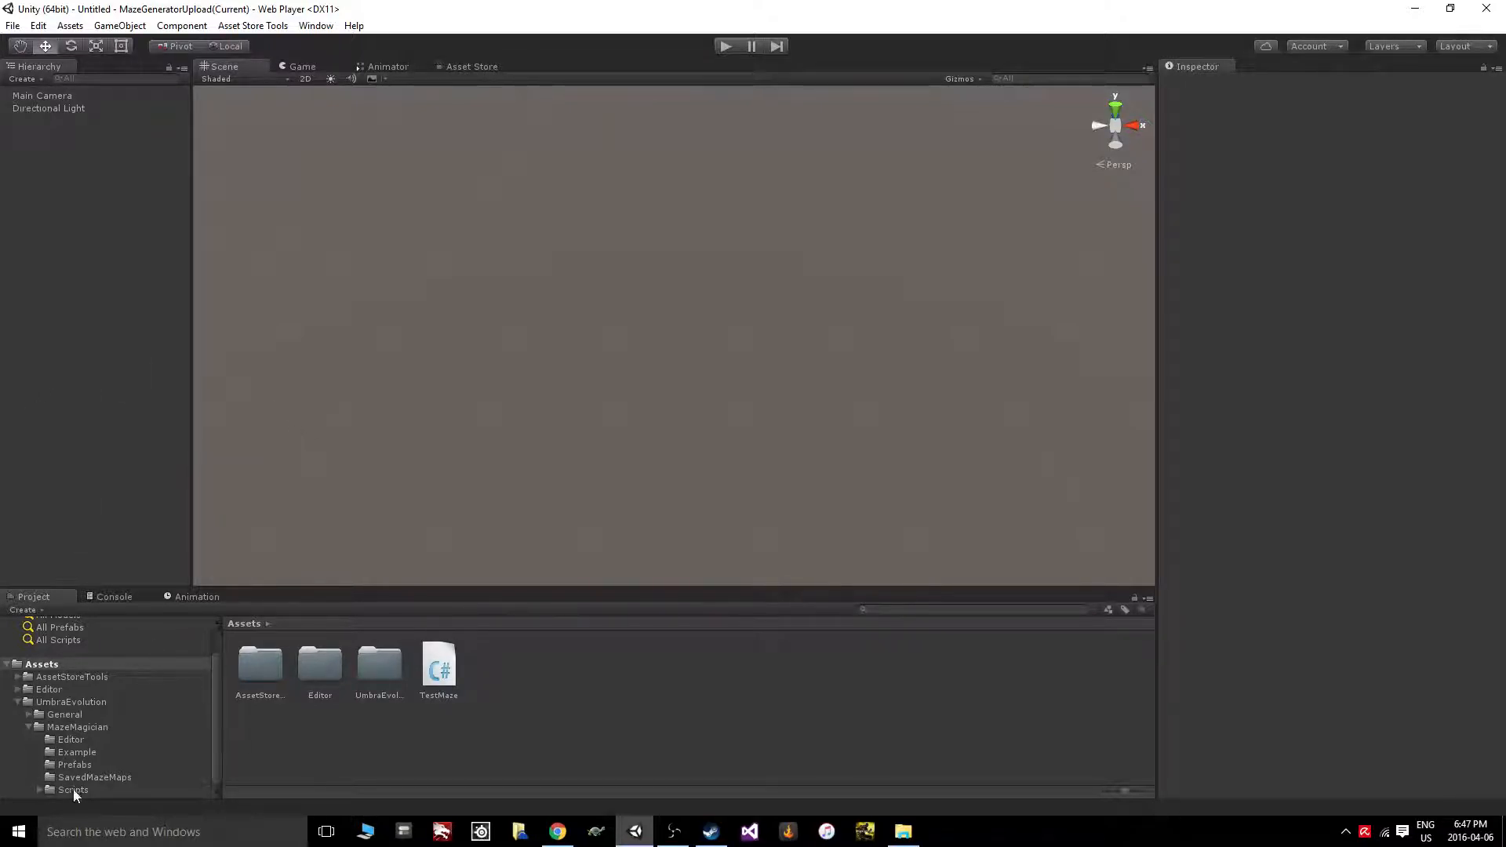
Add the MazeGenerator prefab from the Prefabs folder to the scene and set its maze dimension to Two Dimensional
click(98, 764)
drag(265, 672, 34, 246)
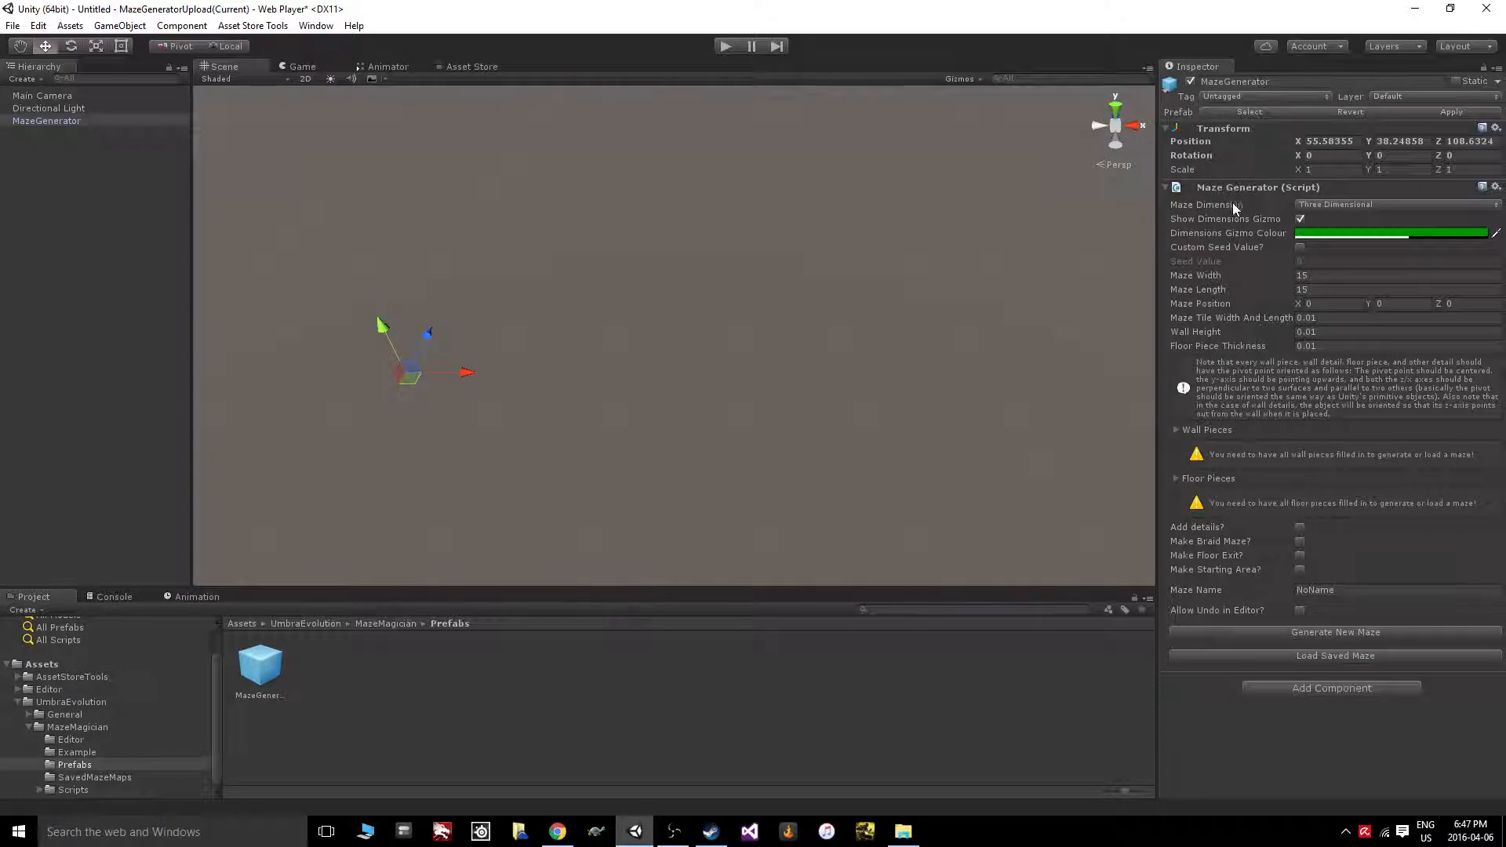
click(1318, 204)
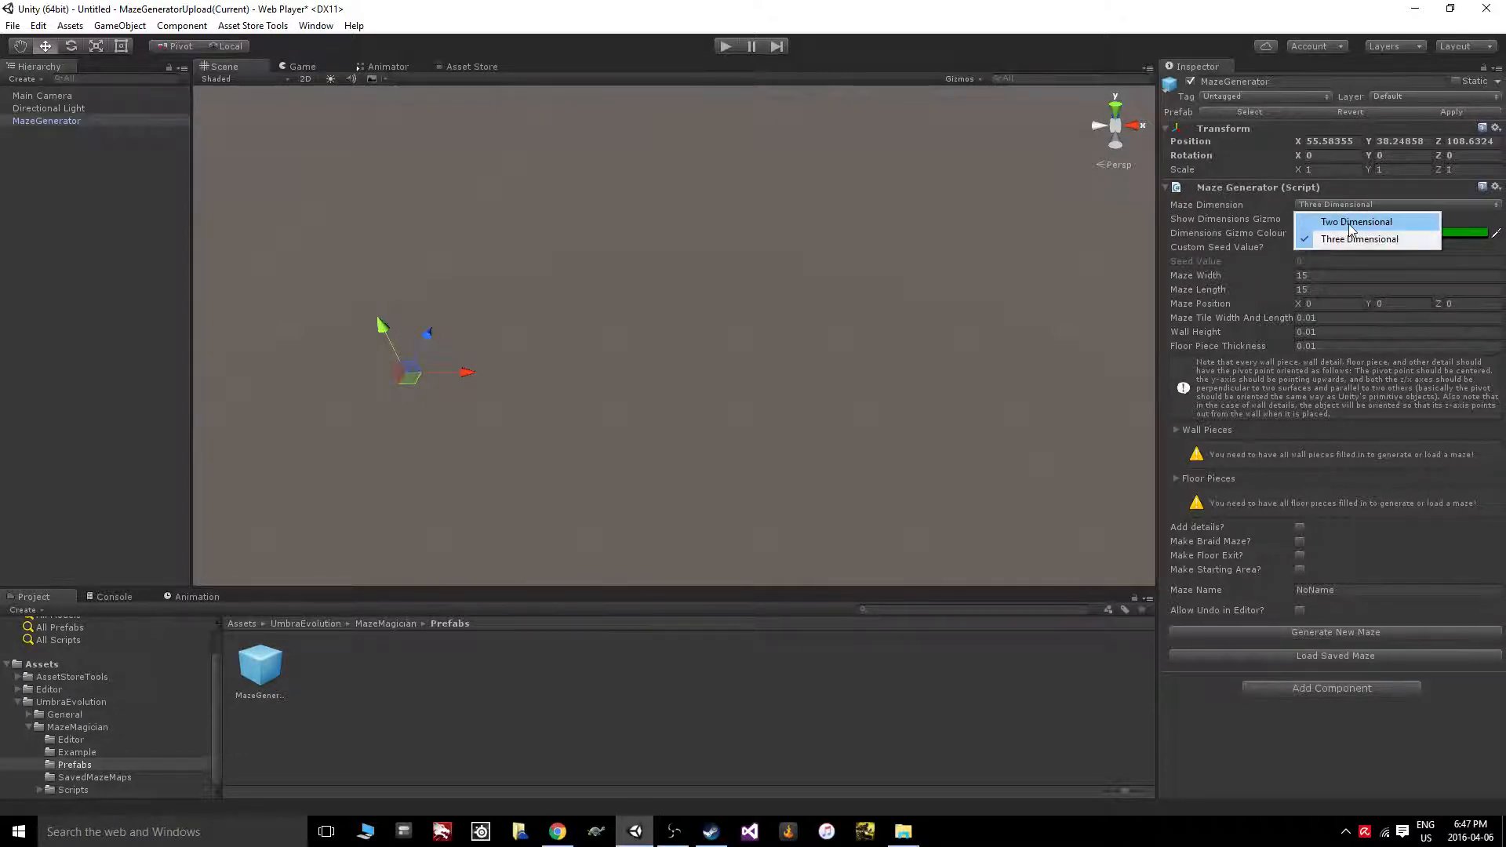
click(1331, 223)
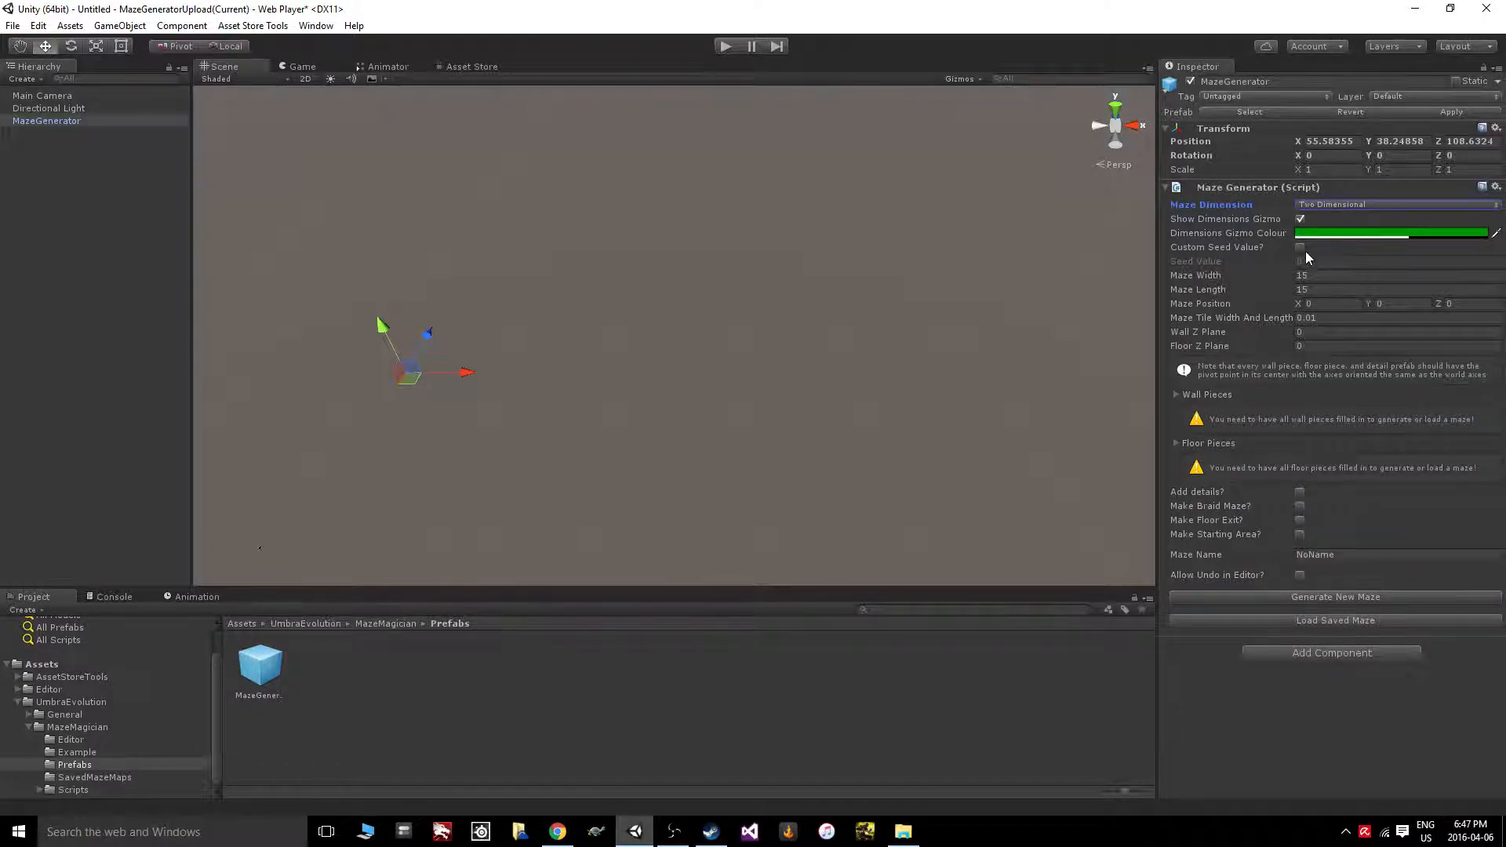
Set the maze tile width and length to 5 and bring the maze's green outline into view
click(1329, 317)
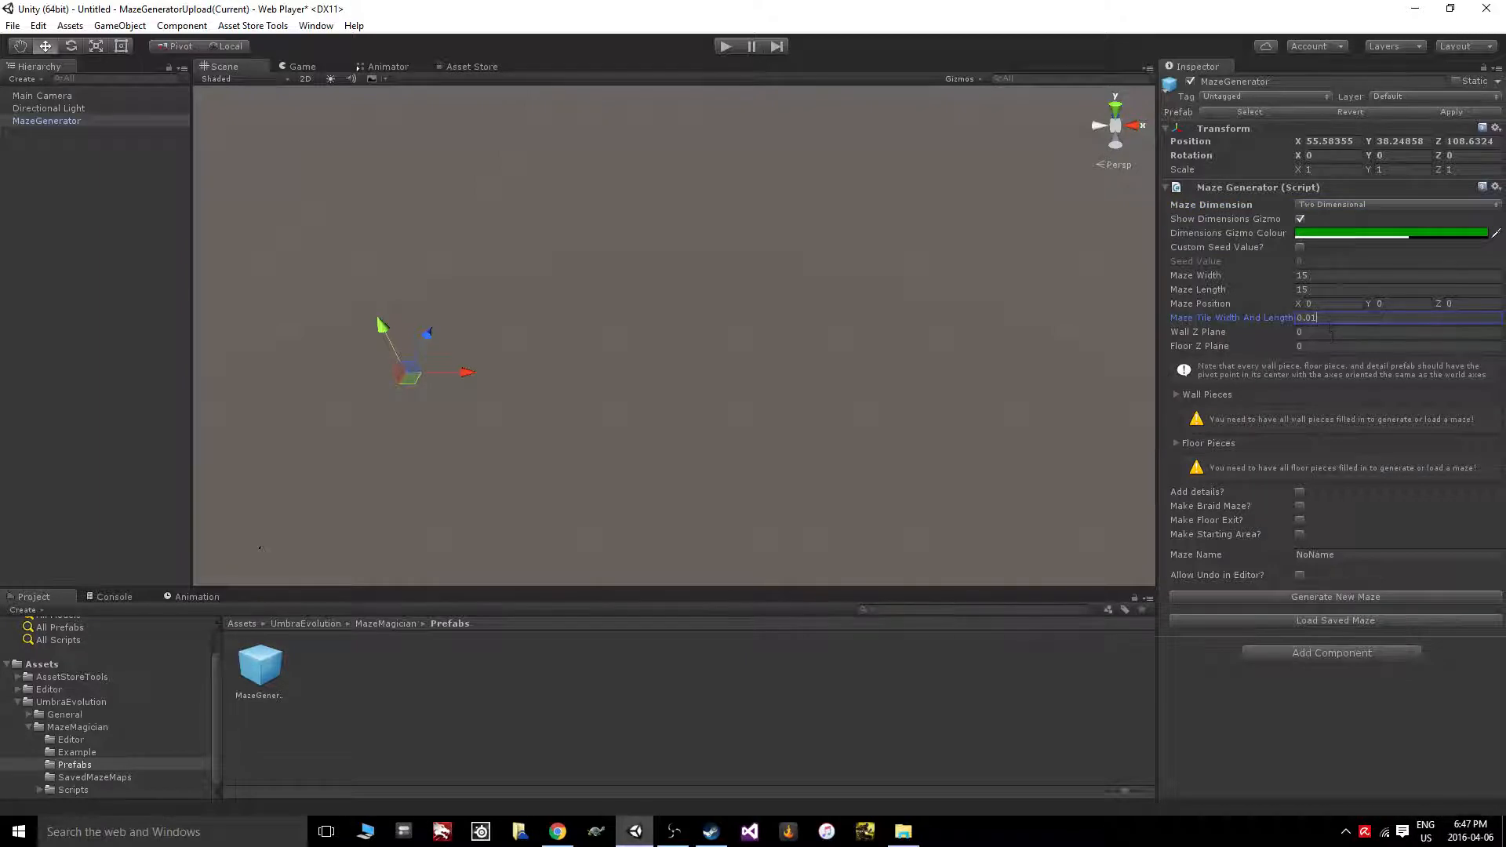
text(5)
key(Return)
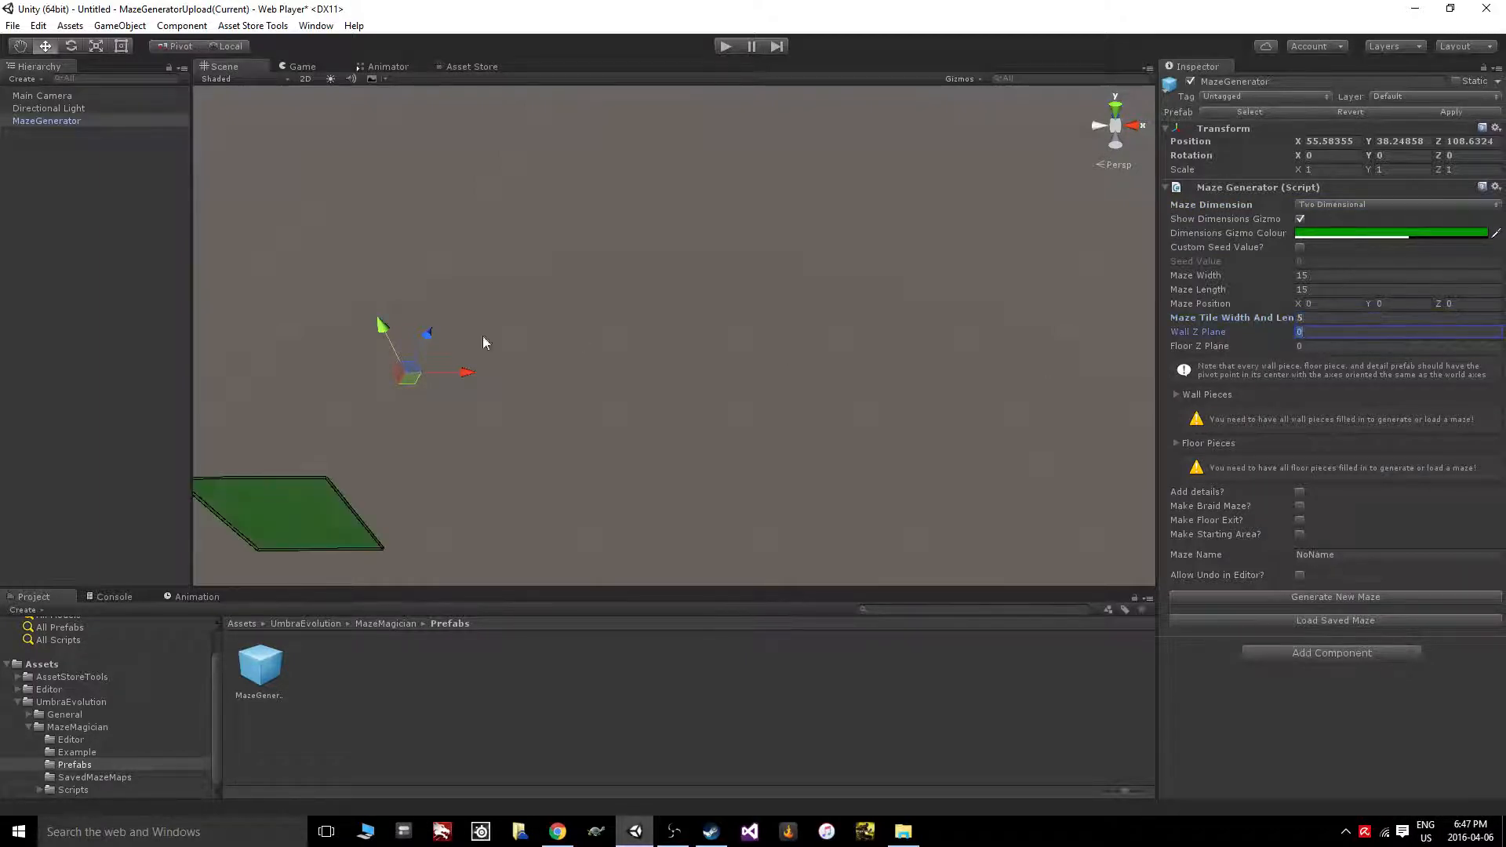
middle_drag(482, 335, 806, 178)
scroll(547, 393, up, 7)
middle_drag(575, 412, 732, 408)
scroll(603, 427, up, 5)
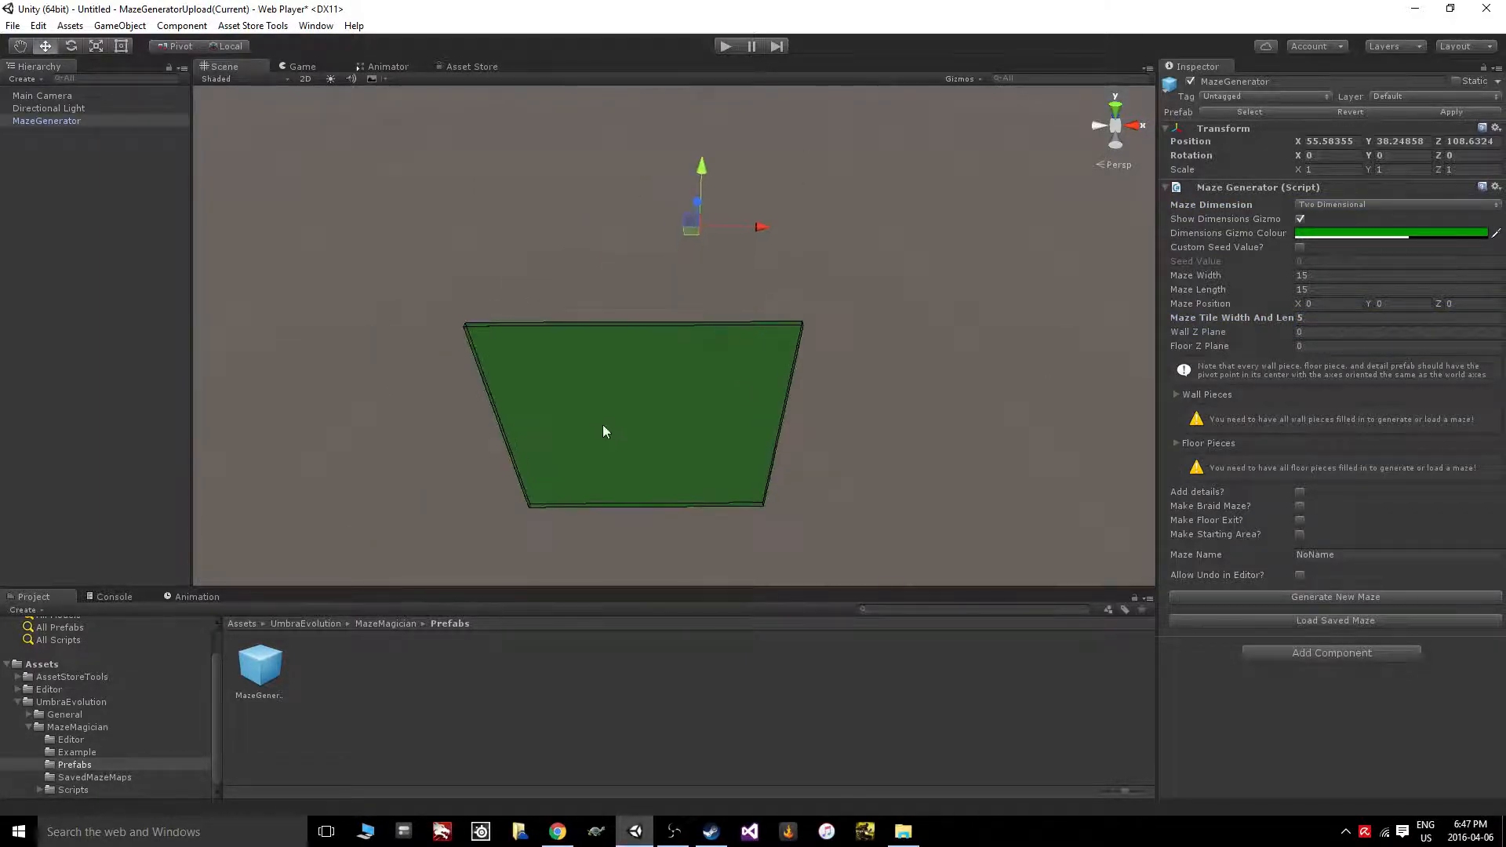
Try the Three Dimensional maze mode with wall height 25 and floor piece thickness 5, and return to Two Dimensional
click(1320, 205)
click(1388, 239)
click(1317, 332)
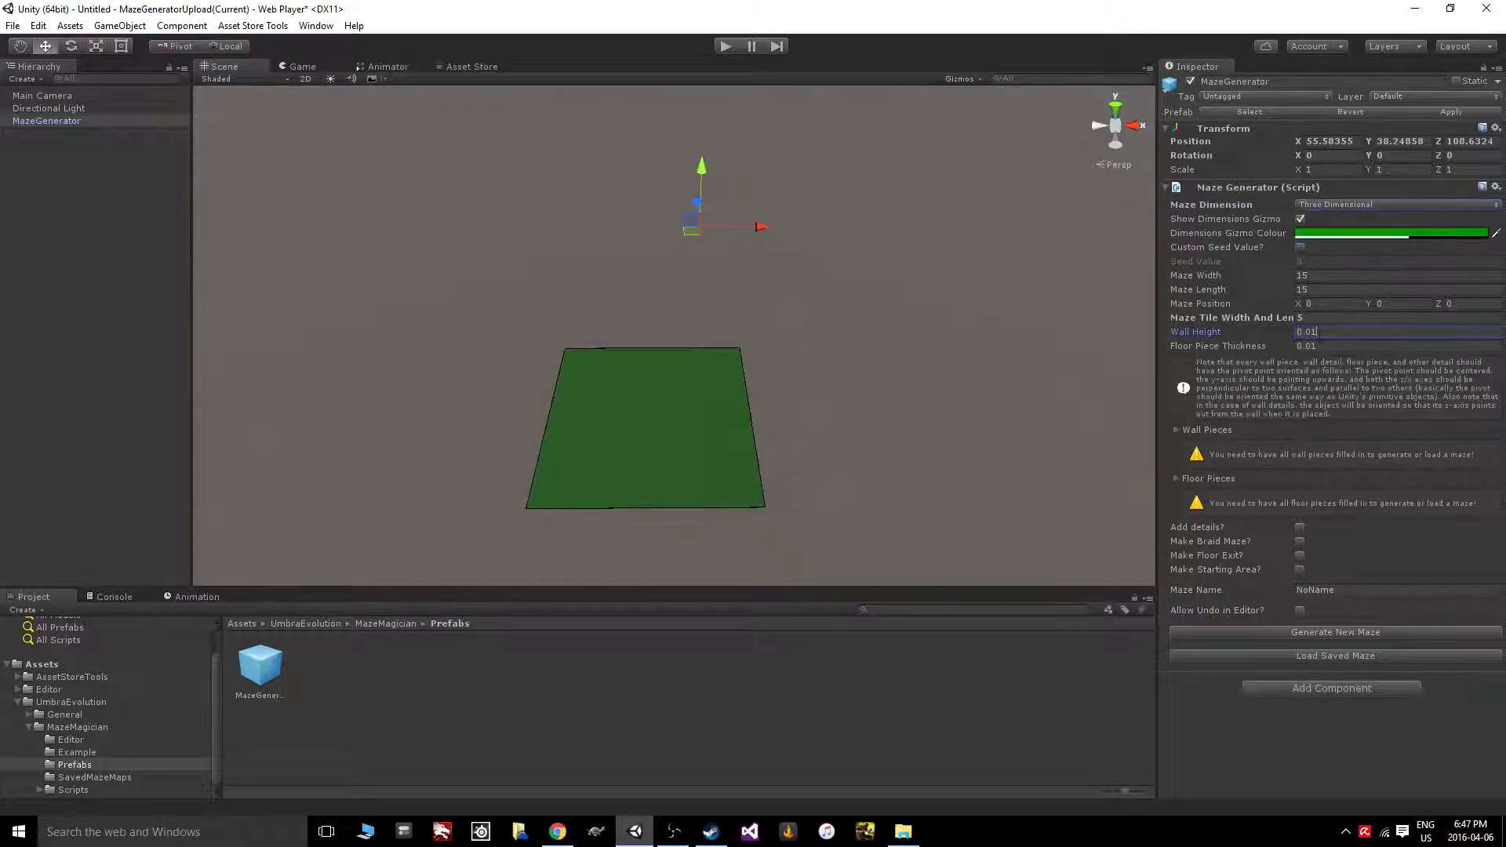
text(25)
key(Tab)
text(5)
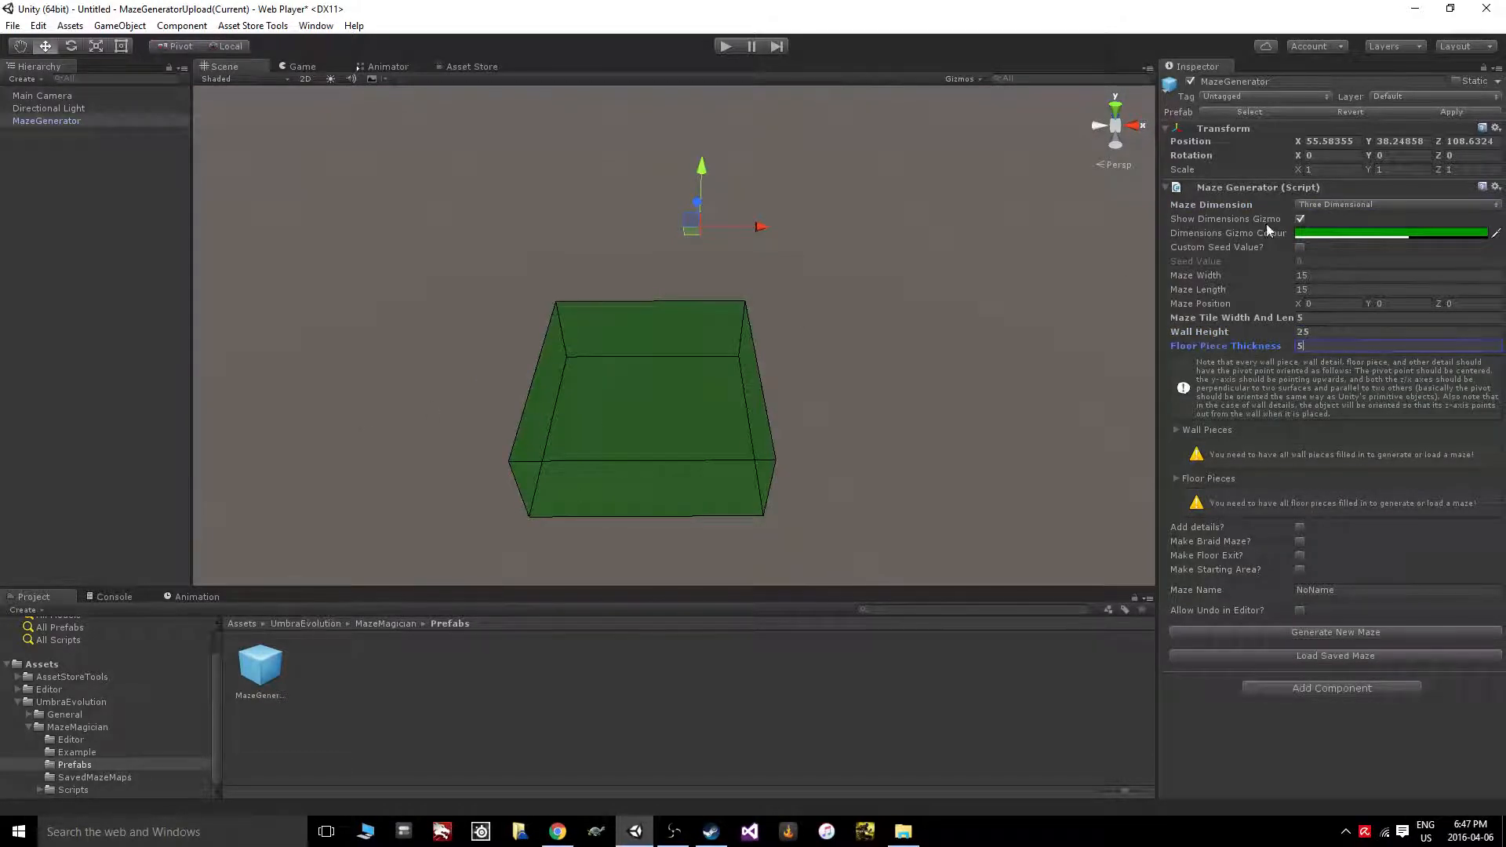
click(1334, 204)
click(1396, 222)
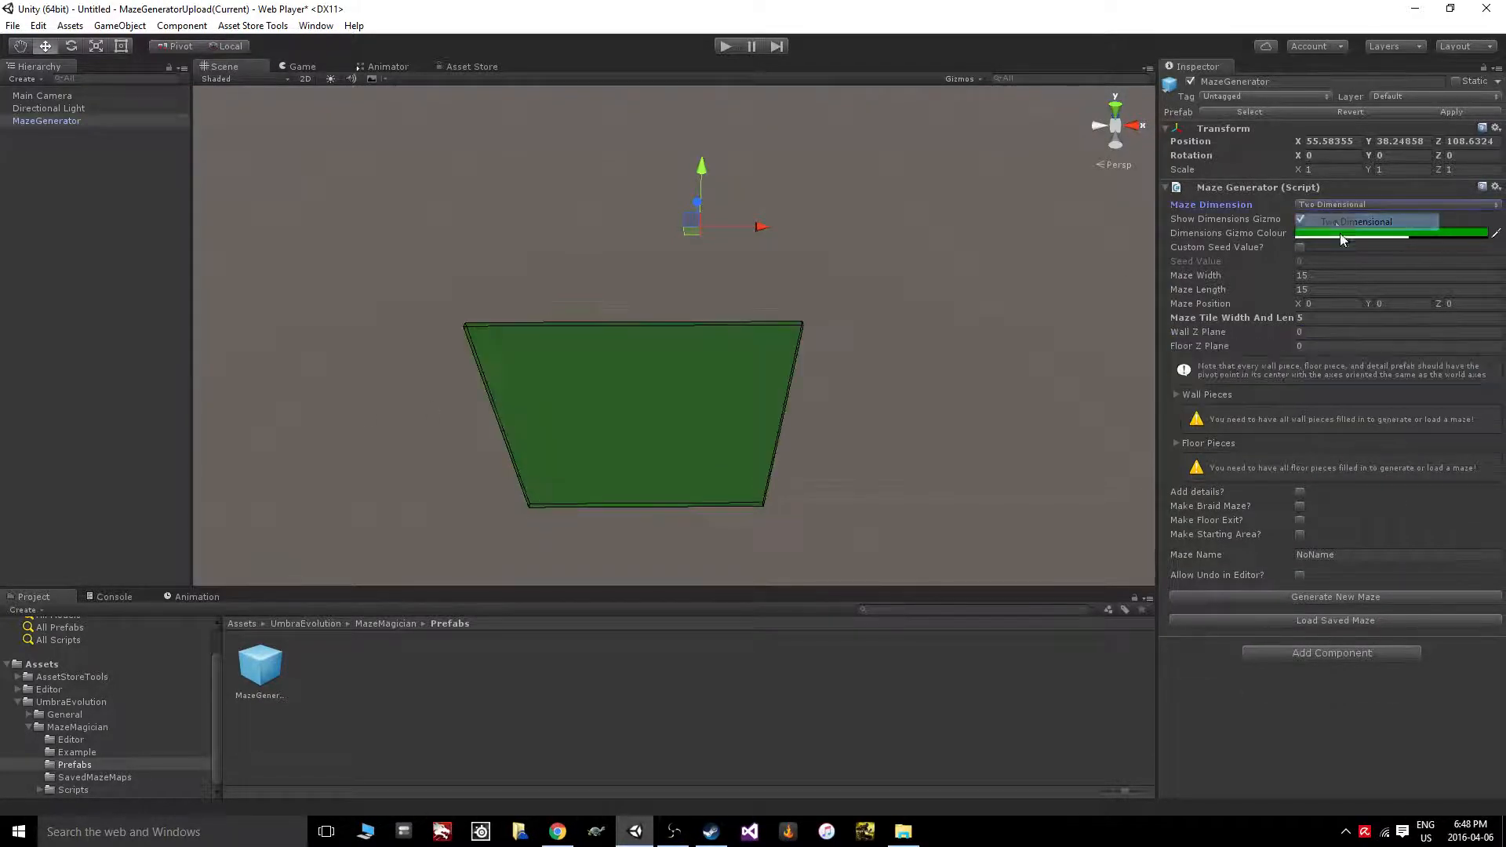
Set both the maze width and the maze length to 31
middle_drag(577, 196, 619, 54)
scroll(656, 179, up, 4)
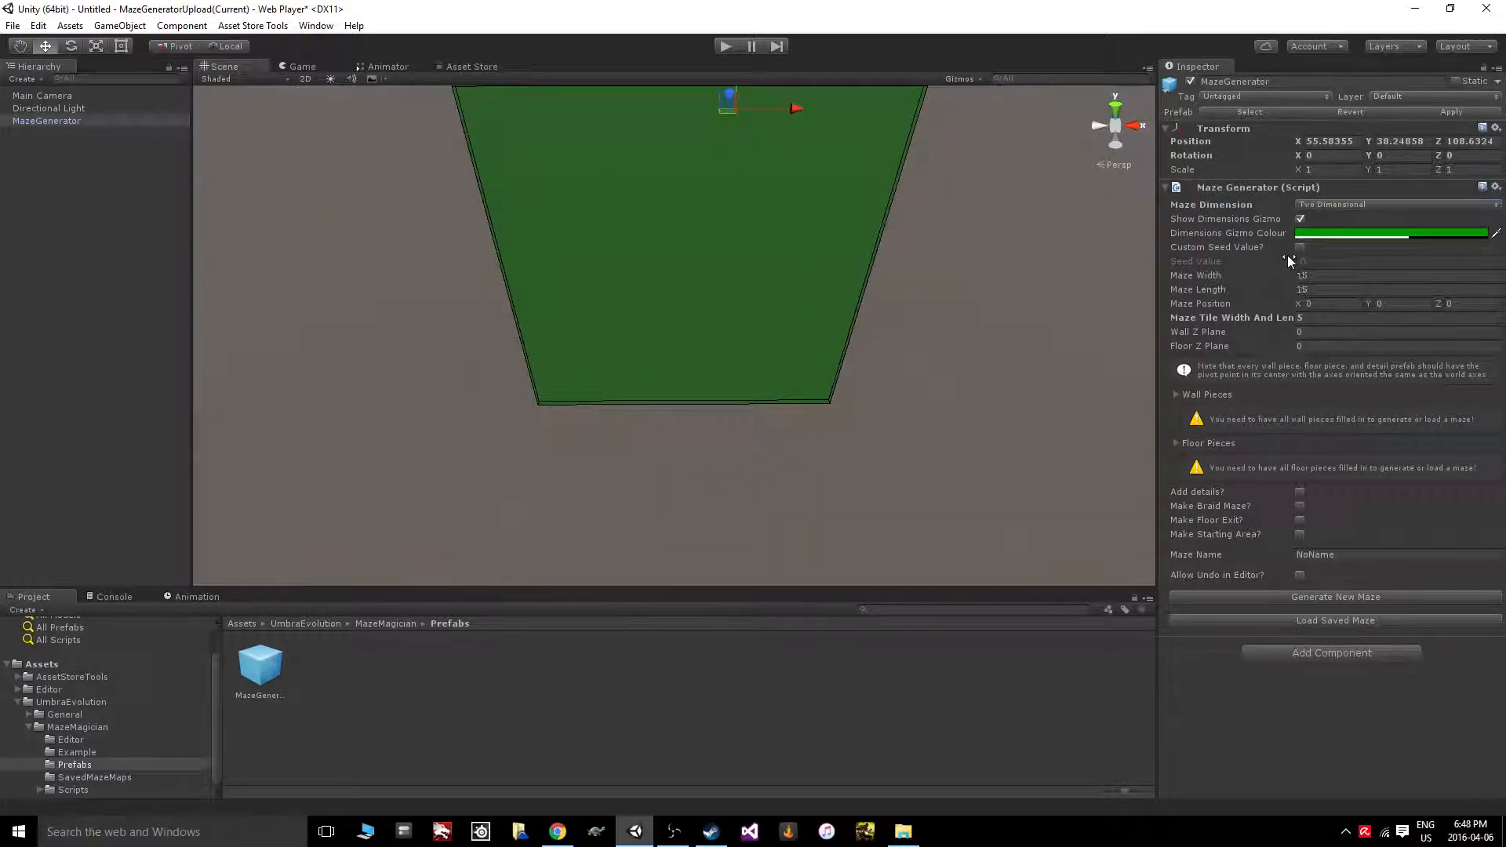
click(1324, 275)
text(31)
click(1324, 290)
text(30)
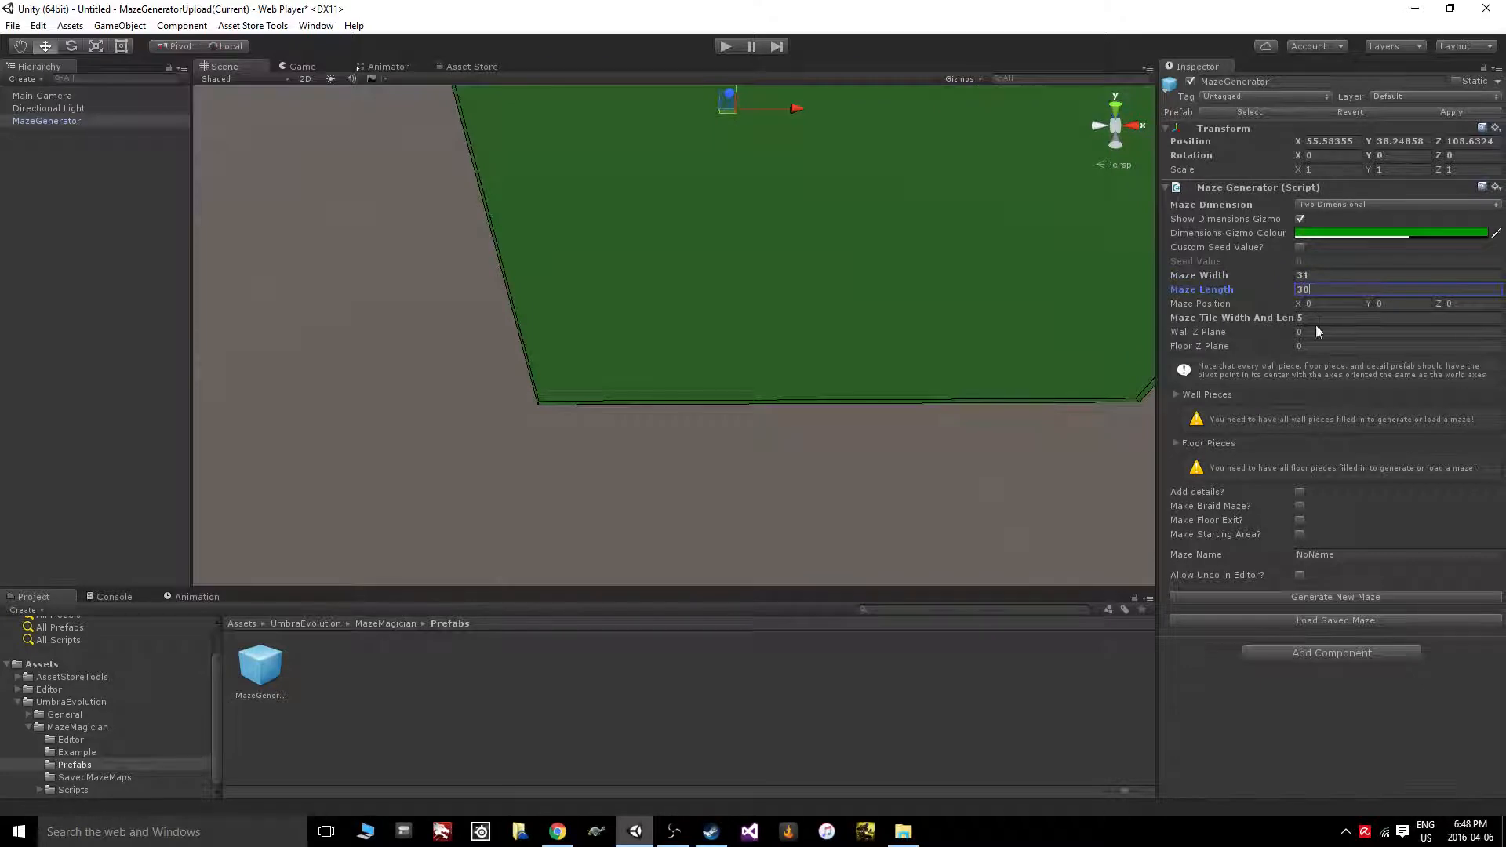
key(BackSpace)
text(1)
Set the maze's Wall Z Plane to -1 and frame the whole maze outline in the scene
click(1317, 331)
text(-)
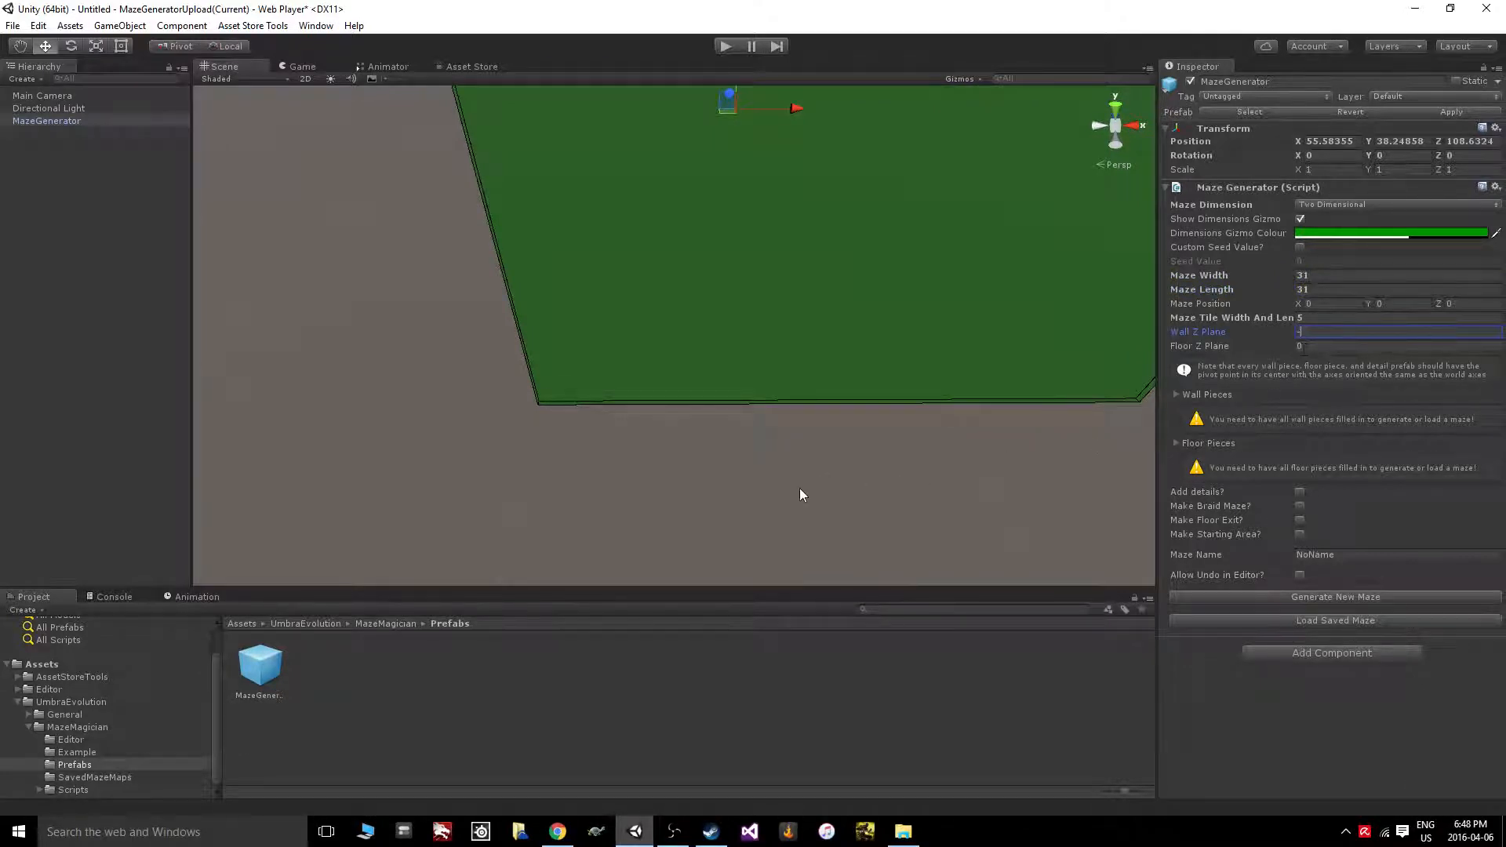
text(1)
key(Return)
scroll(912, 351, down, 5)
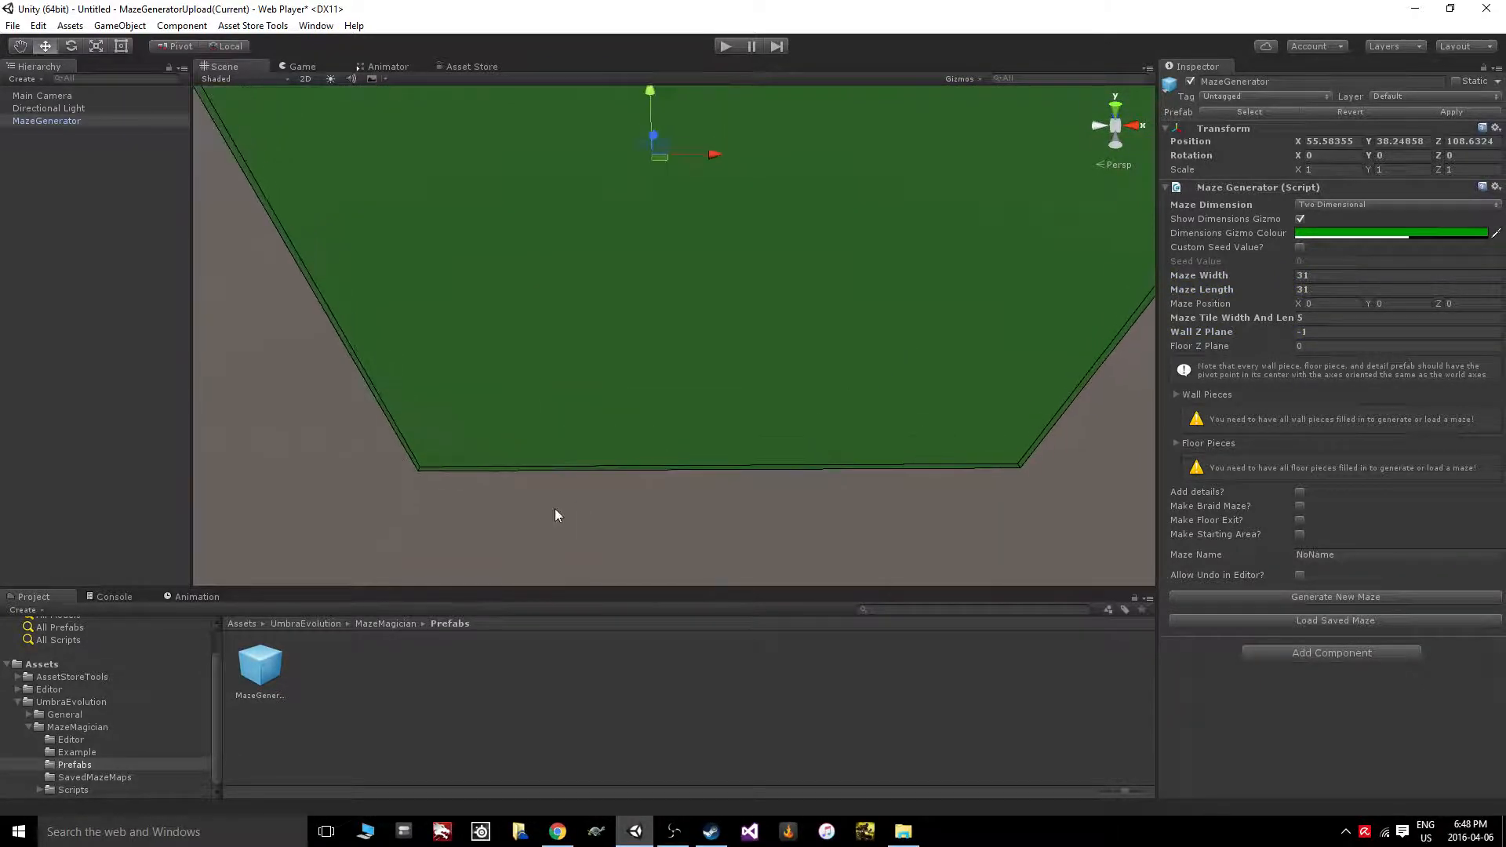
right_drag(839, 388, 787, 325)
scroll(776, 328, down, 5)
mouse_move(691, 355)
right_down()
mouse_move(665, 343)
mouse_move(668, 369)
right_up()
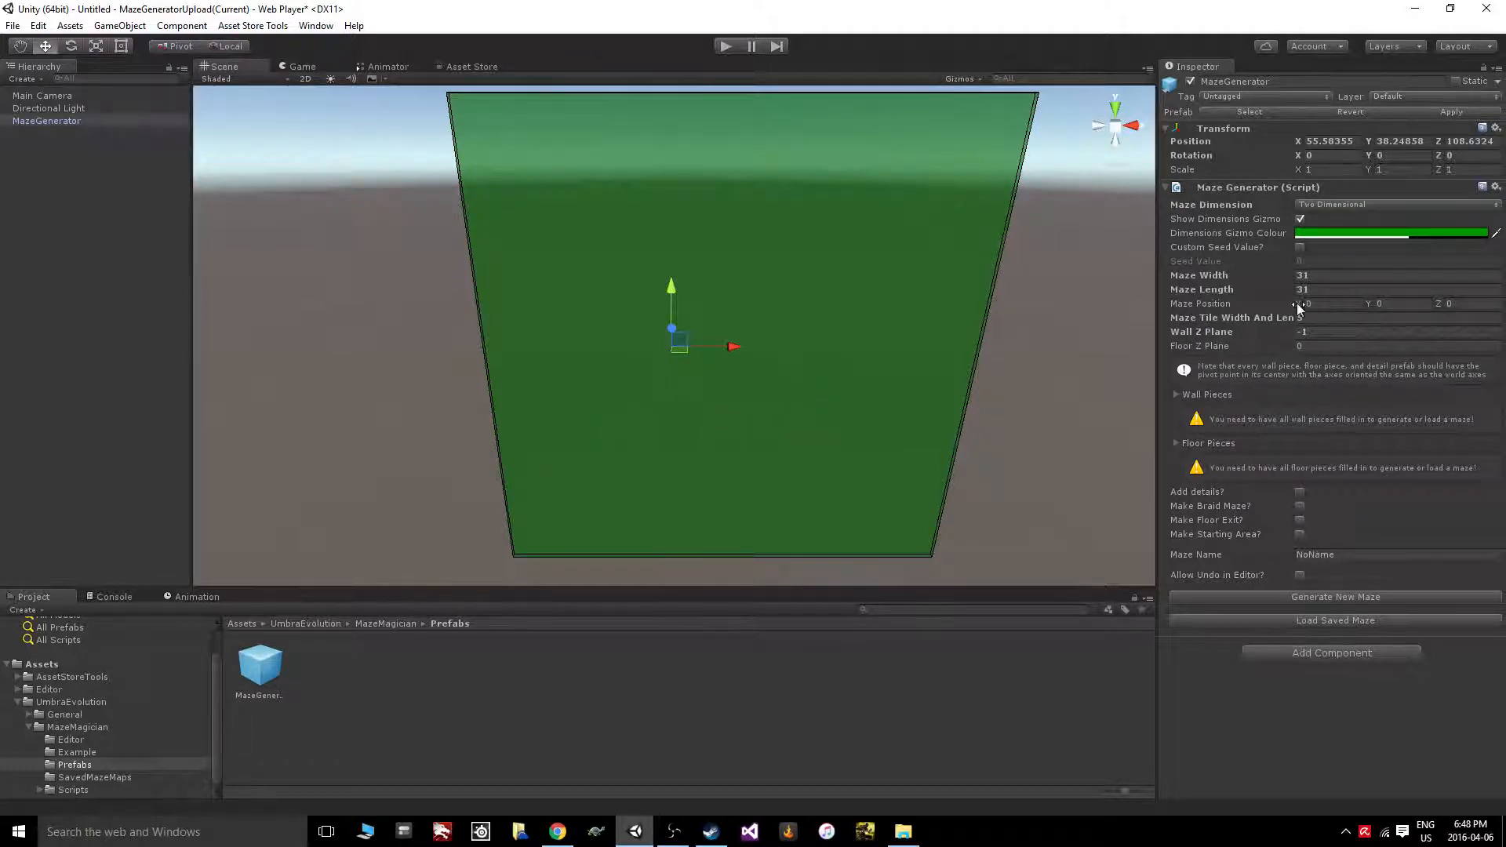
Assign the 2DWall prefab from the Example folder as the maze's wall piece
click(1176, 396)
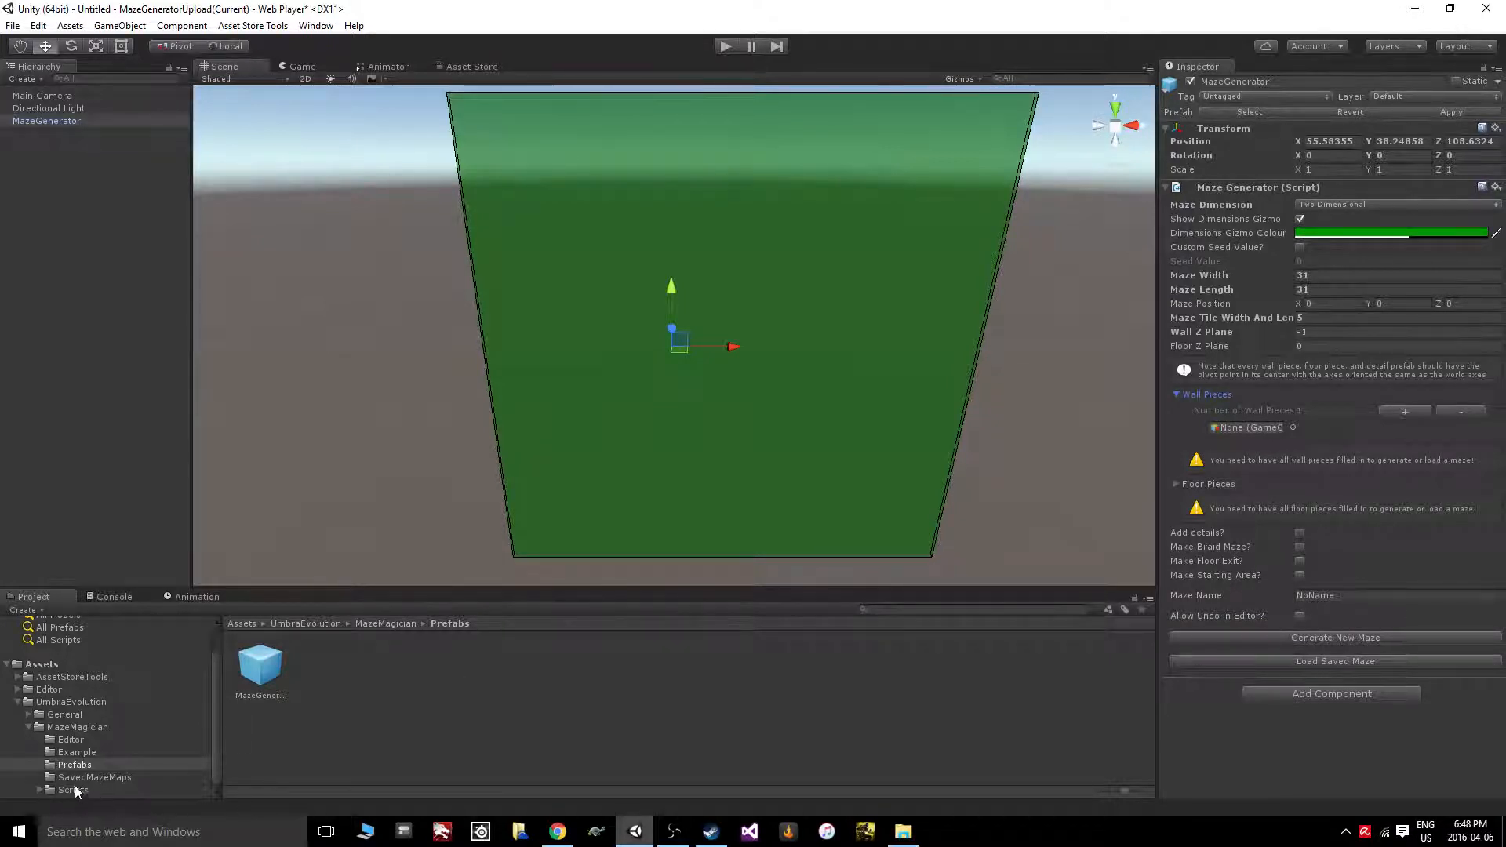
click(78, 753)
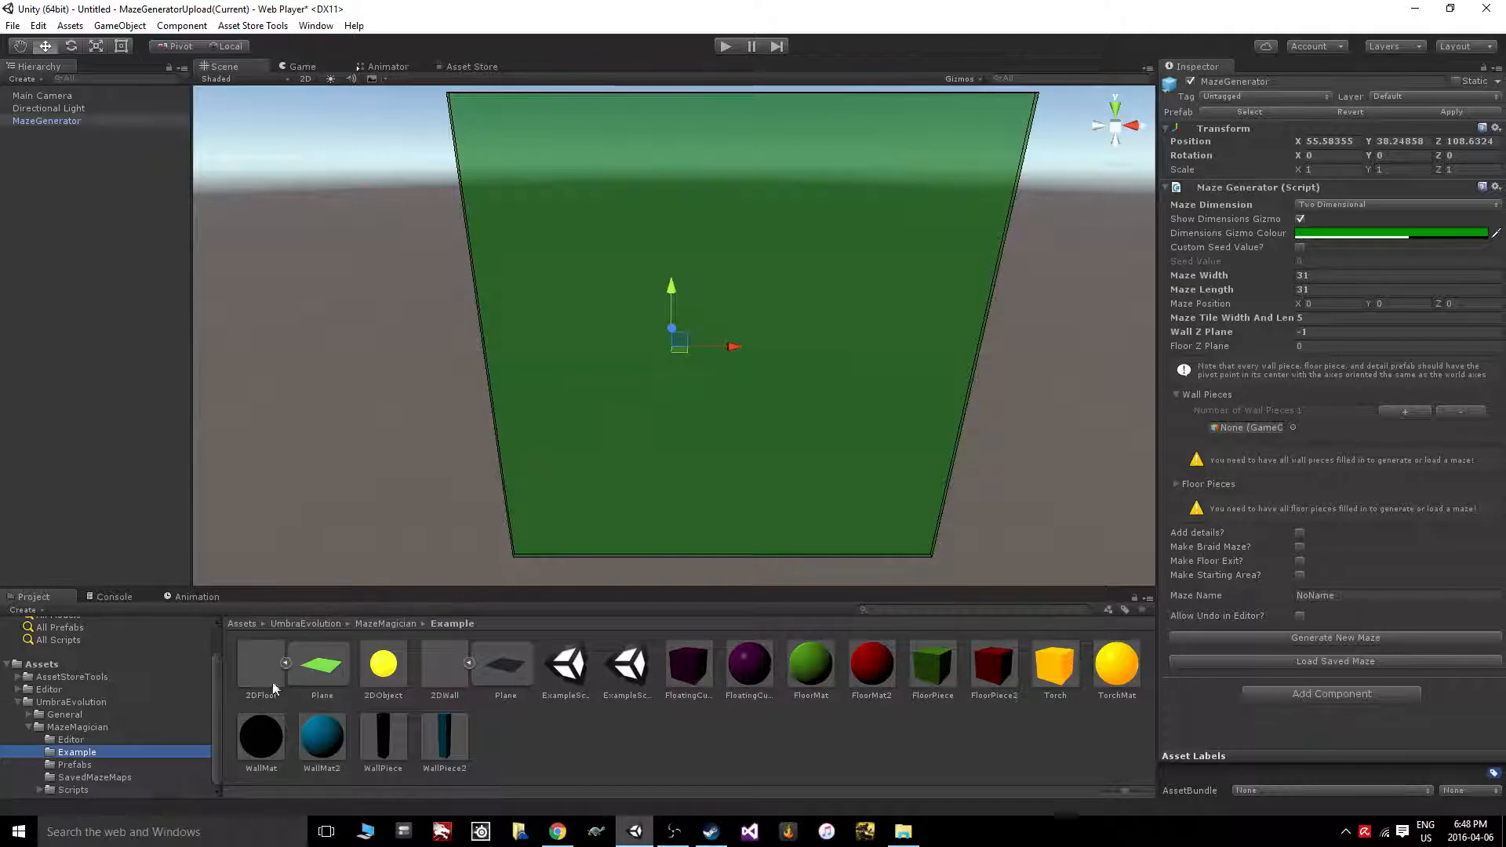
drag(439, 675, 1255, 431)
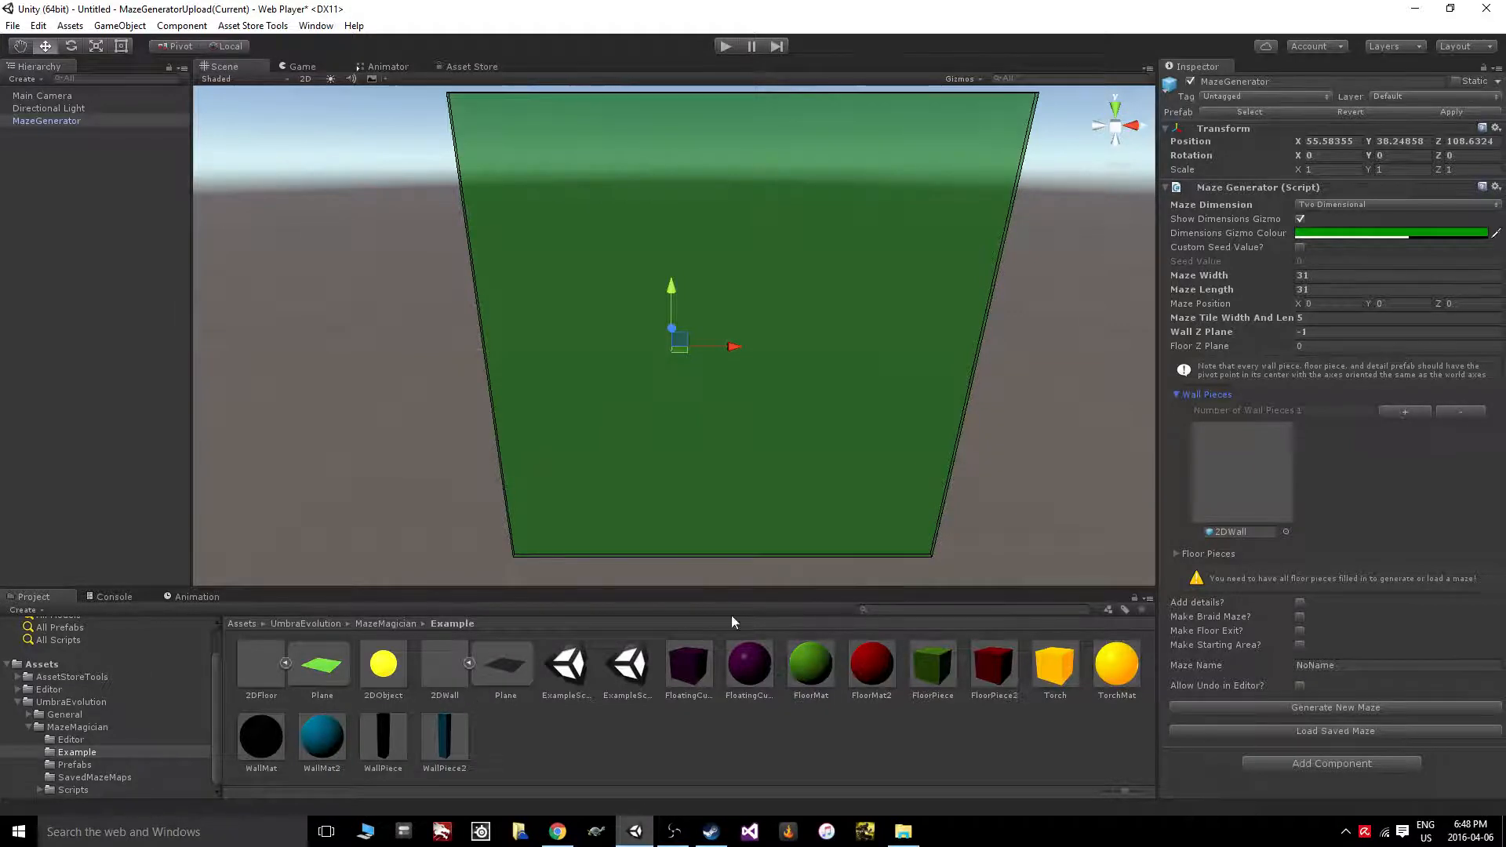
Assign the 2DFloor prefab as the MazeGenerator's floor piece
click(1177, 554)
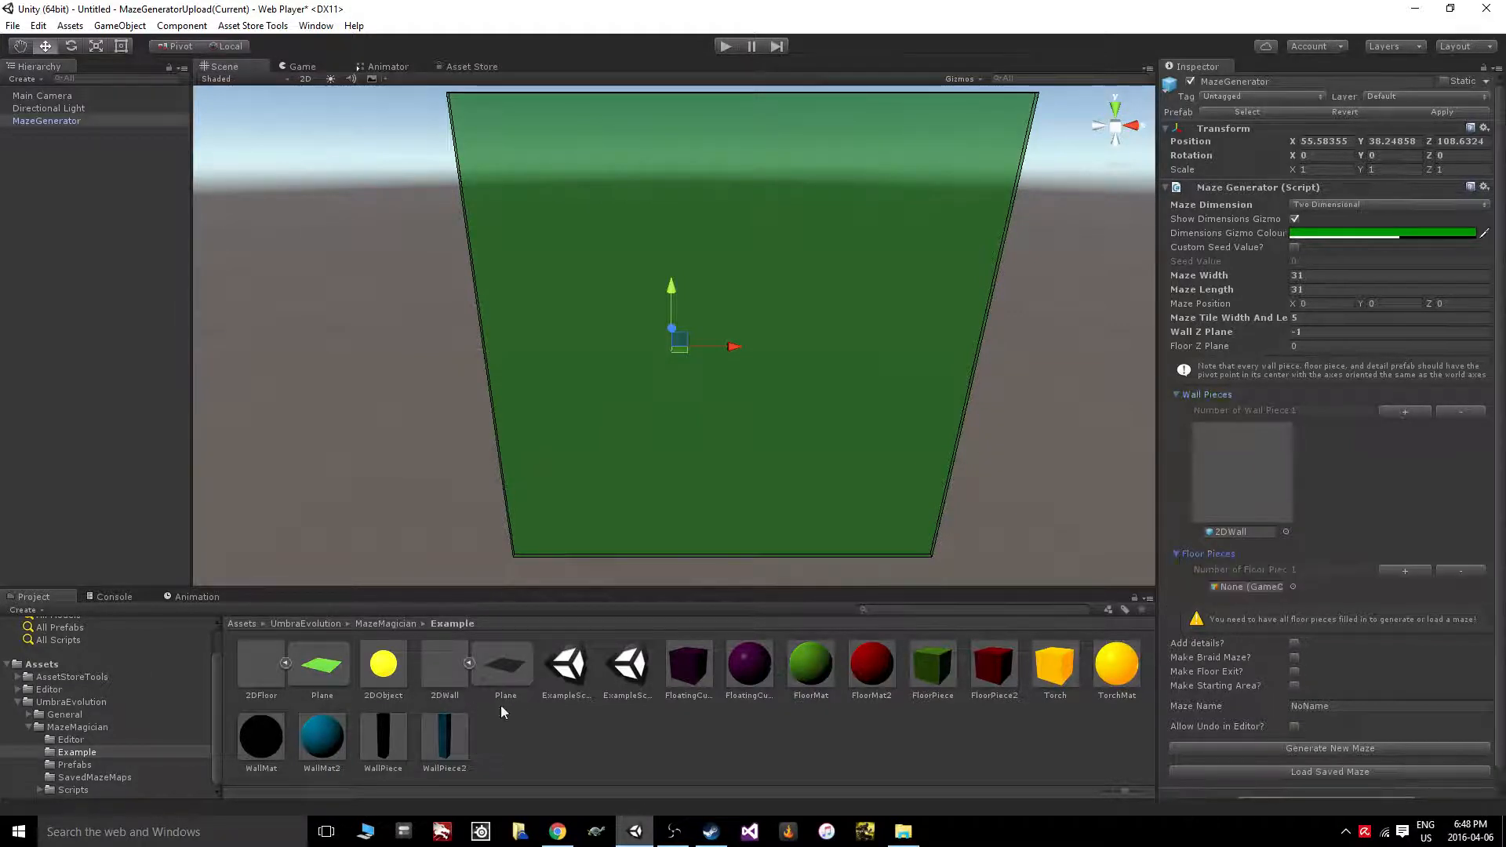
click(262, 676)
click(66, 119)
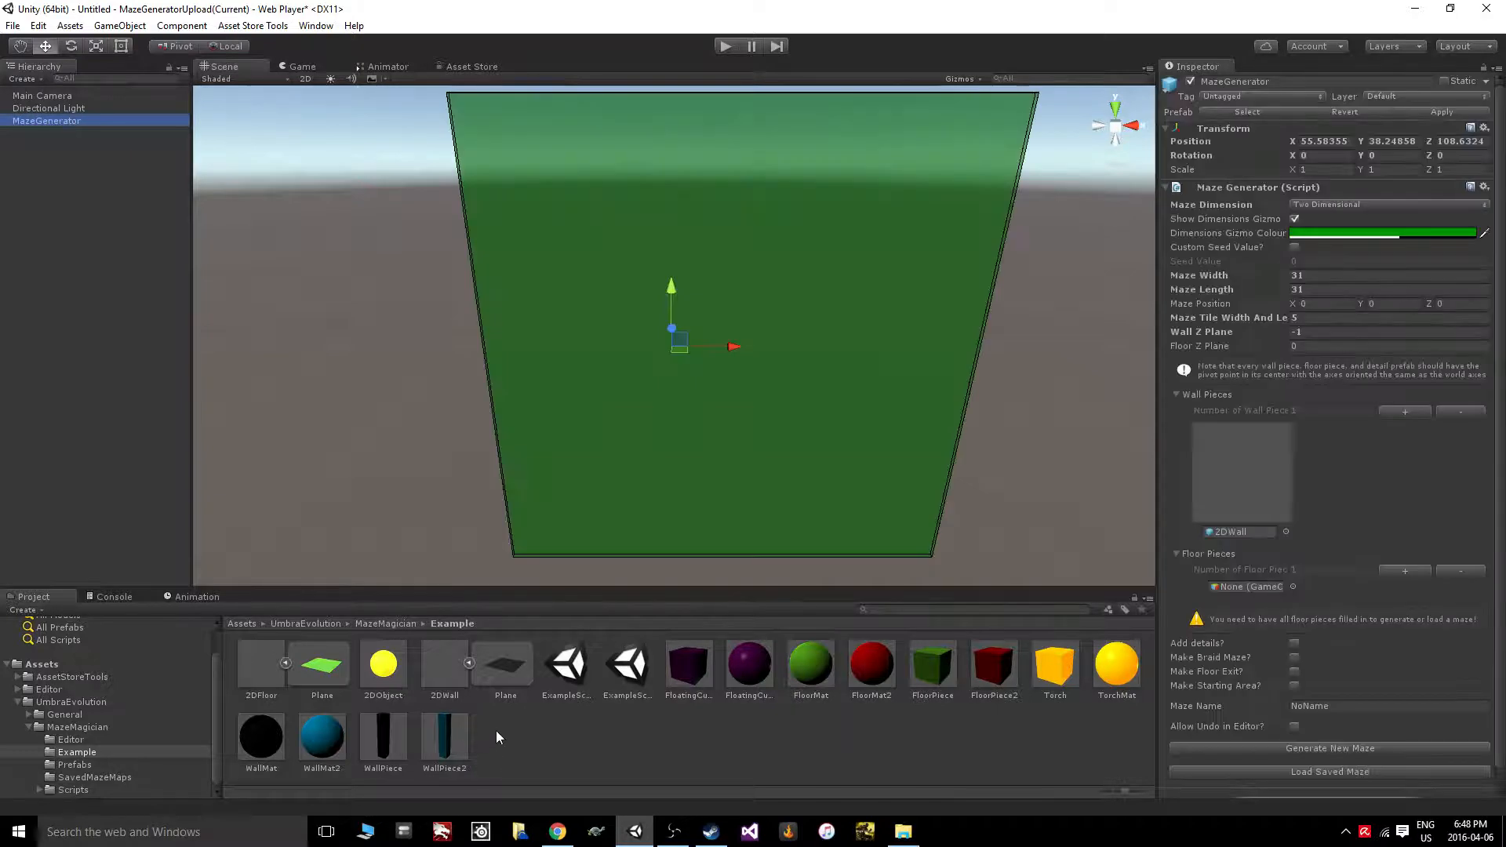
drag(282, 690, 1248, 590)
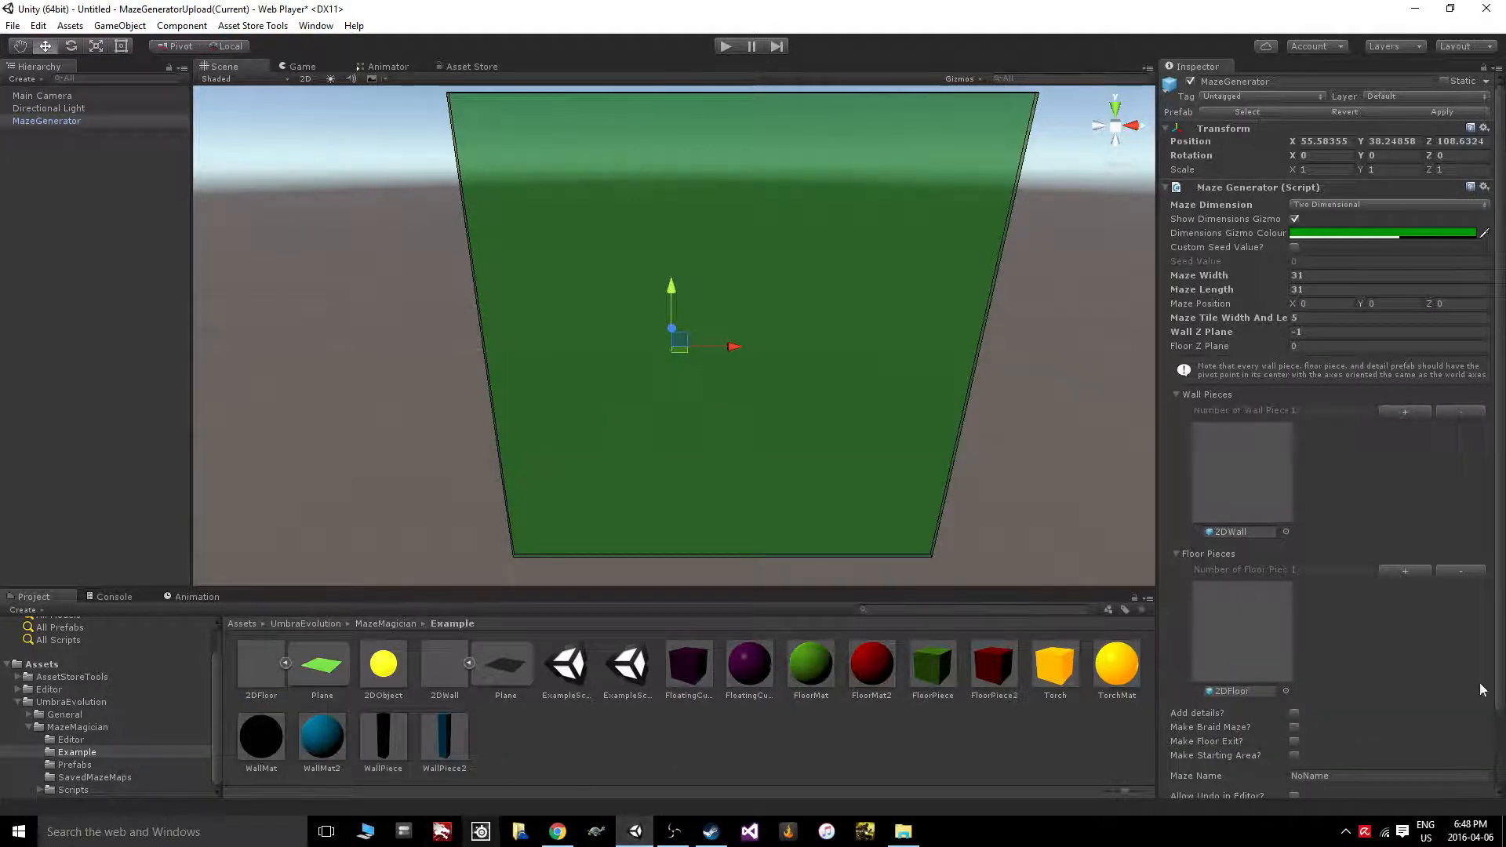
Enable maze details and assign 2DObject as the prefab of the first two-dimensional detail
scroll(1353, 652, down, 3)
click(1294, 625)
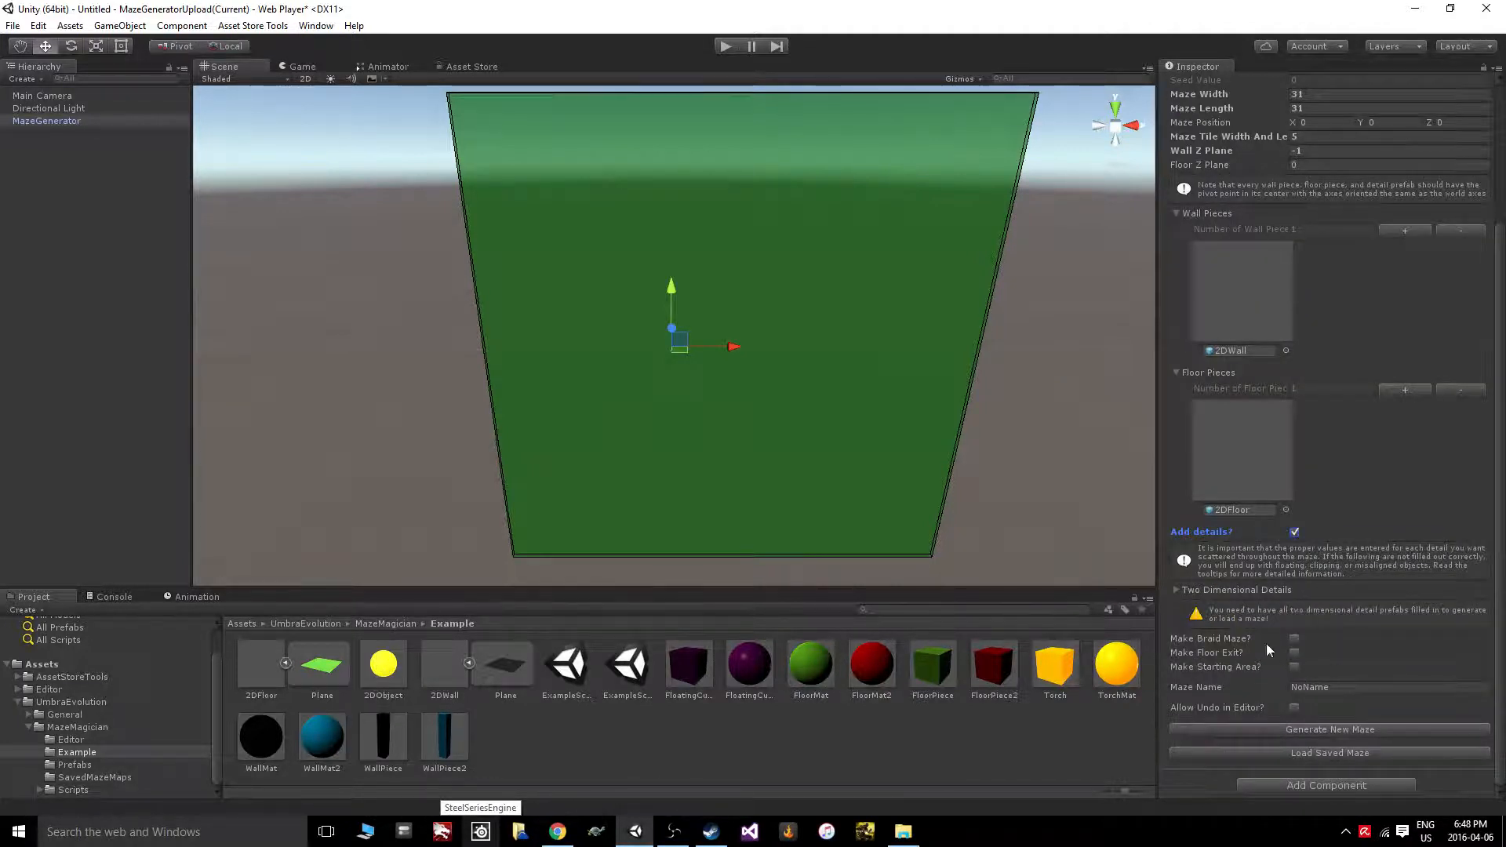
click(1175, 589)
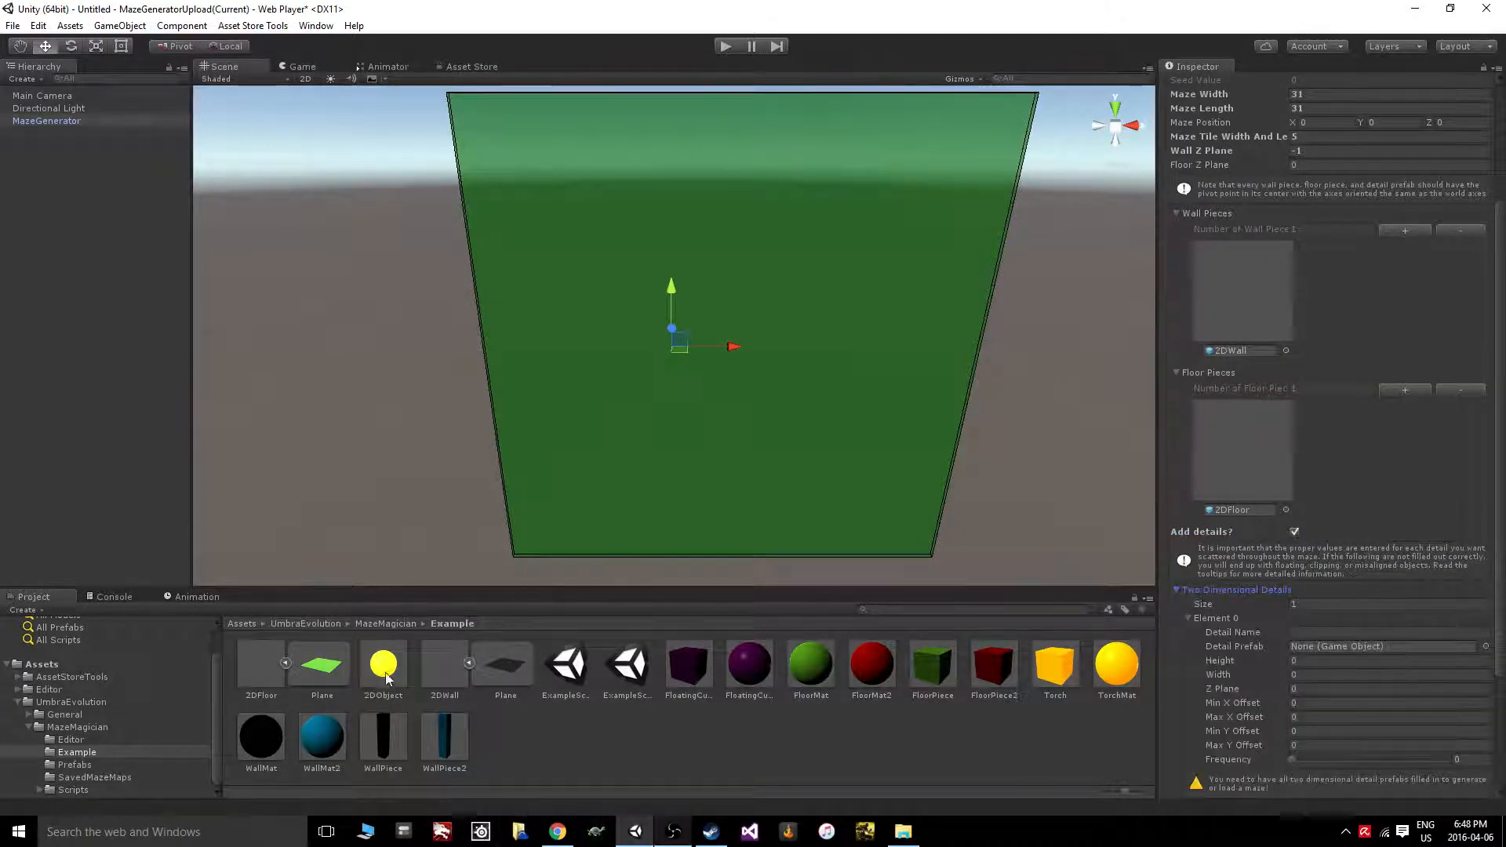
drag(383, 665, 1332, 651)
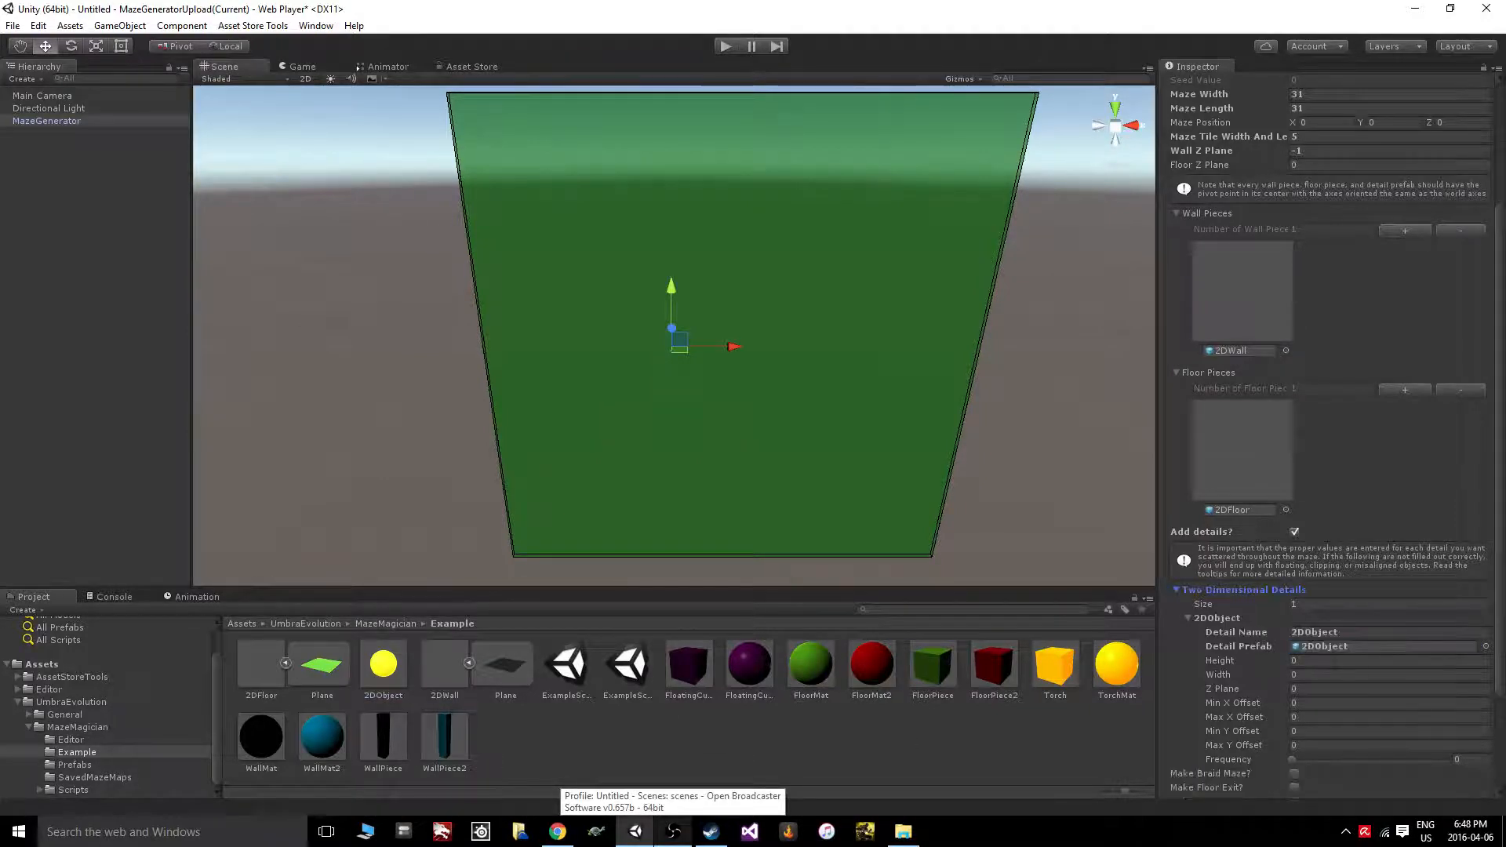
Set the 2DObject detail's height and width to 1 and its Z Plane to -1
scroll(1312, 646, down, 3)
click(1332, 525)
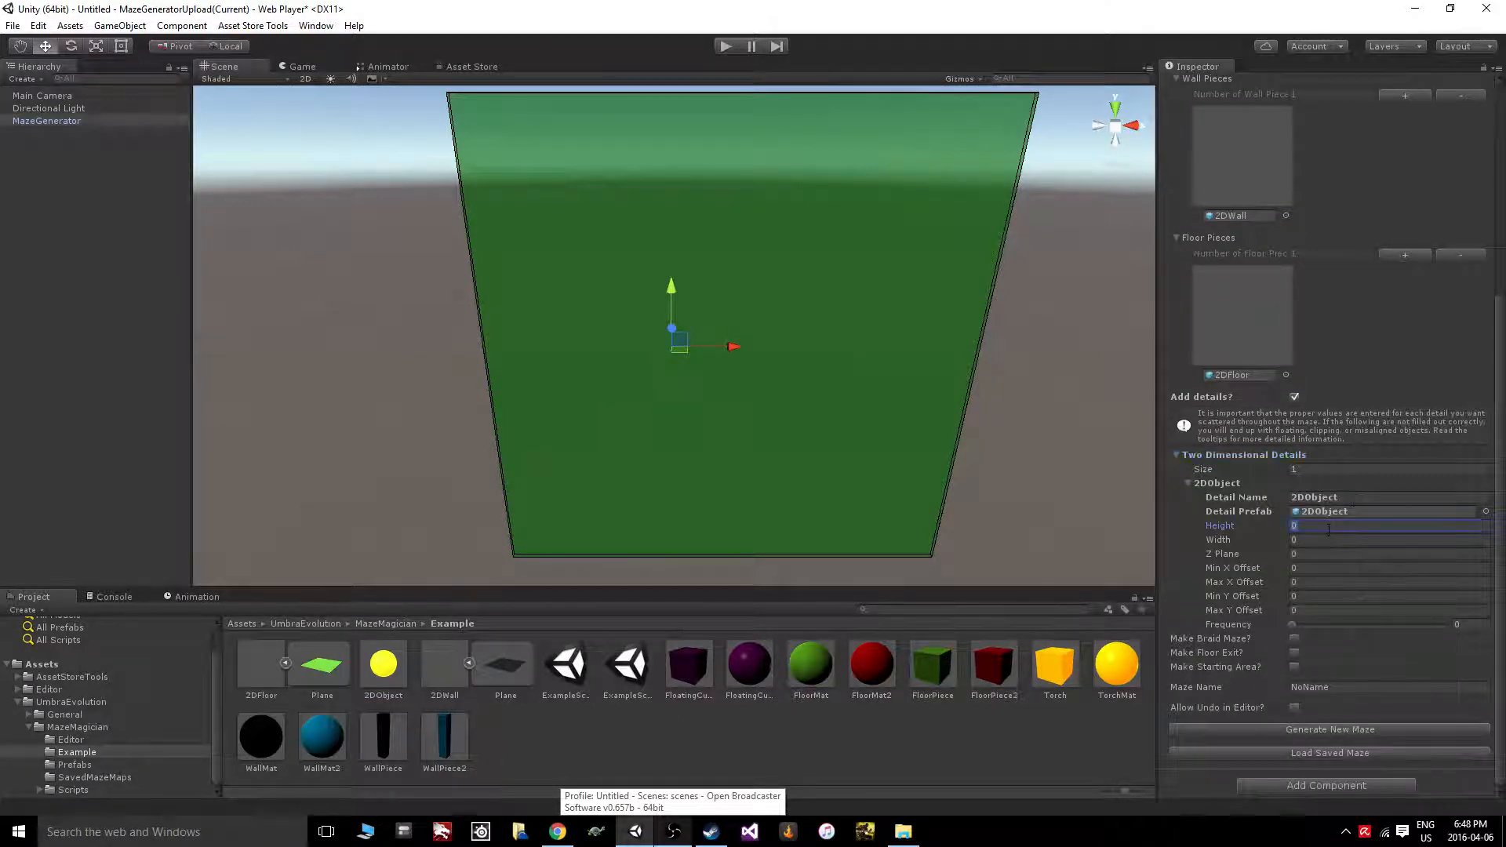
text(1)
click(1314, 540)
text(1)
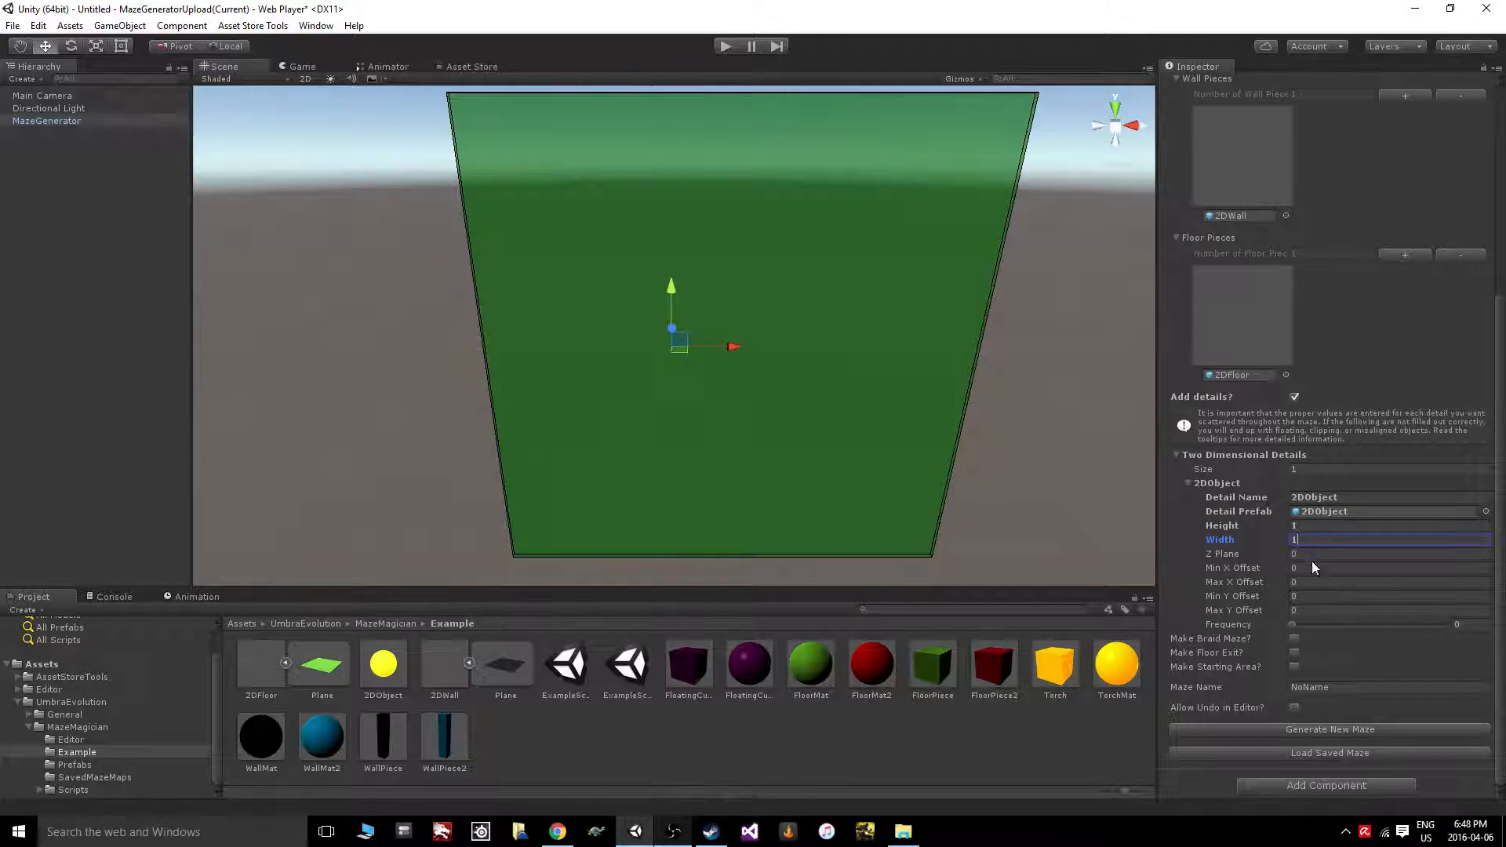
click(1315, 554)
text(-1)
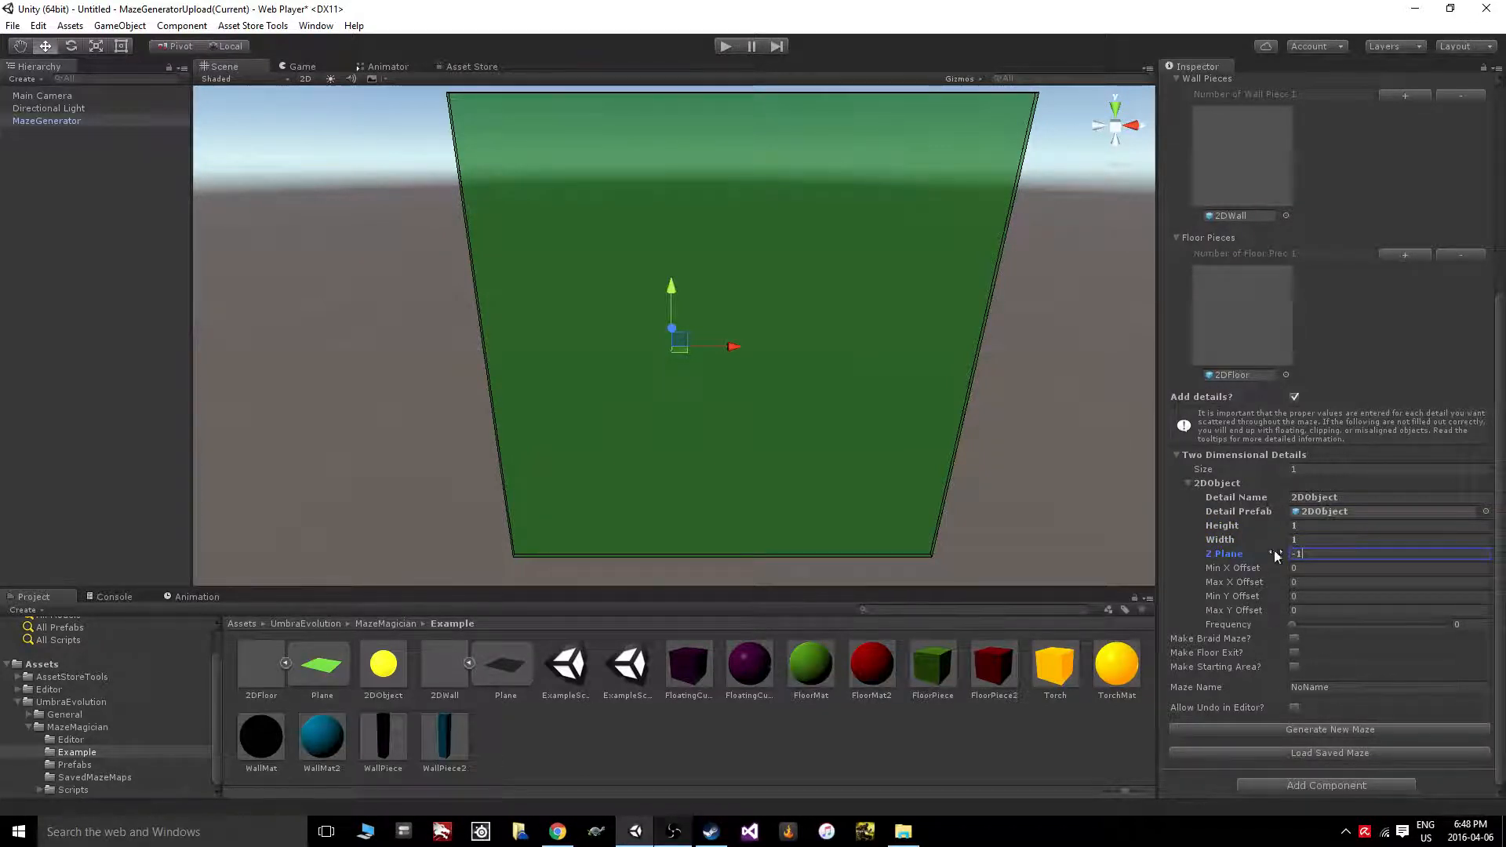
key(Tab)
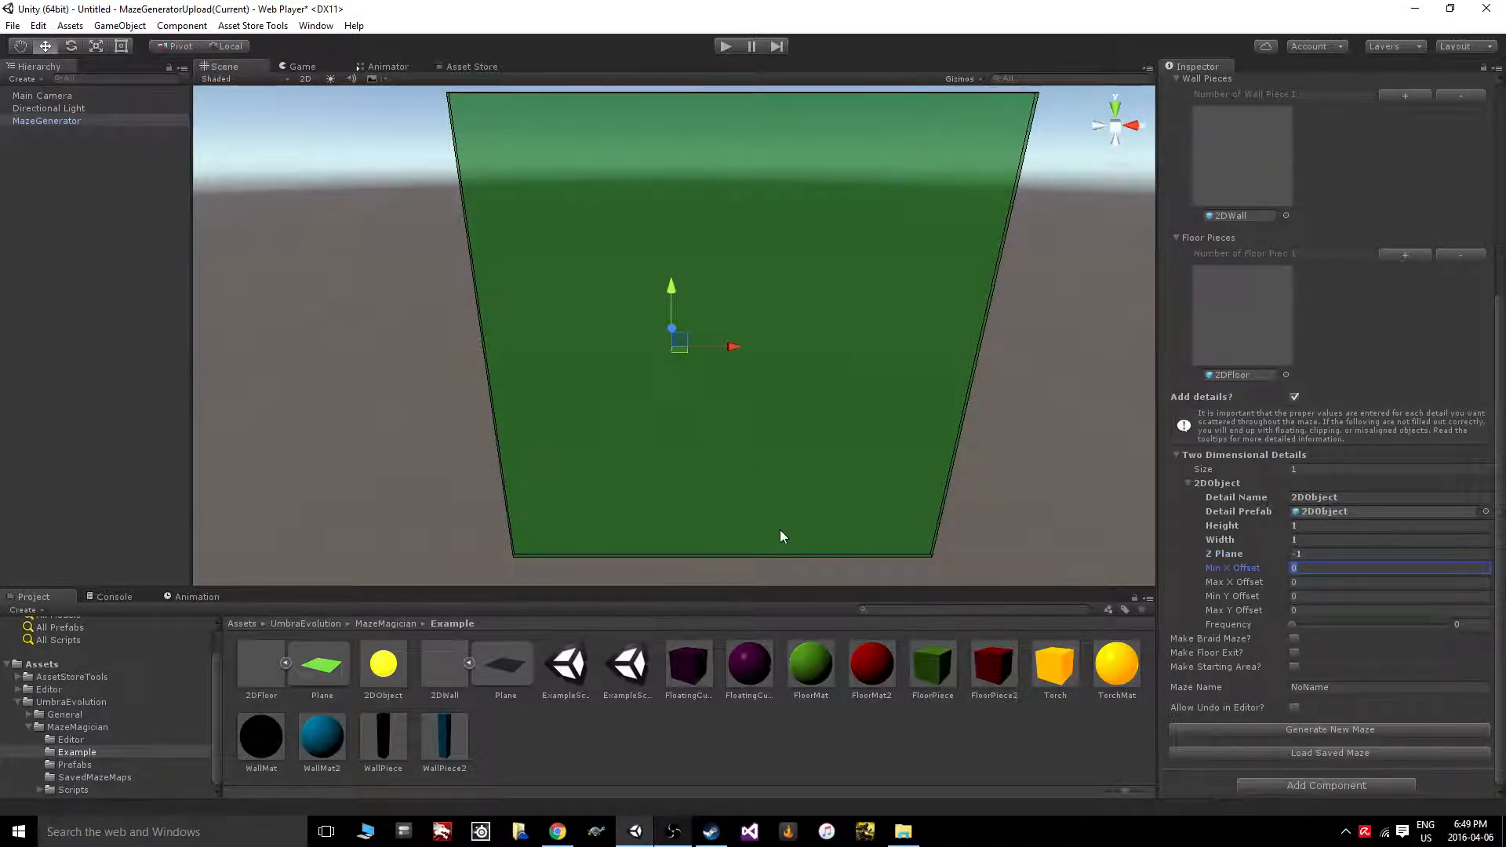
Set the 2DObject detail's Min X Offset to -2 and Max X Offset to 2
text(-2)
key(Tab)
text(100)
key(BackSpace)
key(BackSpace)
key(BackSpace)
text(2)
key(Tab)
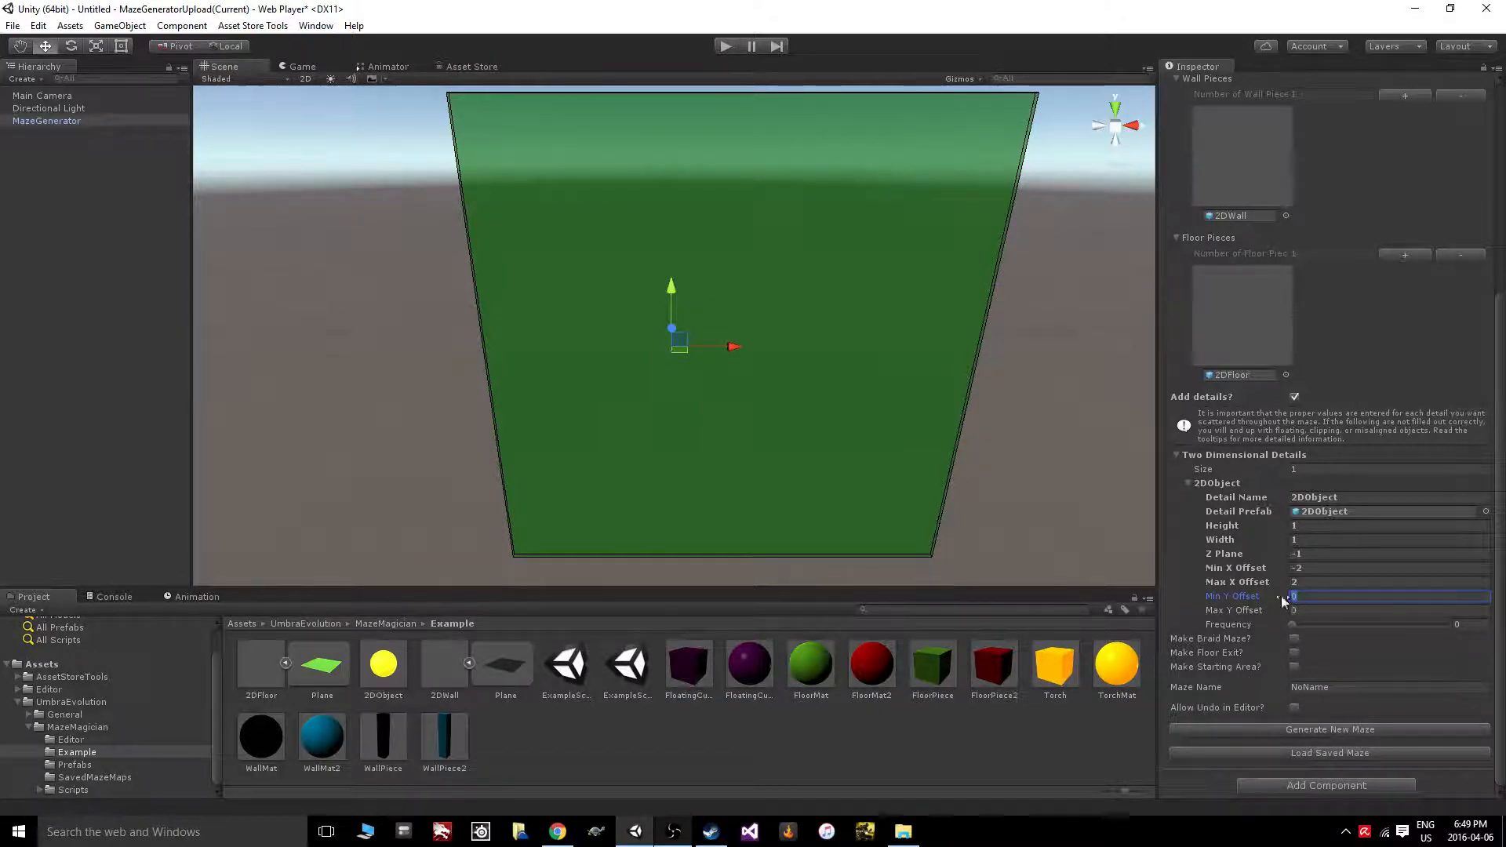
Set the 2DObject detail's Min Y Offset to -2, Max Y Offset to 2 and frequency to 1
scroll(1326, 635, up, 2)
scroll(1321, 641, down, 2)
click(1311, 610)
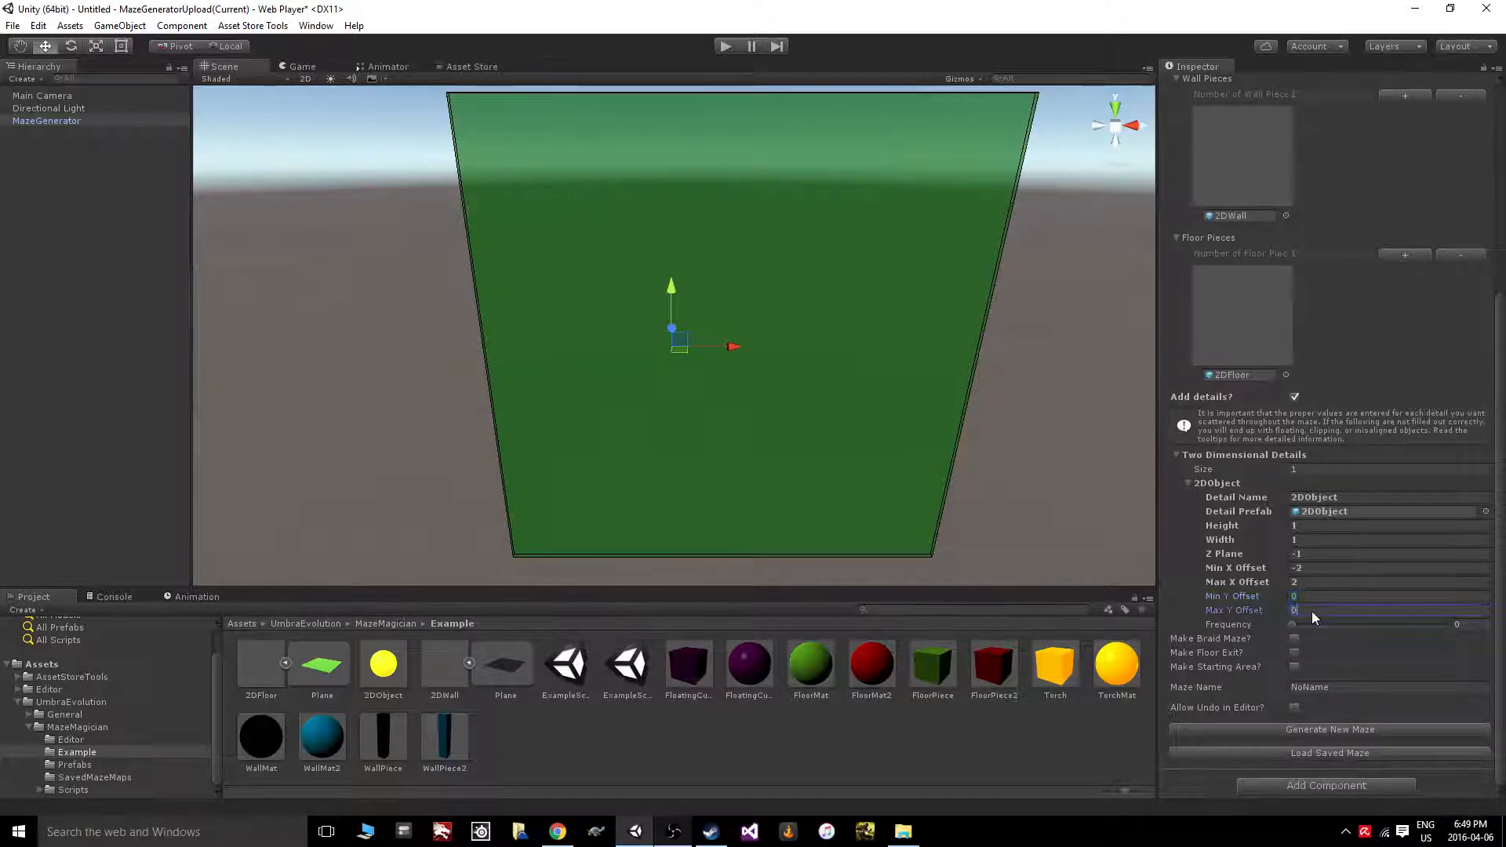
click(1310, 597)
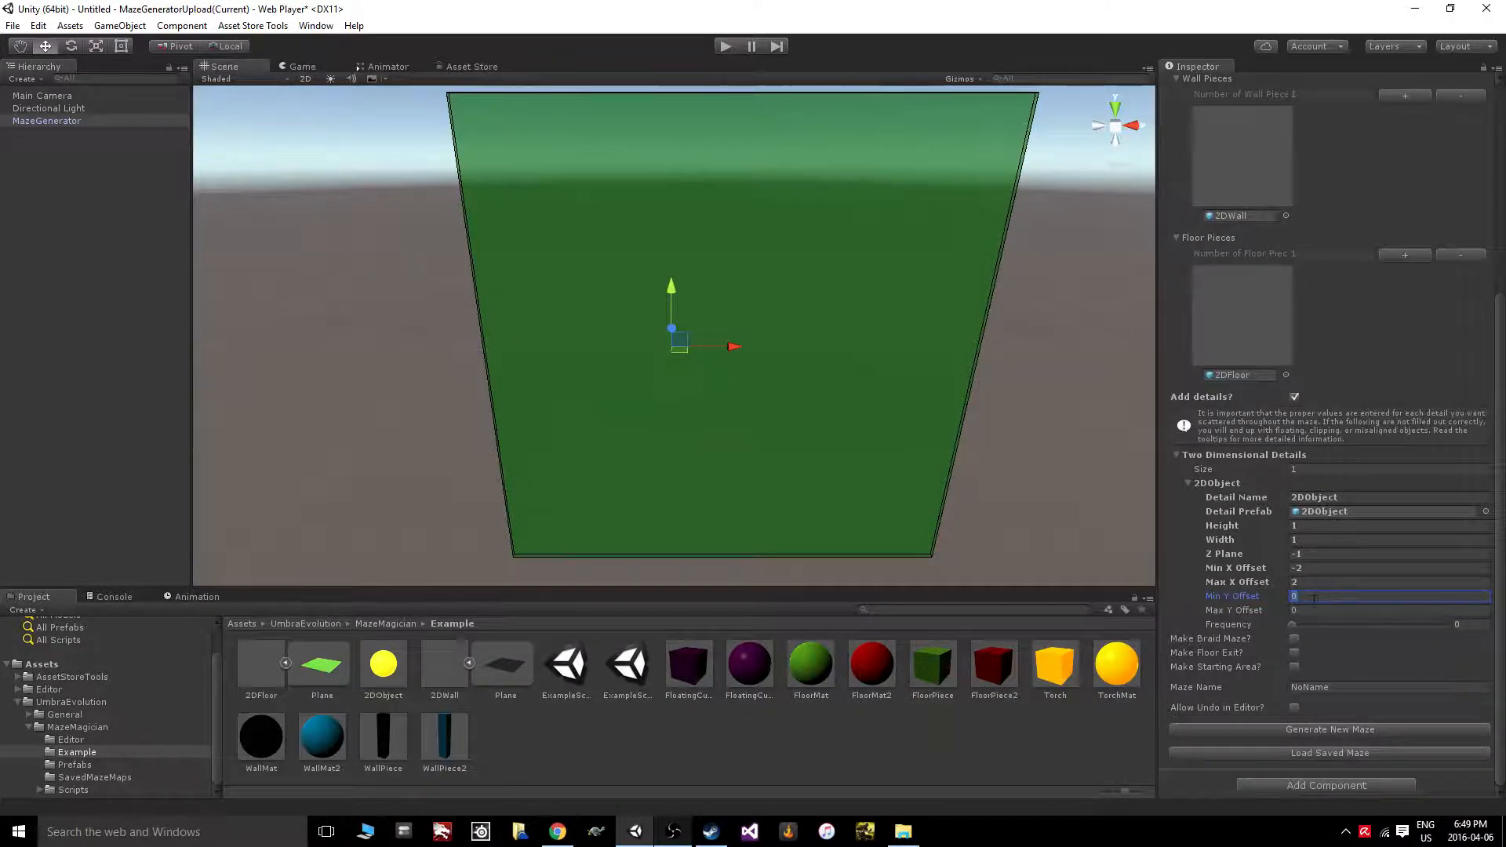
text(-2)
click(1316, 613)
text(2)
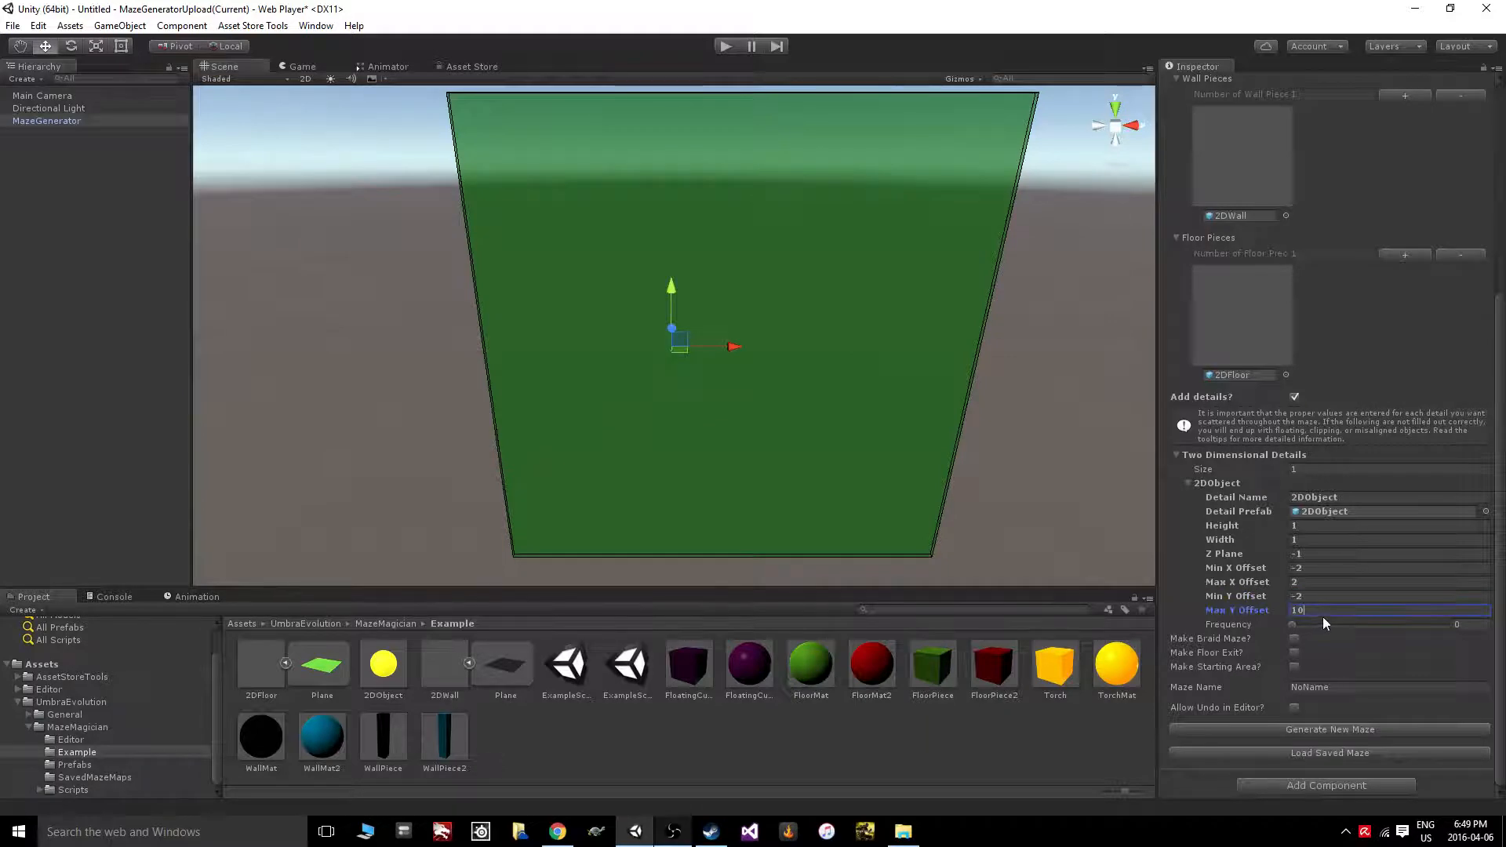
click(1483, 624)
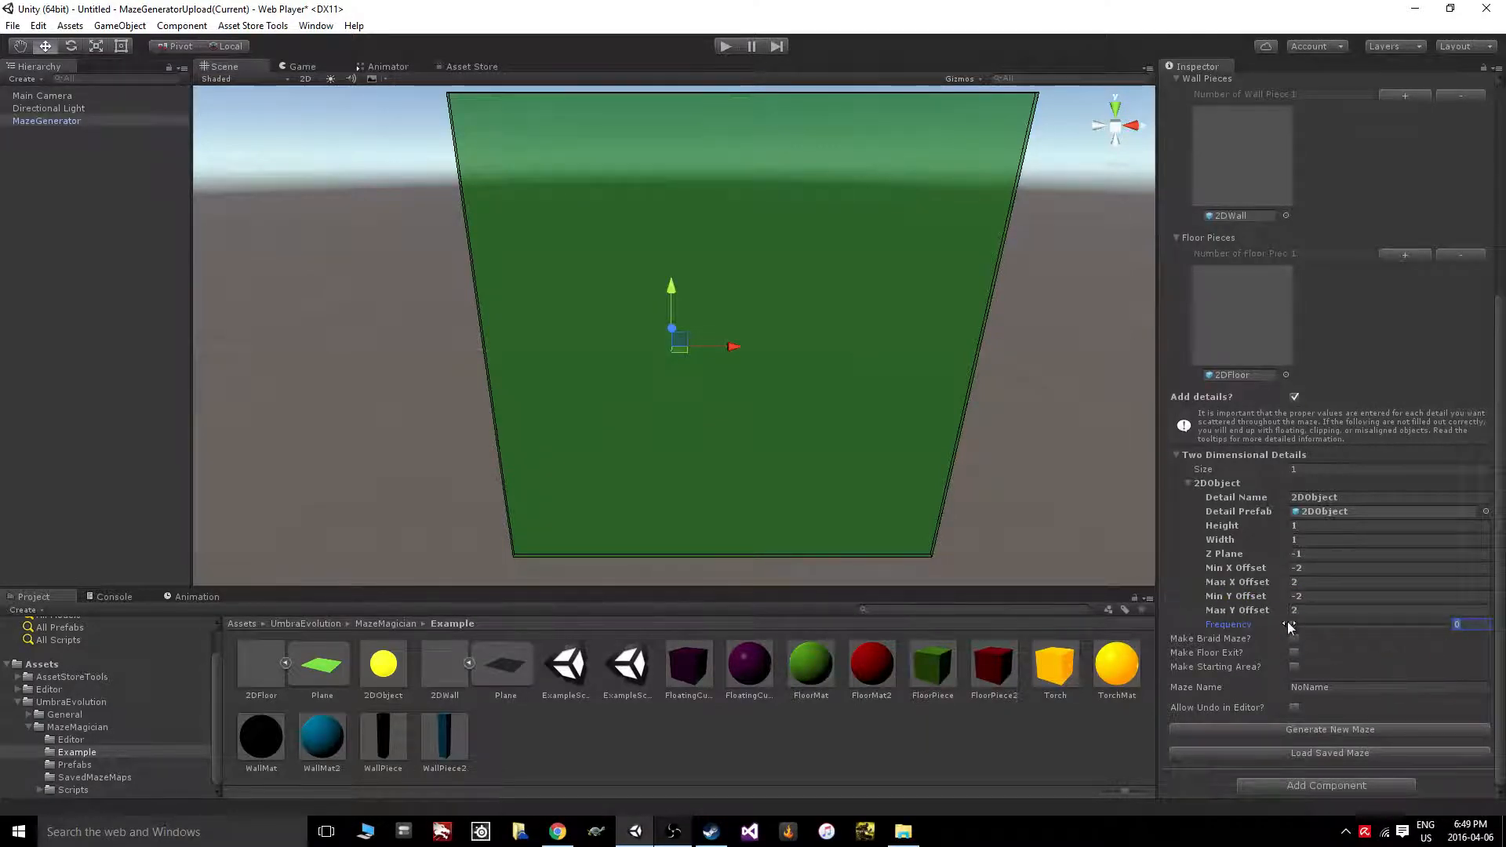
drag(1288, 624, 1452, 626)
Enable the braid maze option and a floor exit with the Random exit type
click(1295, 641)
click(1294, 653)
click(1322, 666)
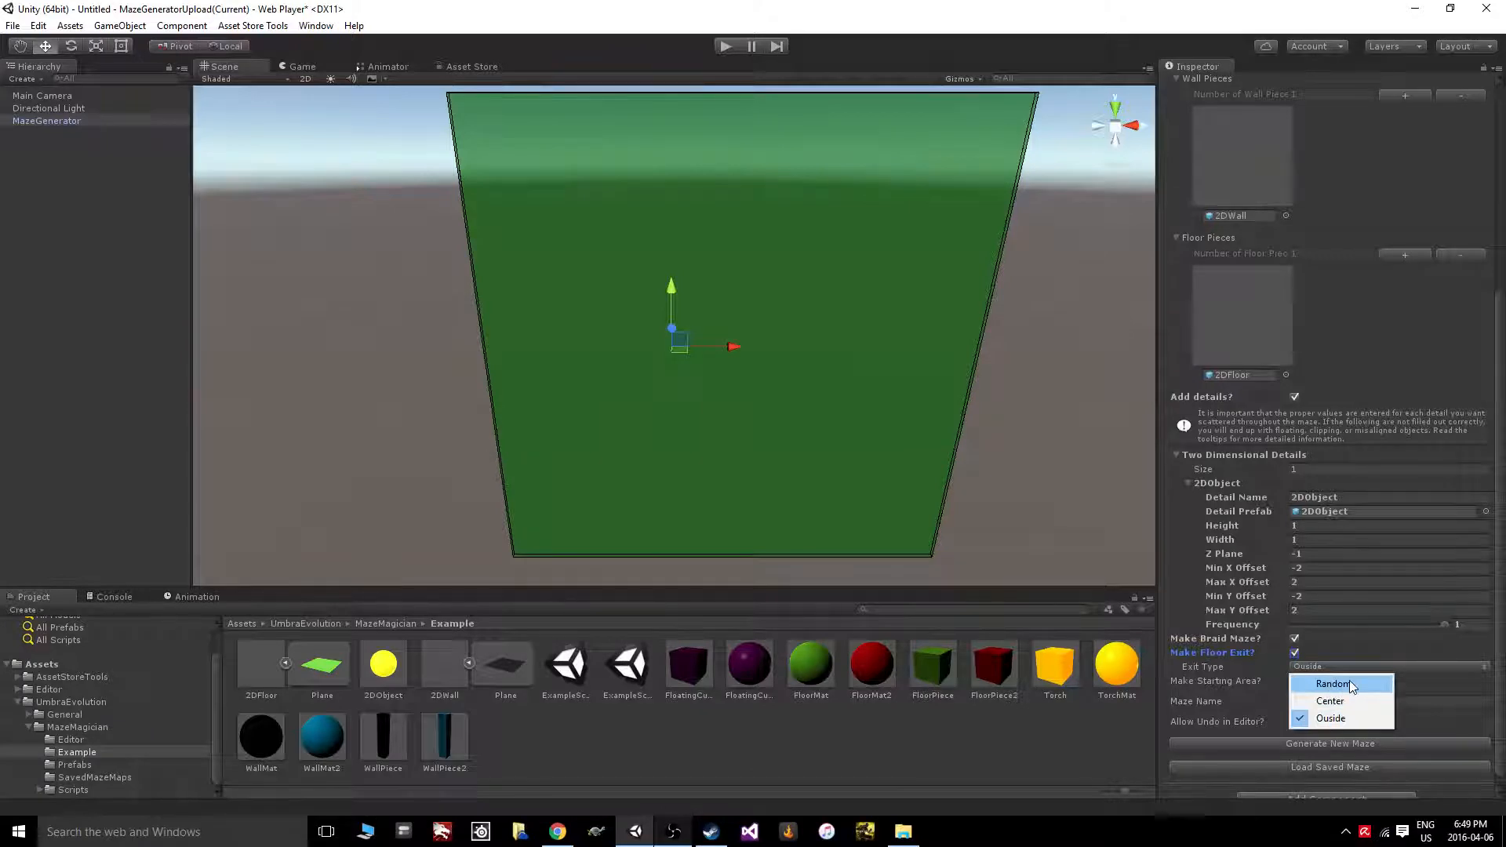
click(1338, 687)
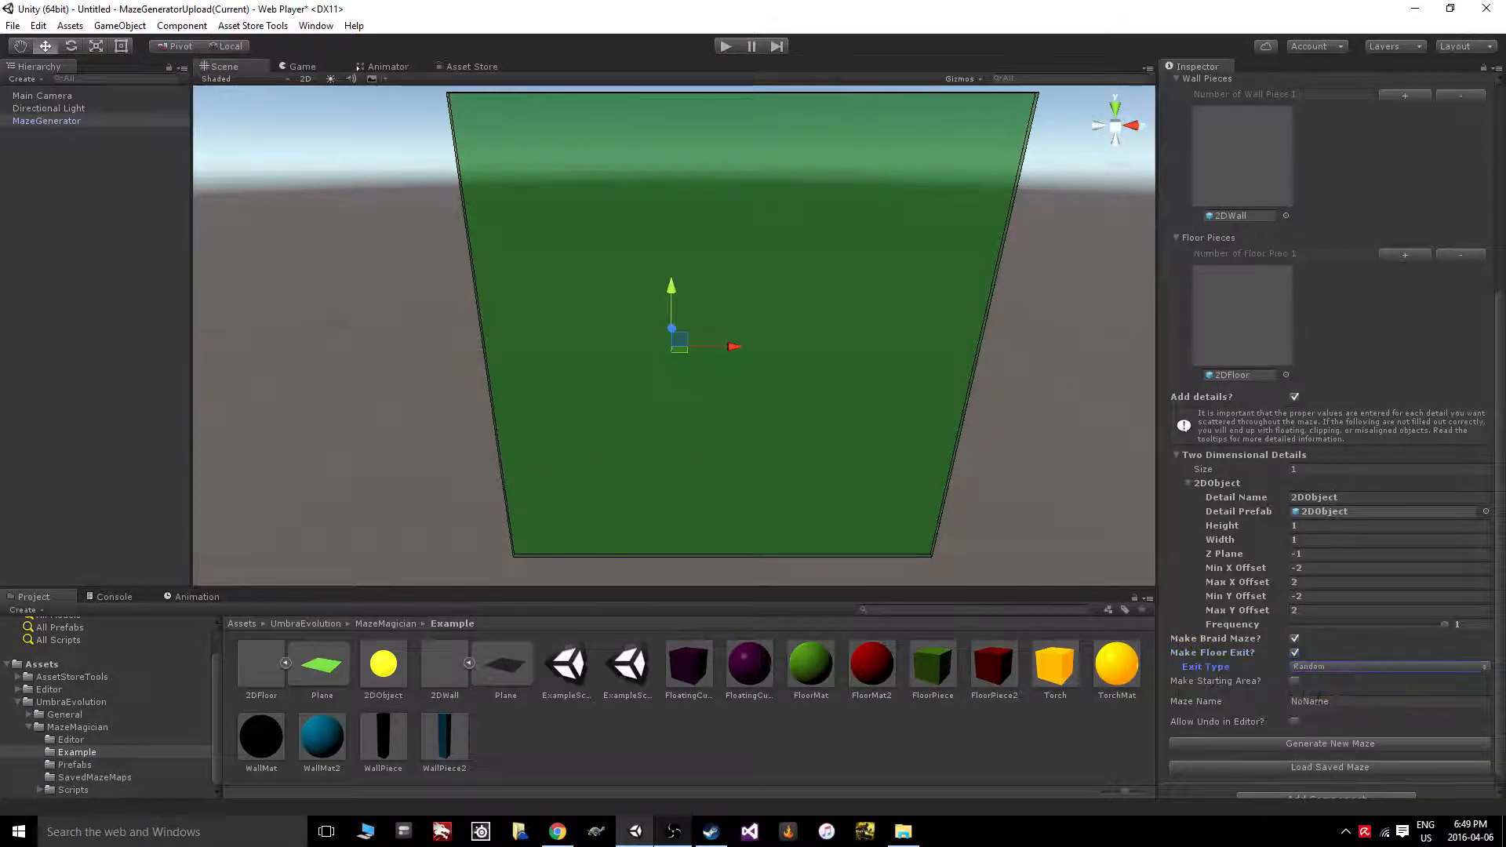
Enable the maze's starting area and set its width and length to 5
click(1294, 680)
scroll(1324, 713, down, 3)
click(1309, 627)
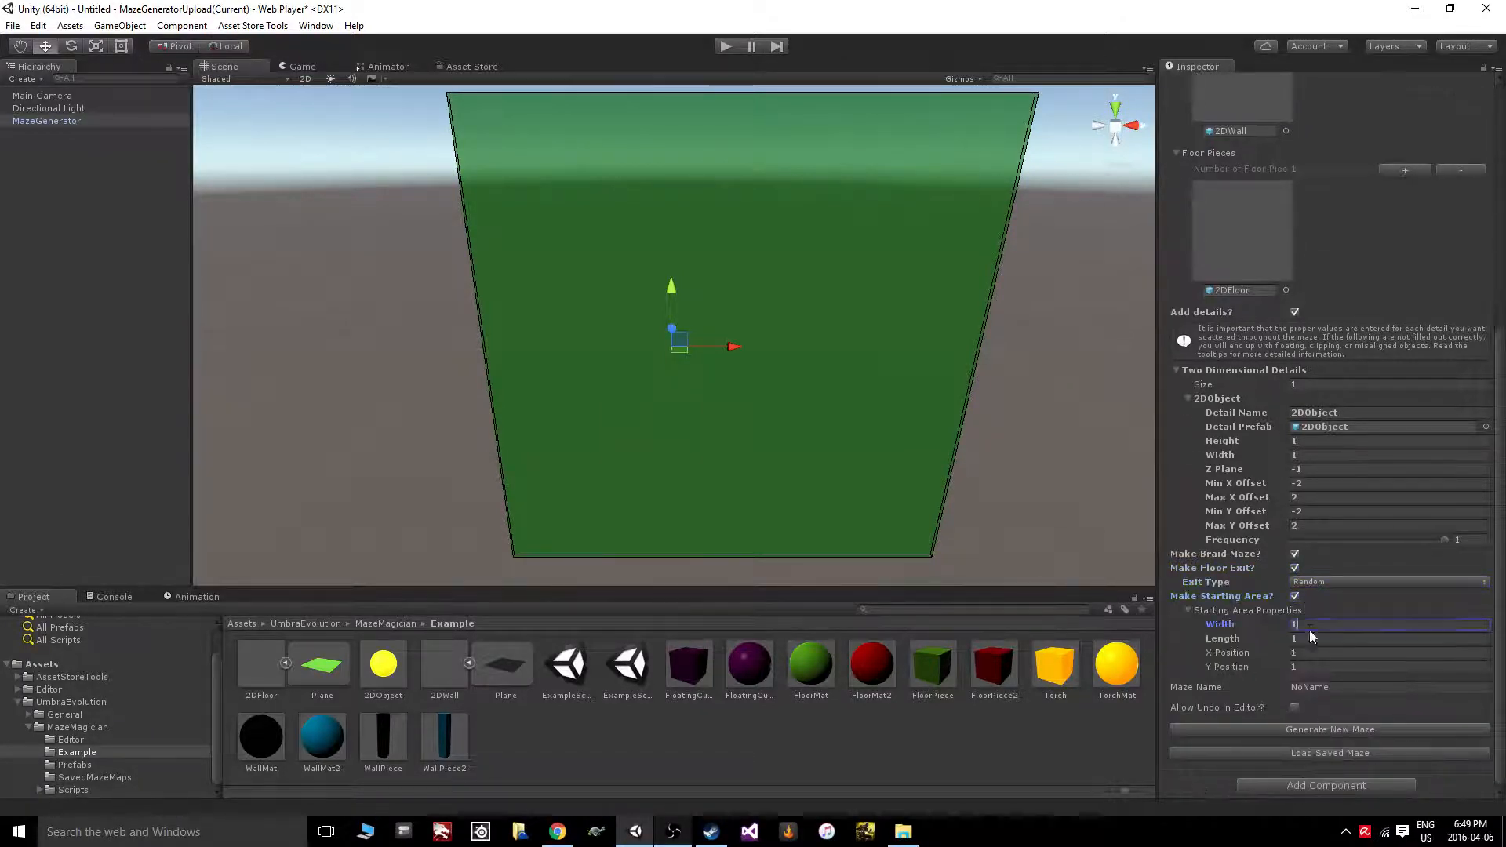
text(5)
click(1311, 639)
text(5)
Set the starting area's X Position and Y Position to 13
click(1316, 654)
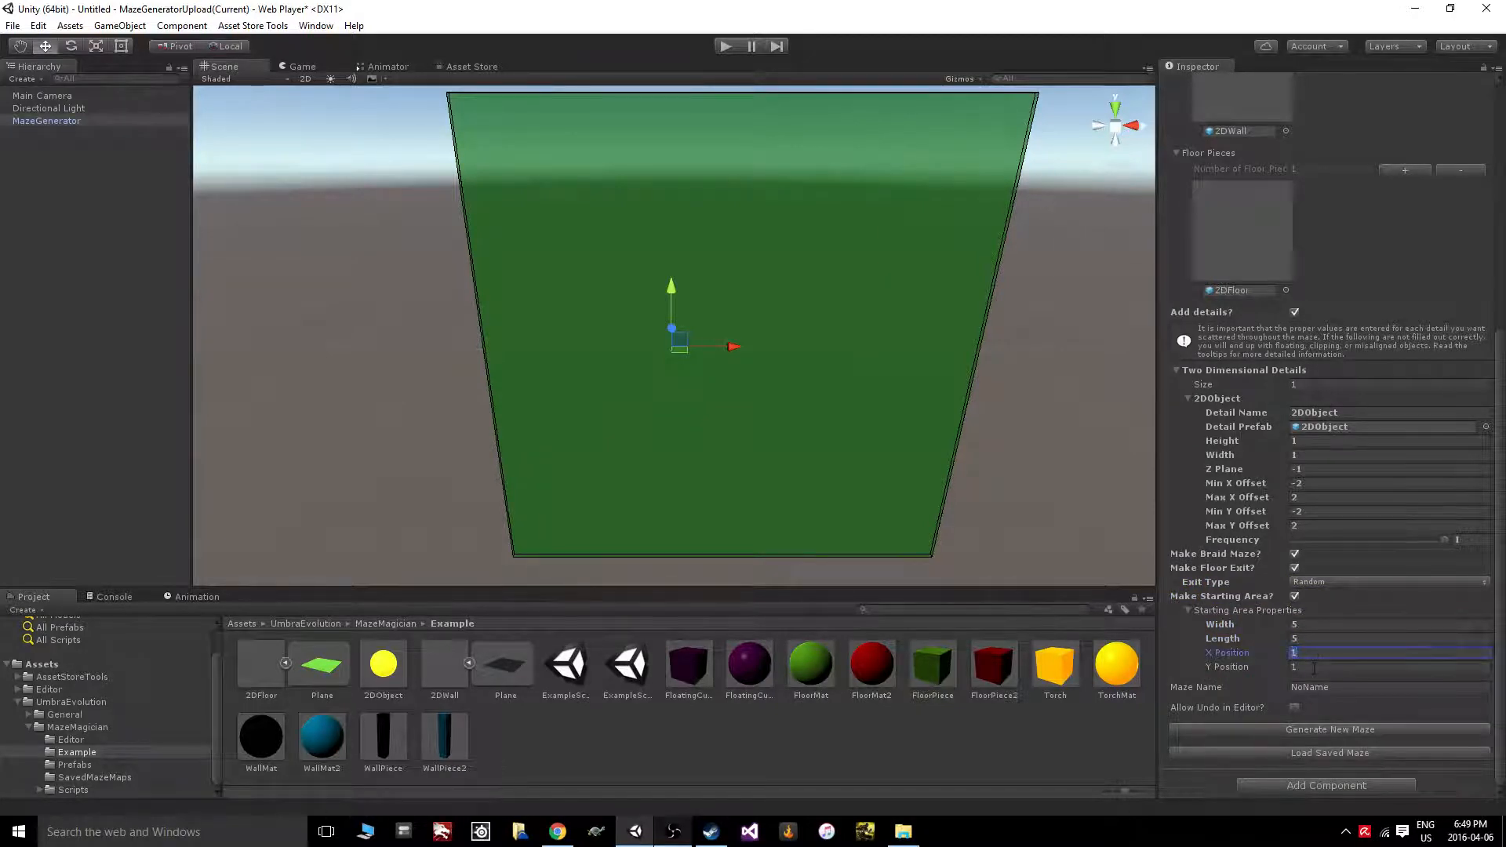
text(13)
key(Tab)
text(13)
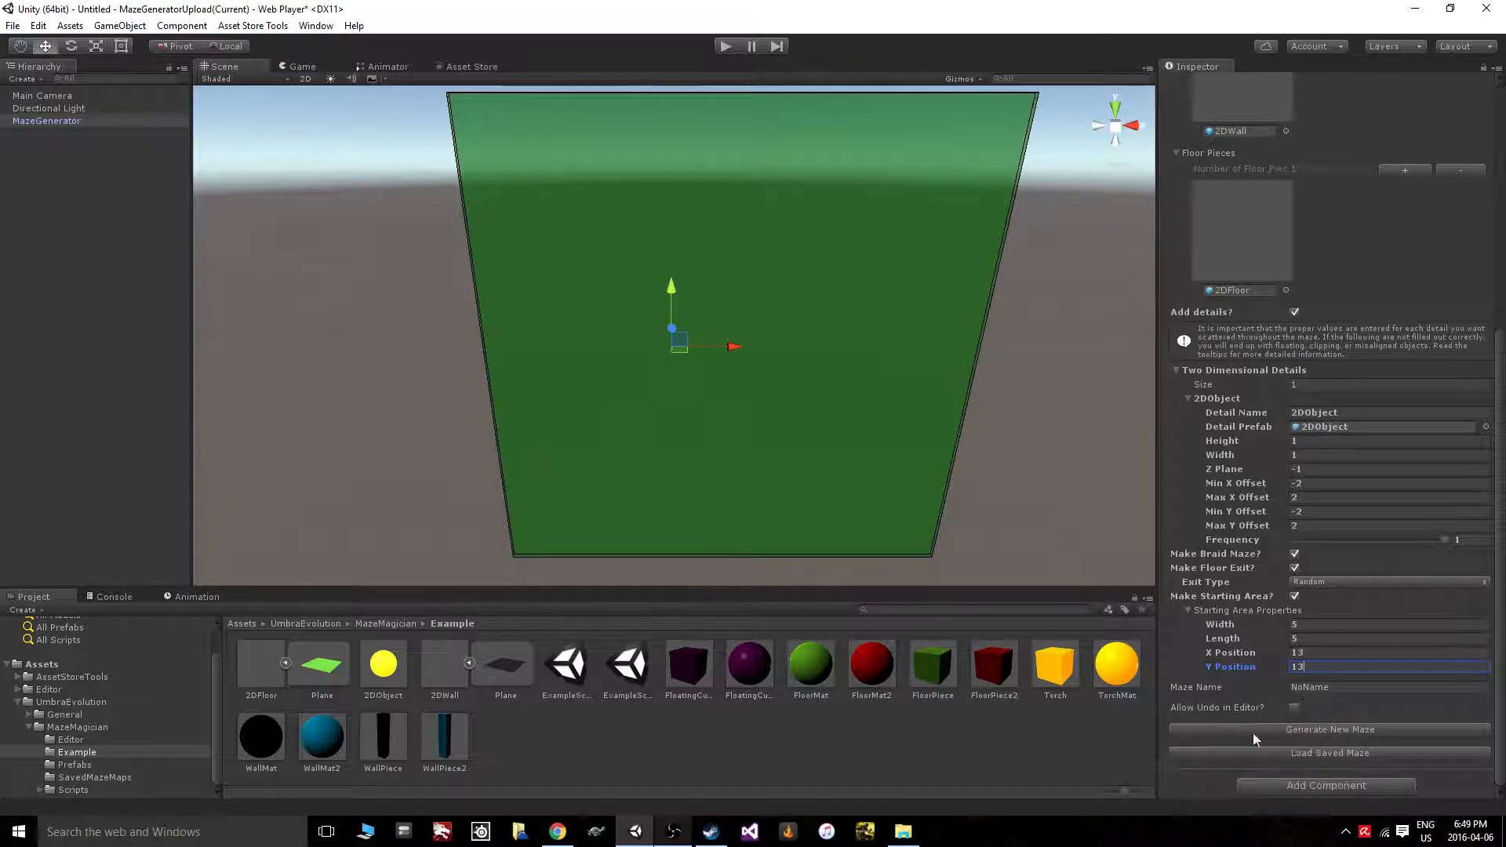
Allow undo in the editor for the maze generator
click(1294, 708)
scroll(831, 483, down, 2)
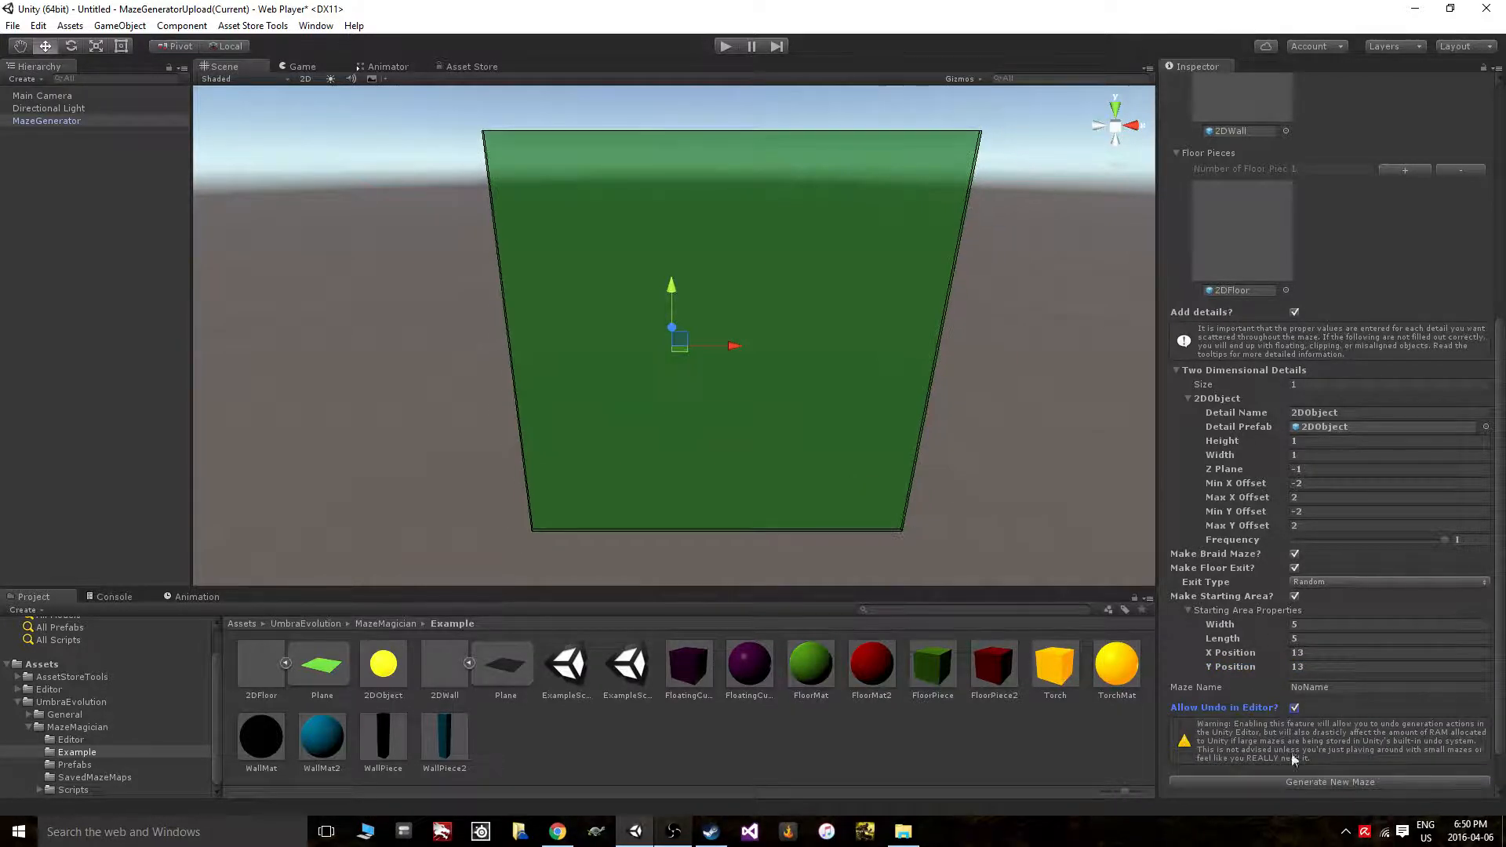
key(t)
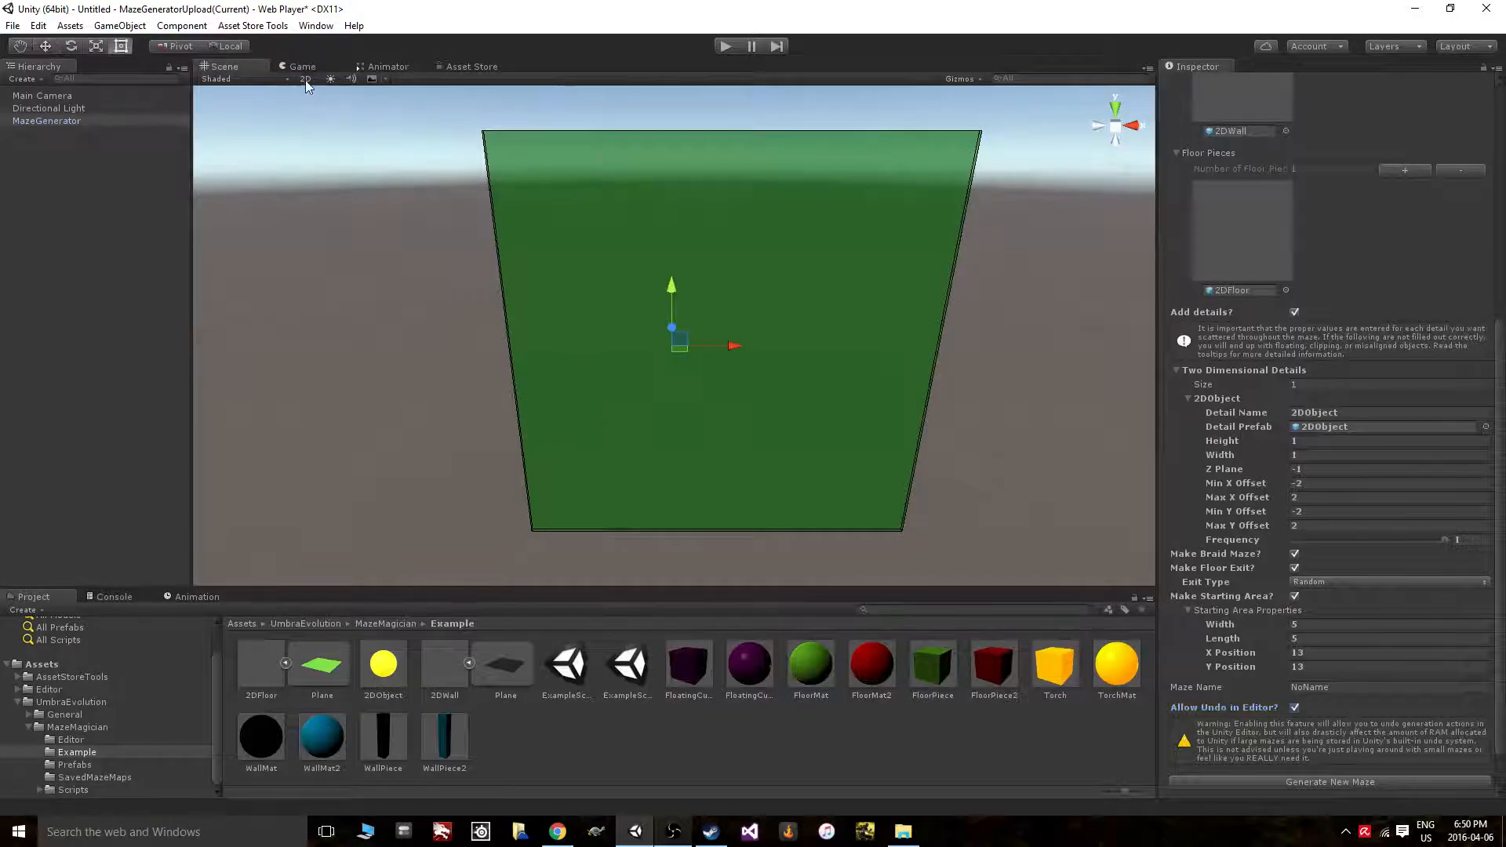
Switch the Scene view to 2D and generate a new maze from the configured settings
click(305, 79)
scroll(988, 411, up, 1)
middle_drag(987, 411, 975, 338)
scroll(1306, 737, down, 2)
click(1298, 732)
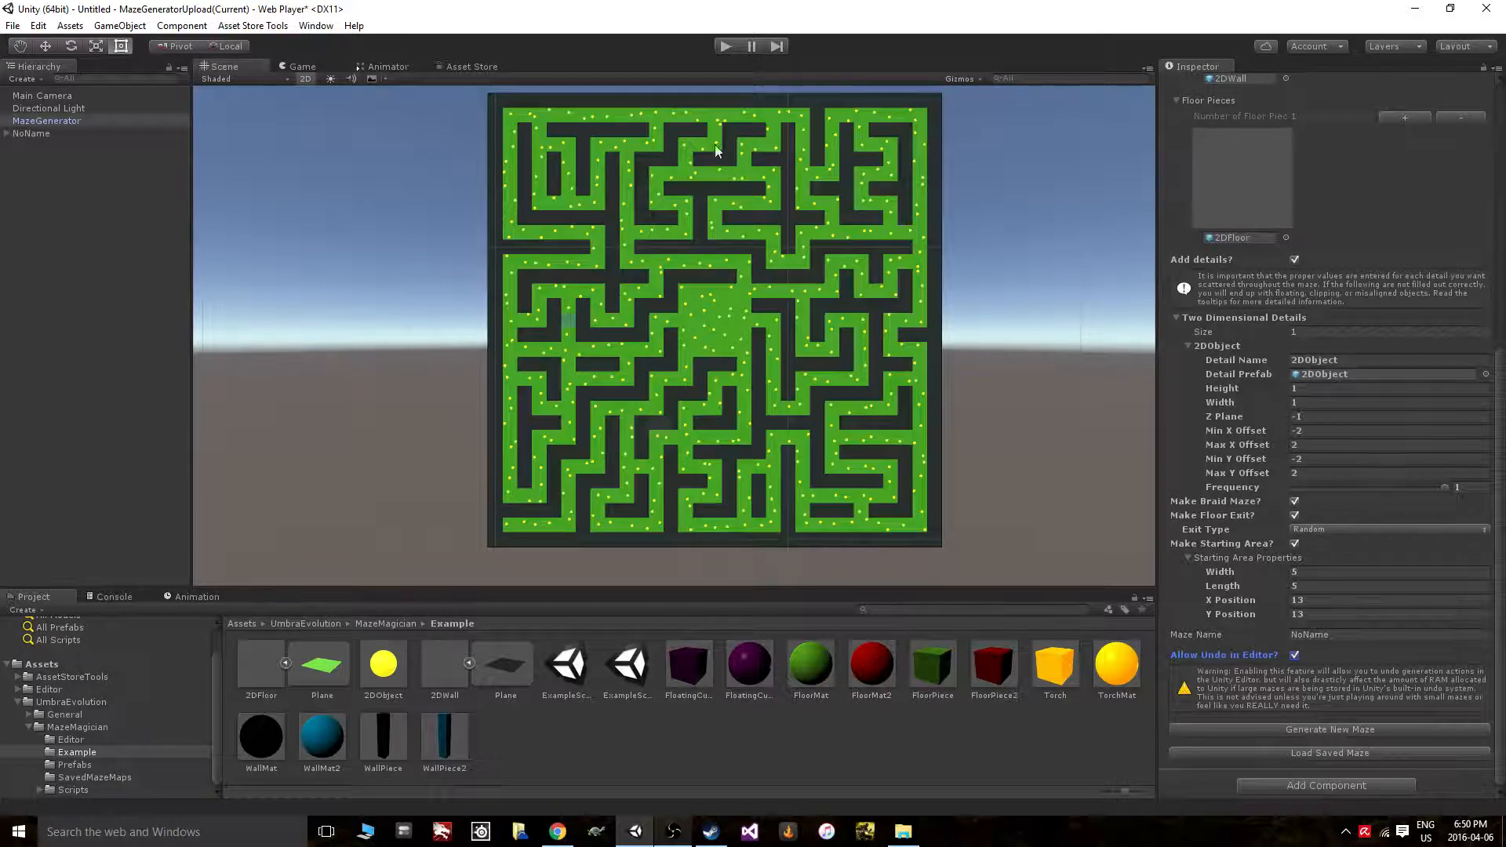
Examine the generated maze's walls, scattered details, floor exit and starting area up close and as a whole
scroll(666, 200, up, 5)
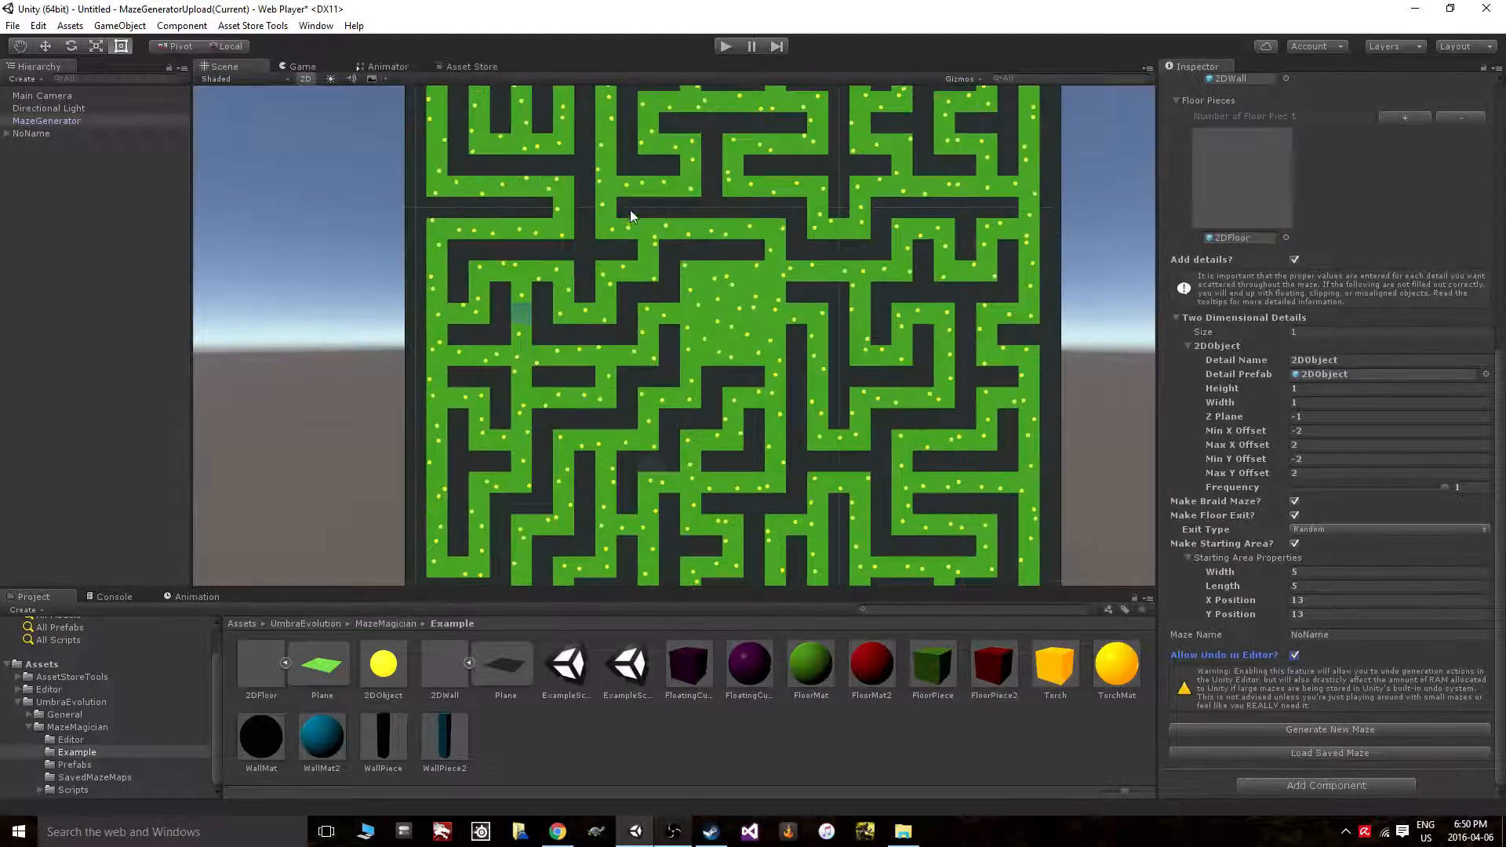
middle_drag(637, 211, 640, 289)
scroll(582, 285, up, 3)
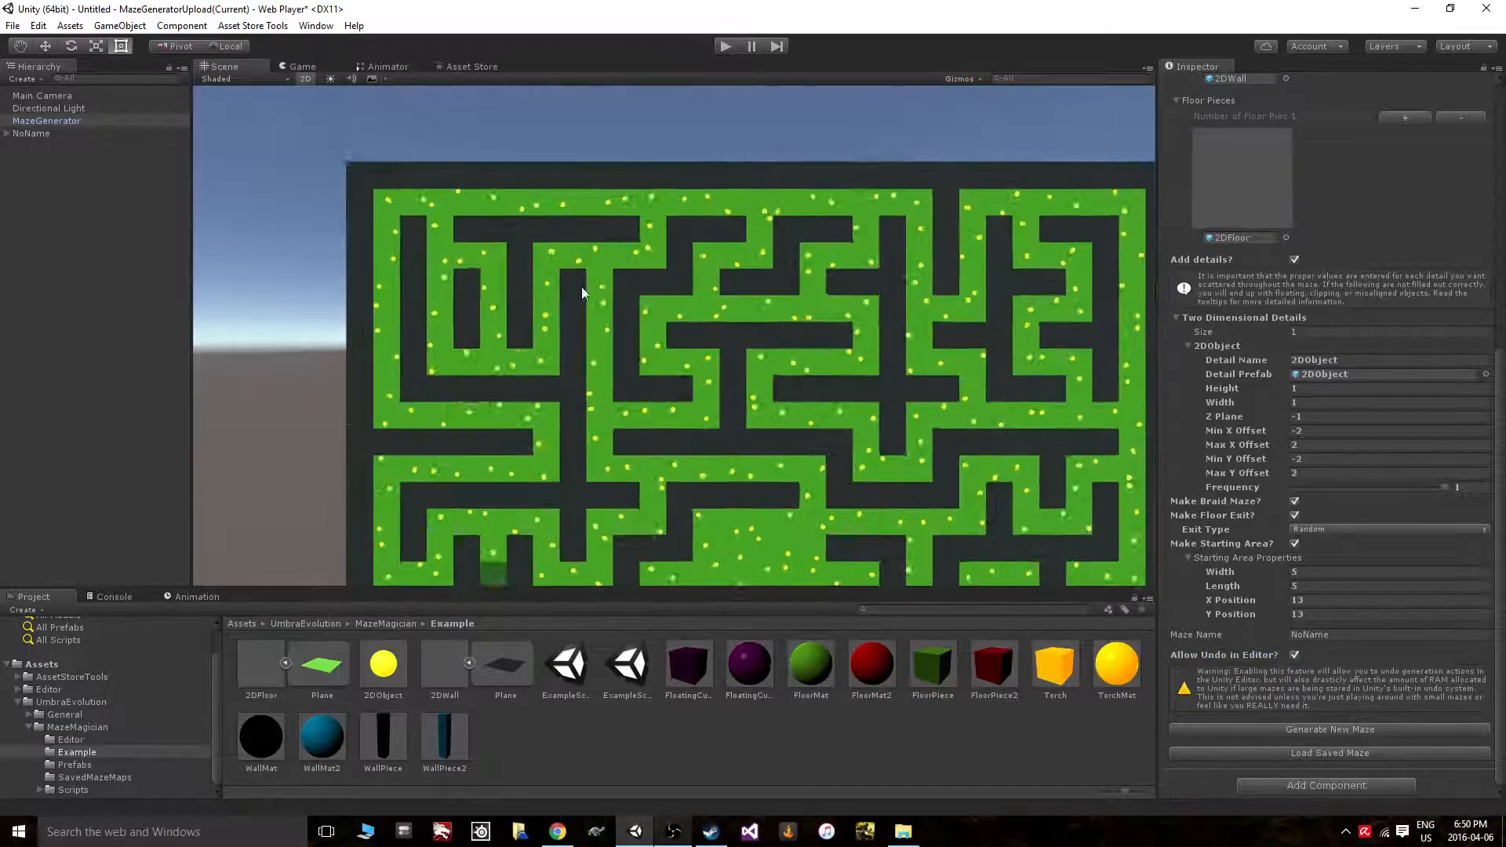
scroll(792, 299, down, 1)
scroll(792, 299, down, 4)
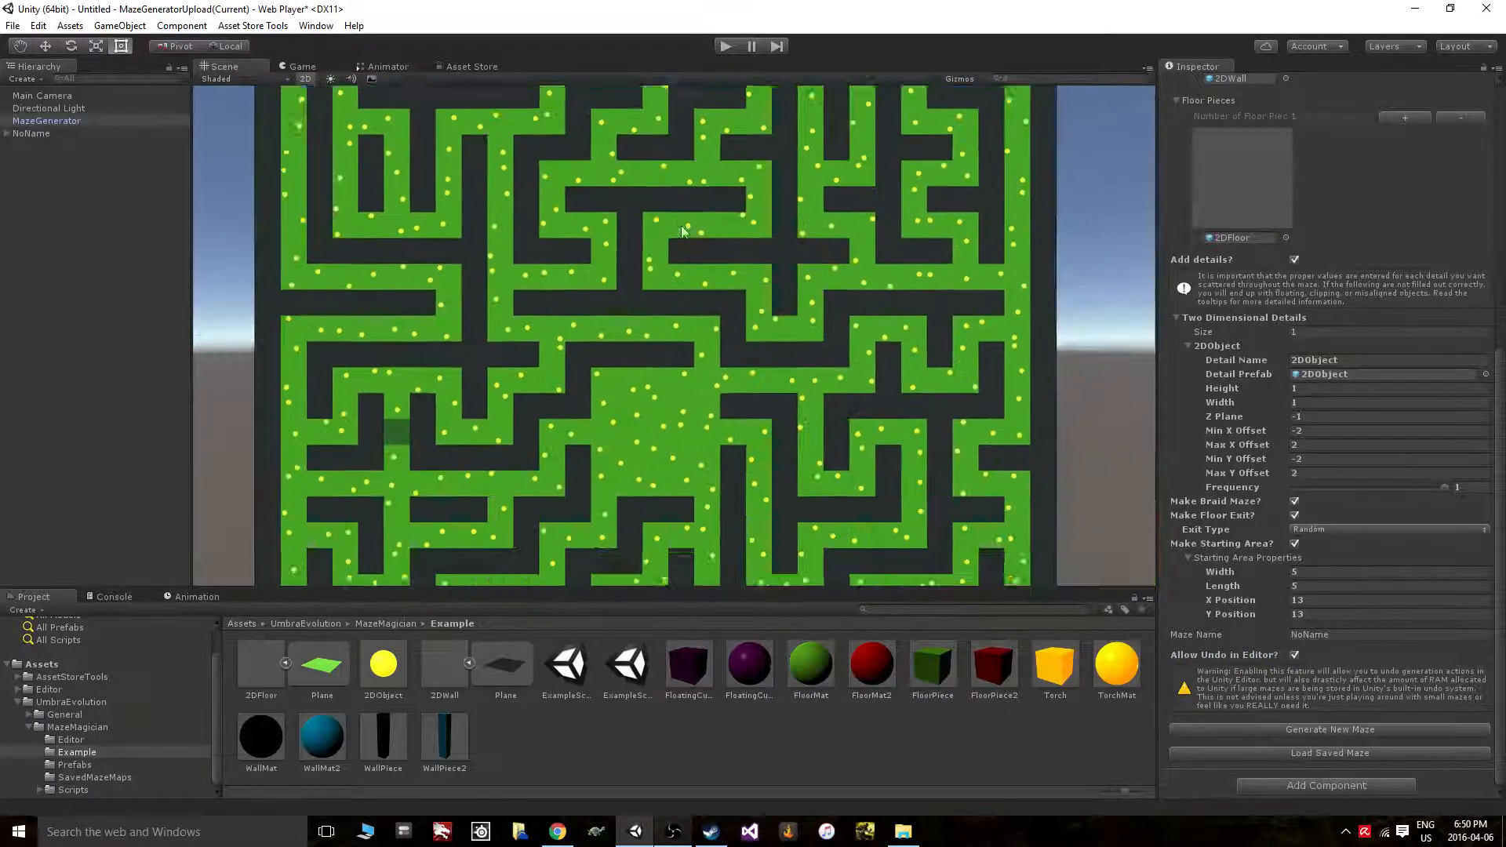
middle_drag(686, 298, 706, 337)
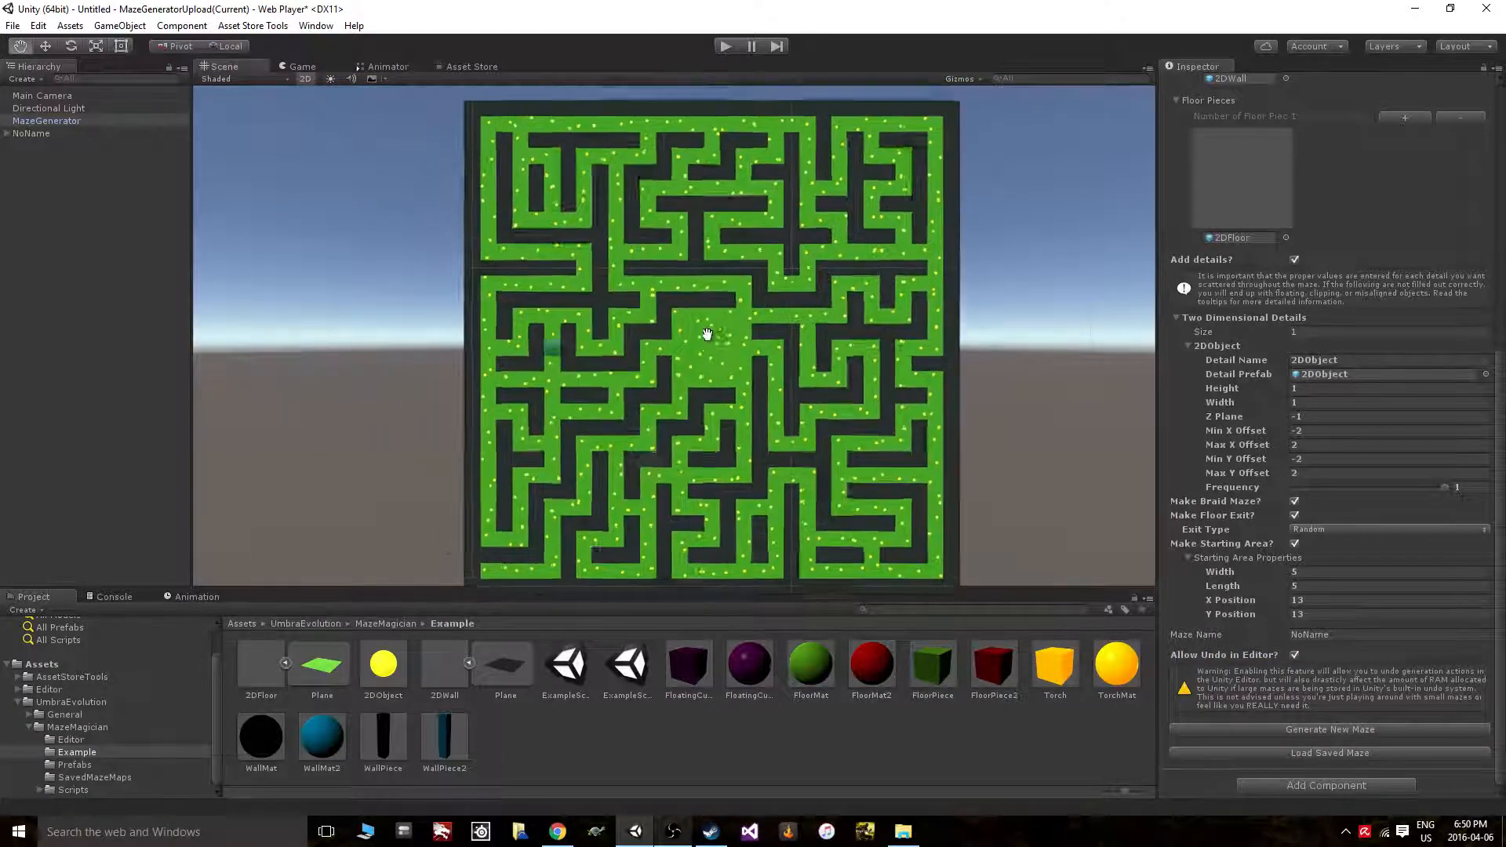
scroll(702, 340, down, 1)
mouse_move(673, 412)
middle_down()
mouse_move(710, 394)
mouse_move(694, 405)
middle_up()
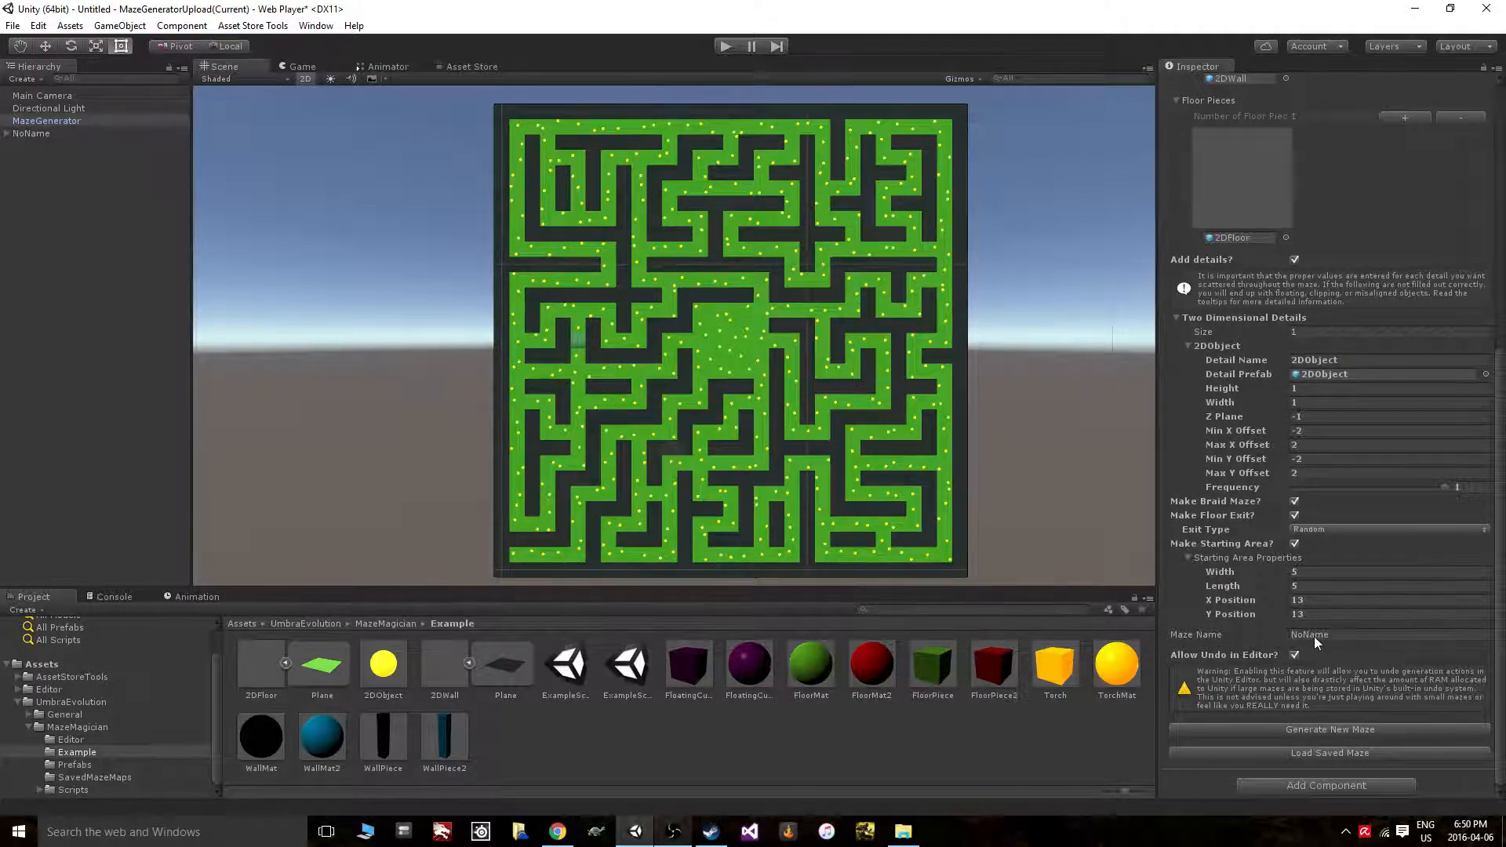
Generate four more mazes in a row with the same settings
click(1280, 730)
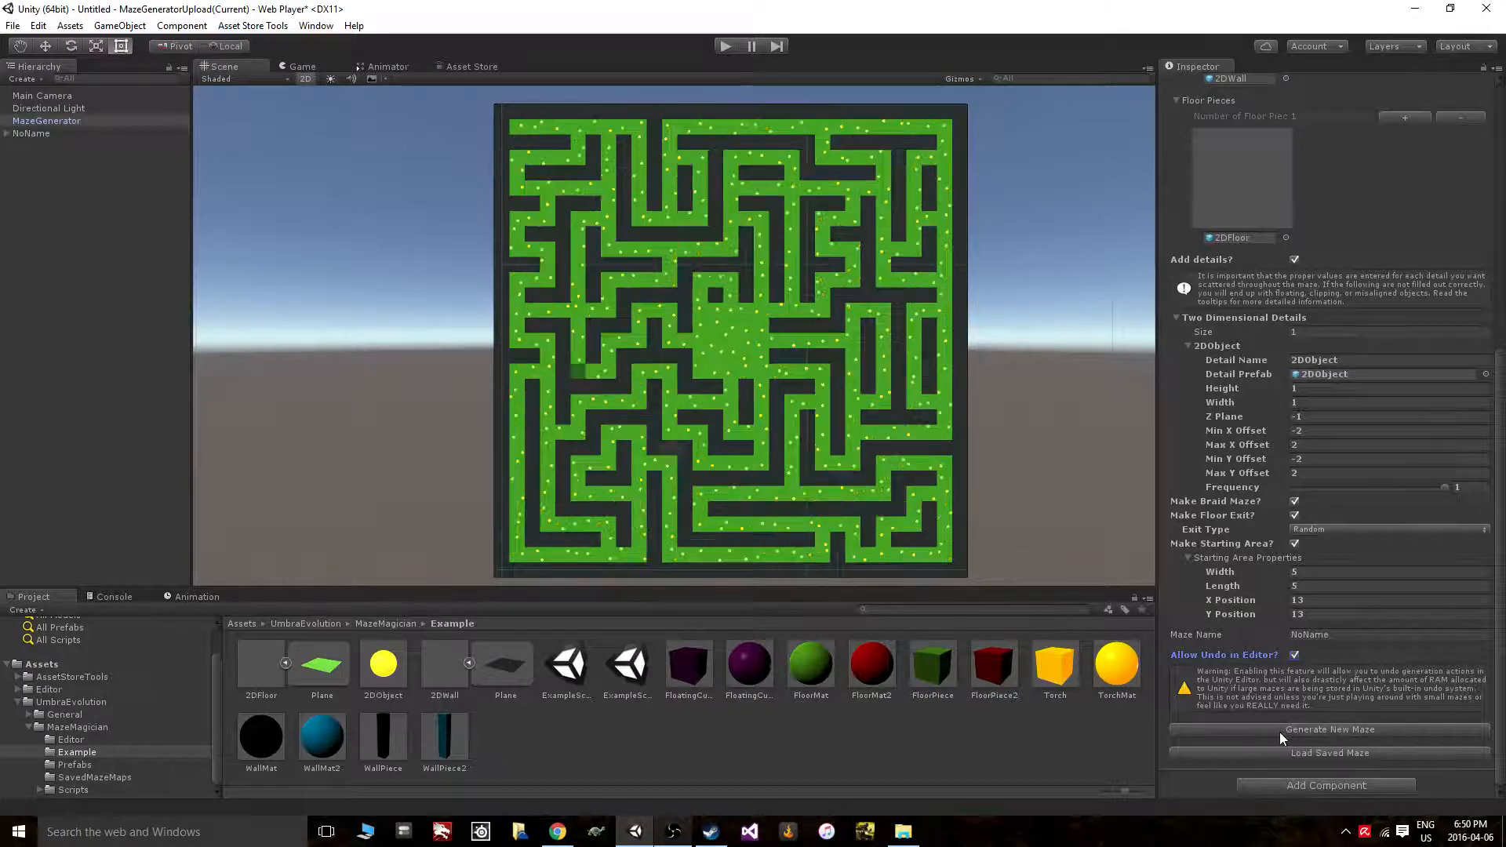
click(1278, 732)
click(1279, 732)
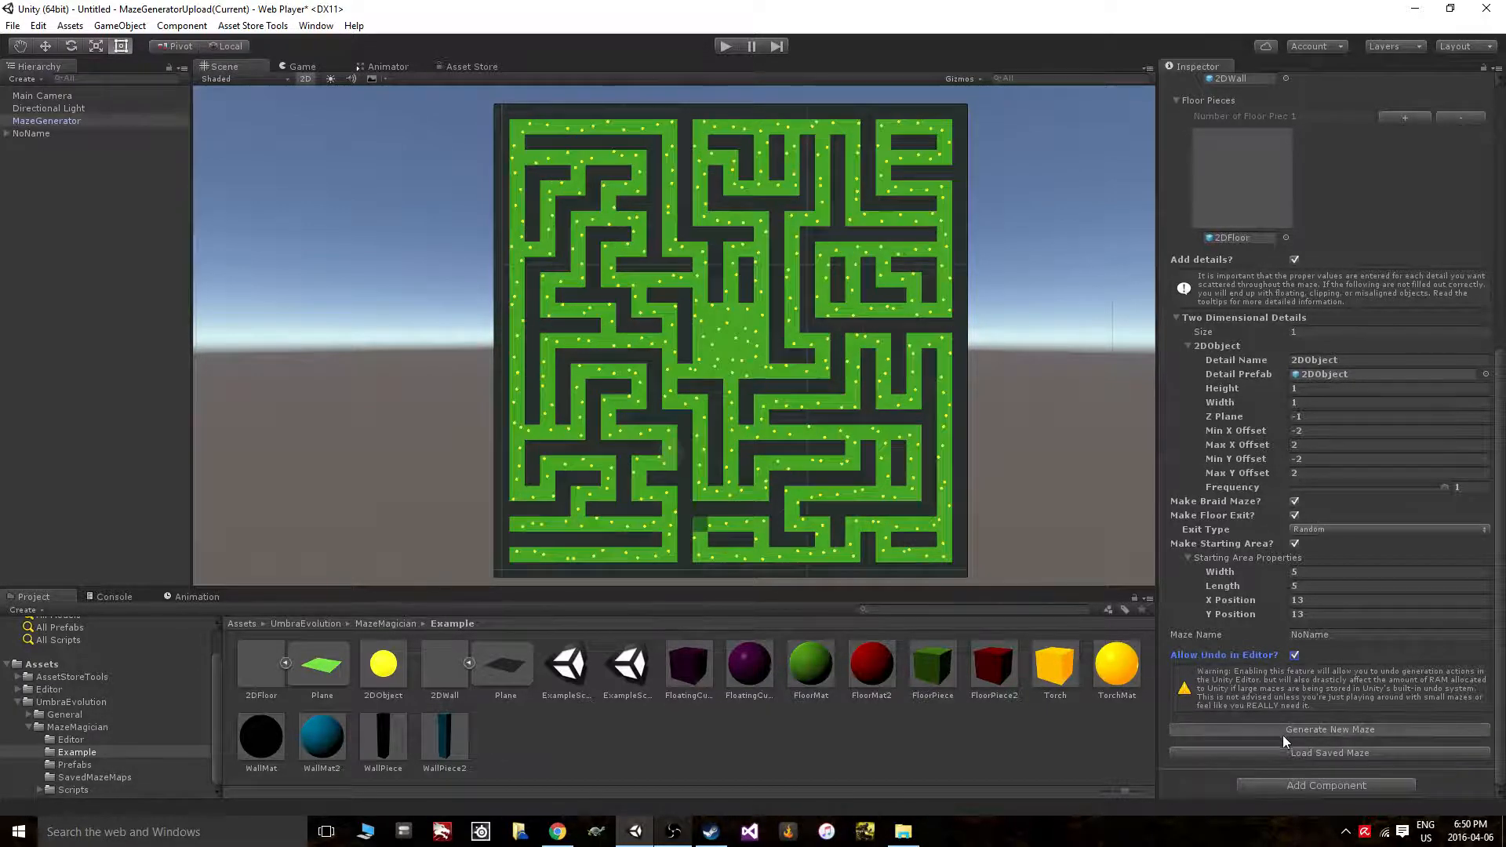
click(1280, 733)
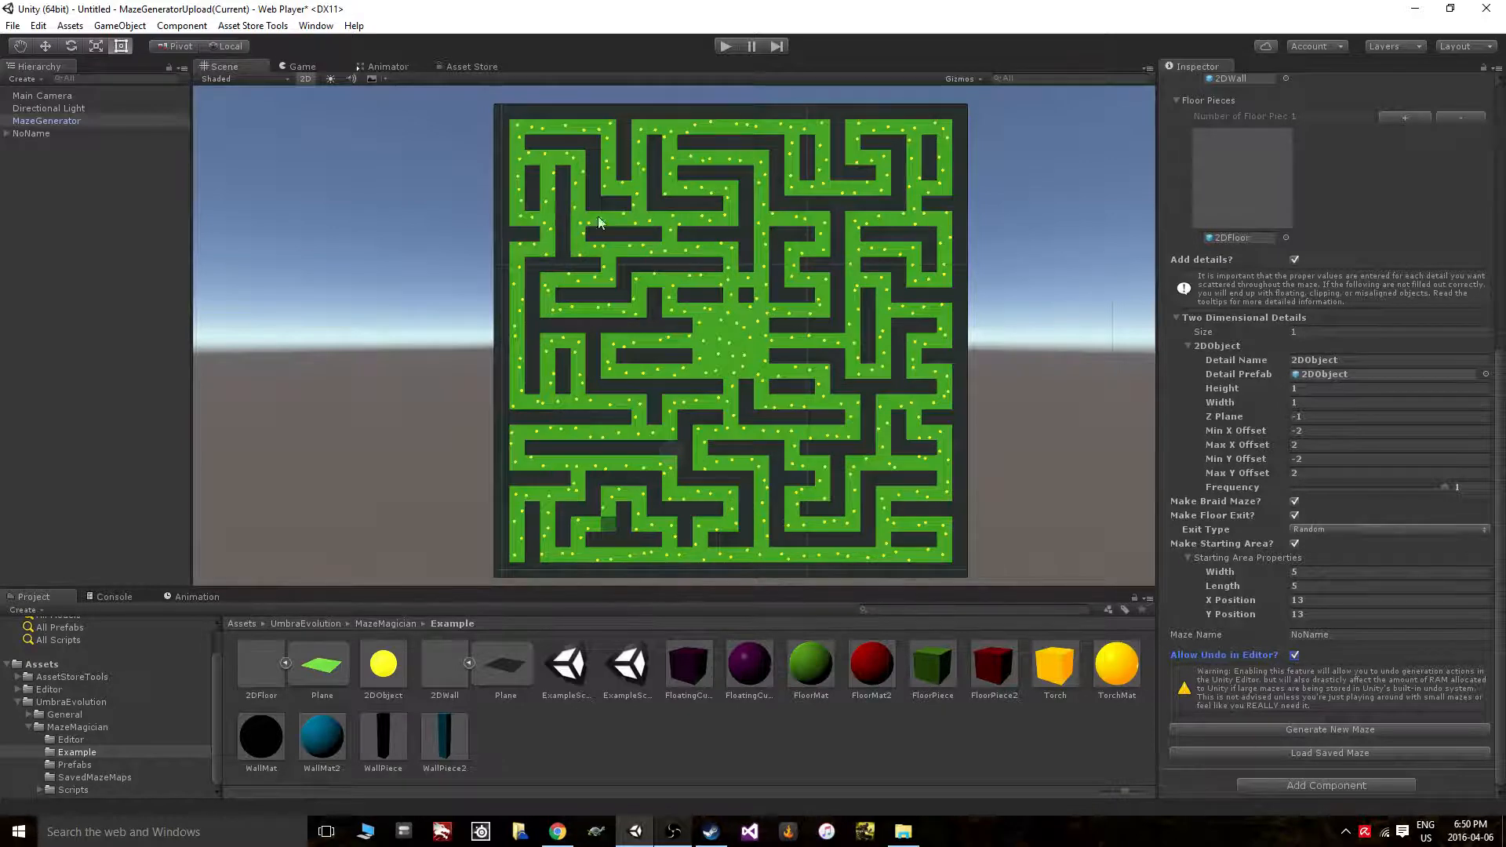
Undo the last three maze generations one after another
click(57, 45)
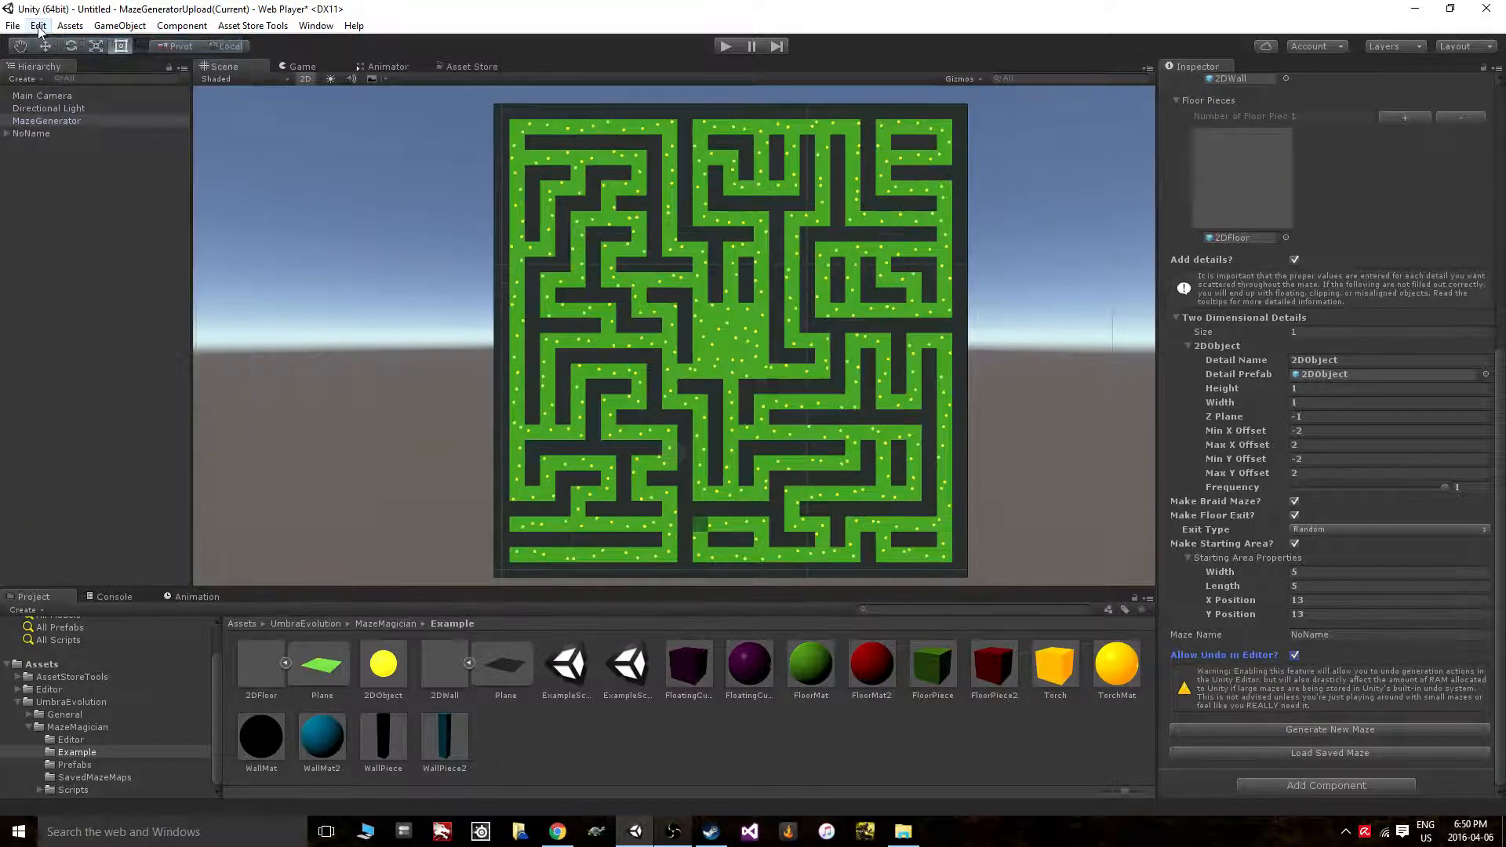
click(38, 25)
click(51, 44)
click(37, 25)
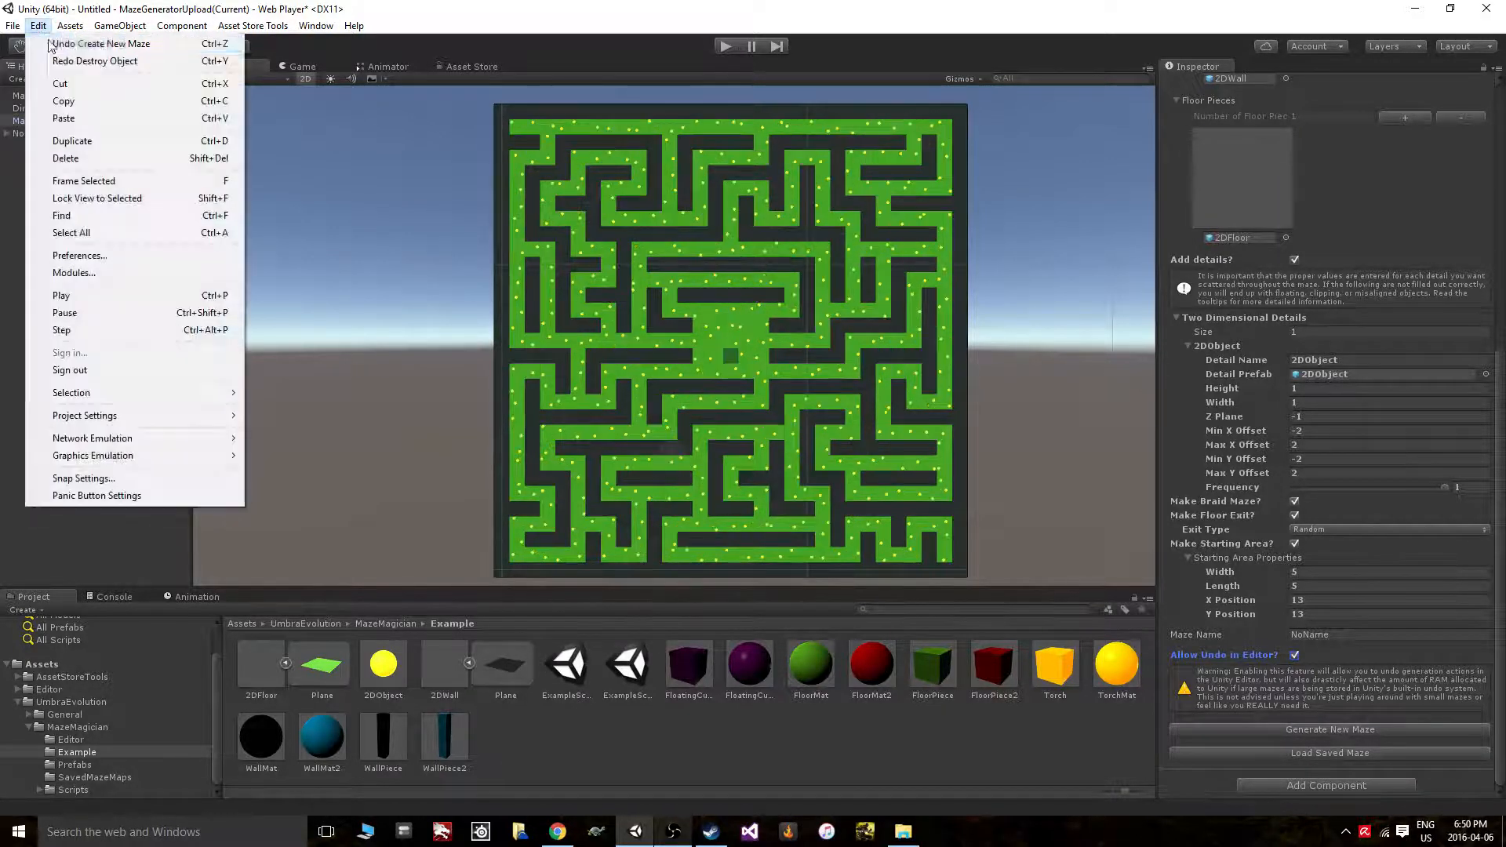
click(78, 44)
Redo the three undone maze generations to bring back the most recent maze
click(38, 25)
click(67, 63)
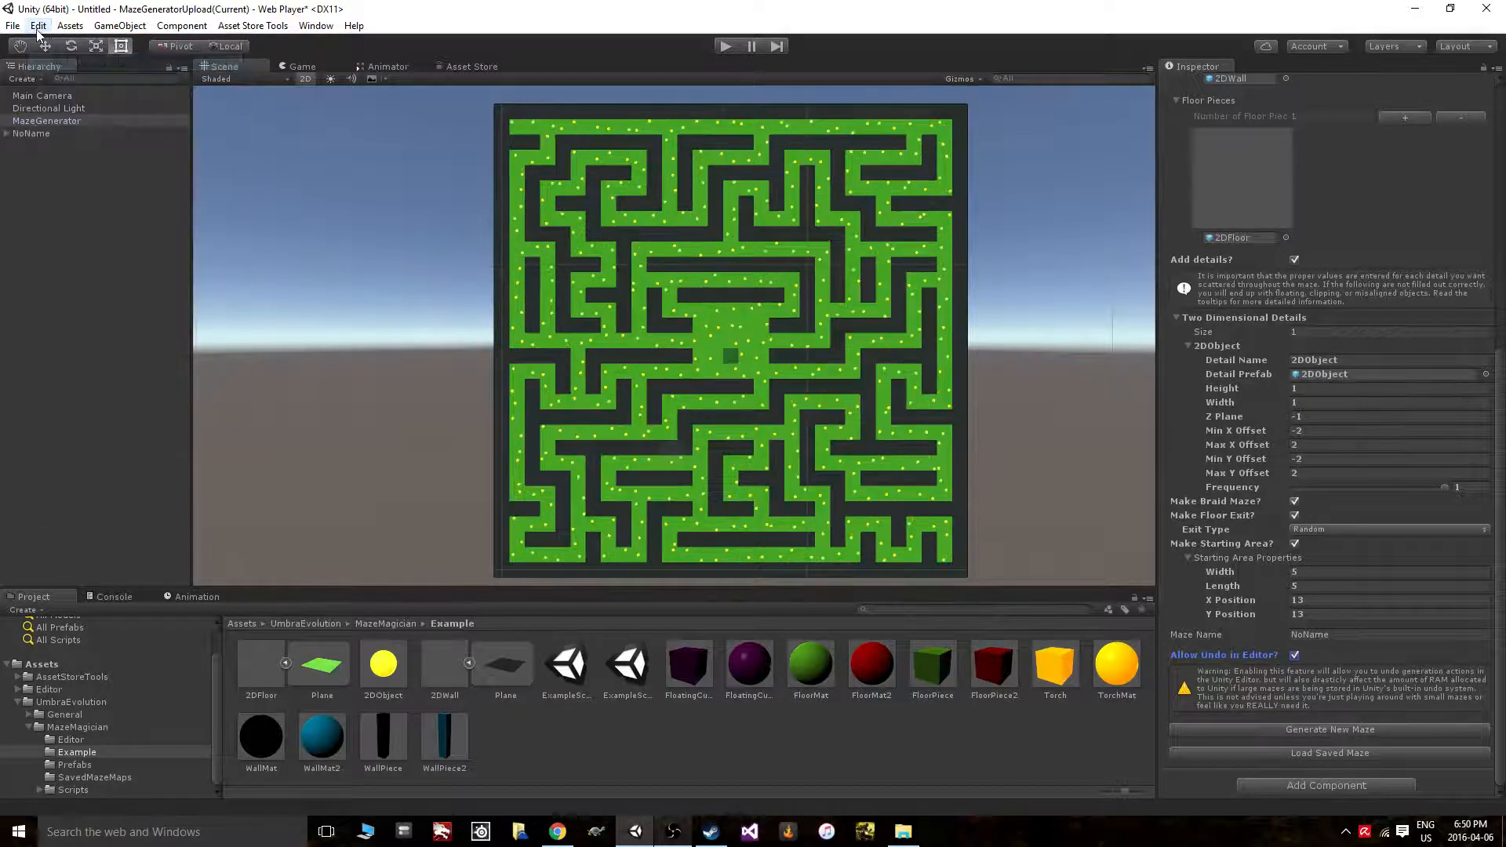
click(38, 25)
click(68, 61)
click(37, 25)
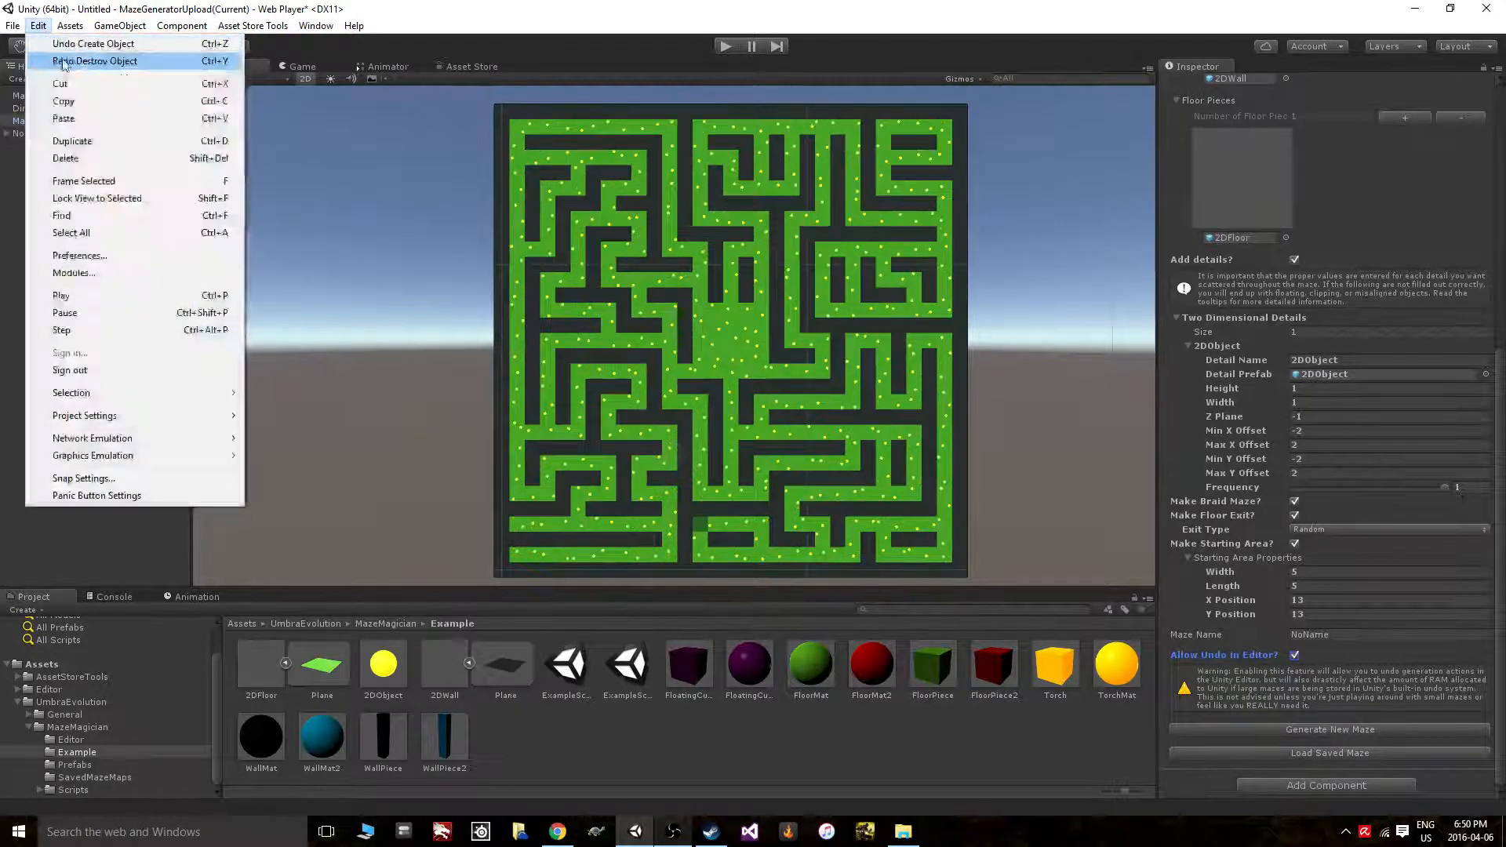
click(67, 62)
click(38, 25)
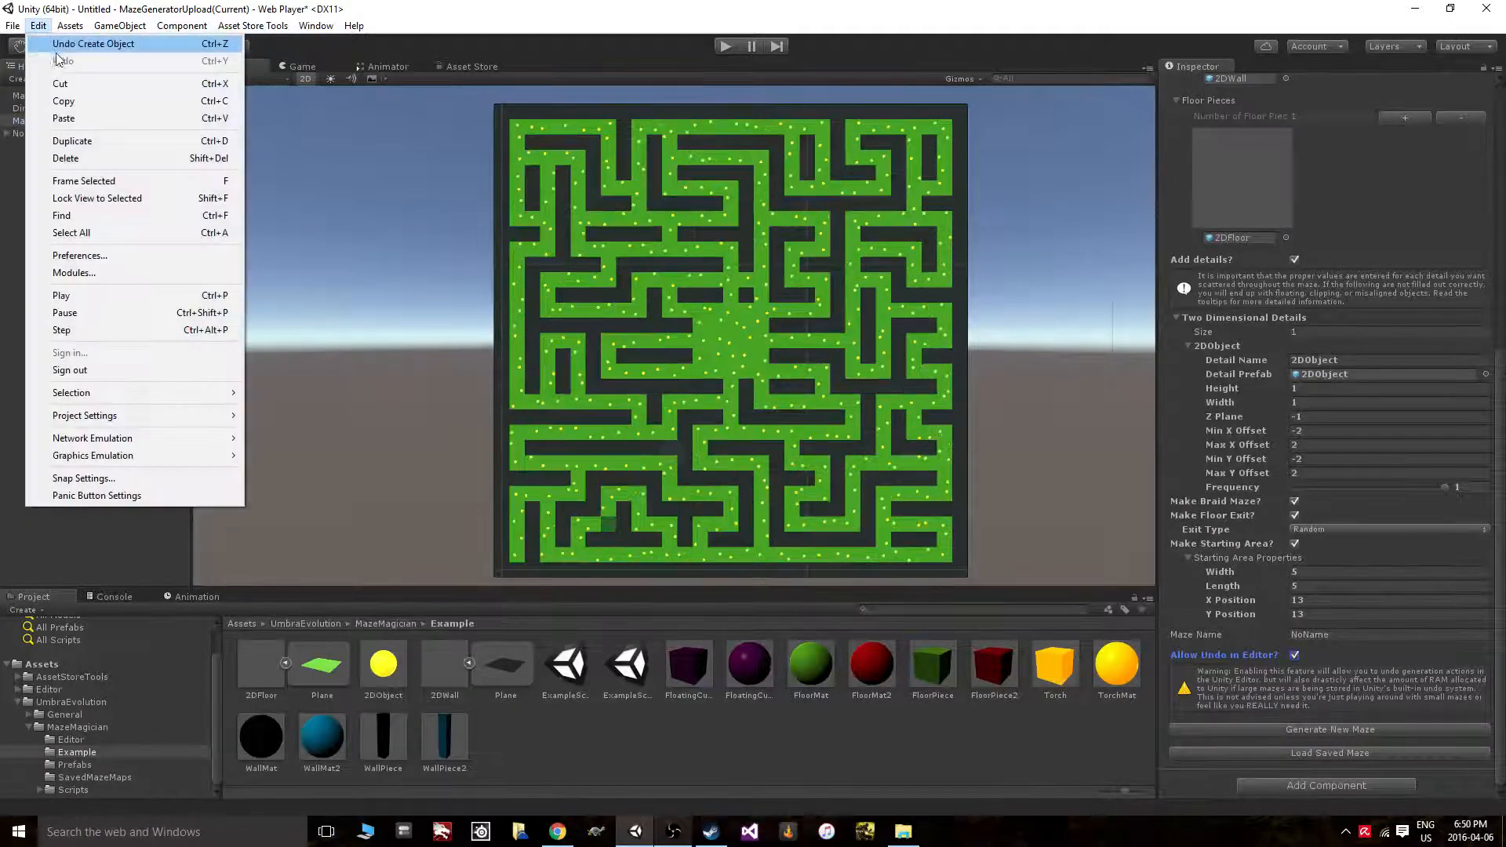
click(934, 21)
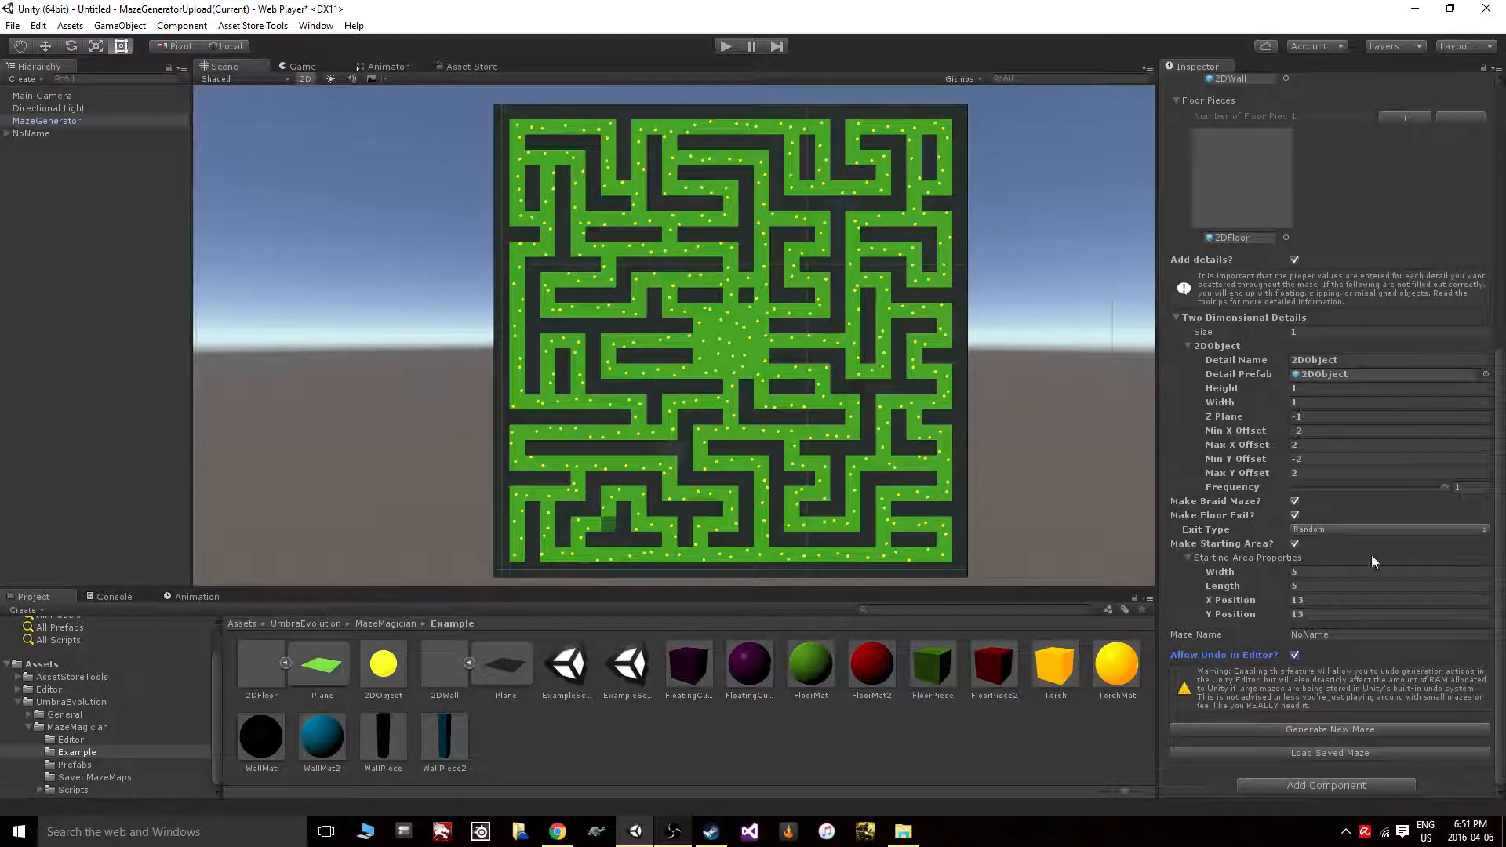
Review the Maze Generator settings and turn off the option to allow undo in the editor
scroll(1389, 552, up, 10)
scroll(1348, 374, up, 2)
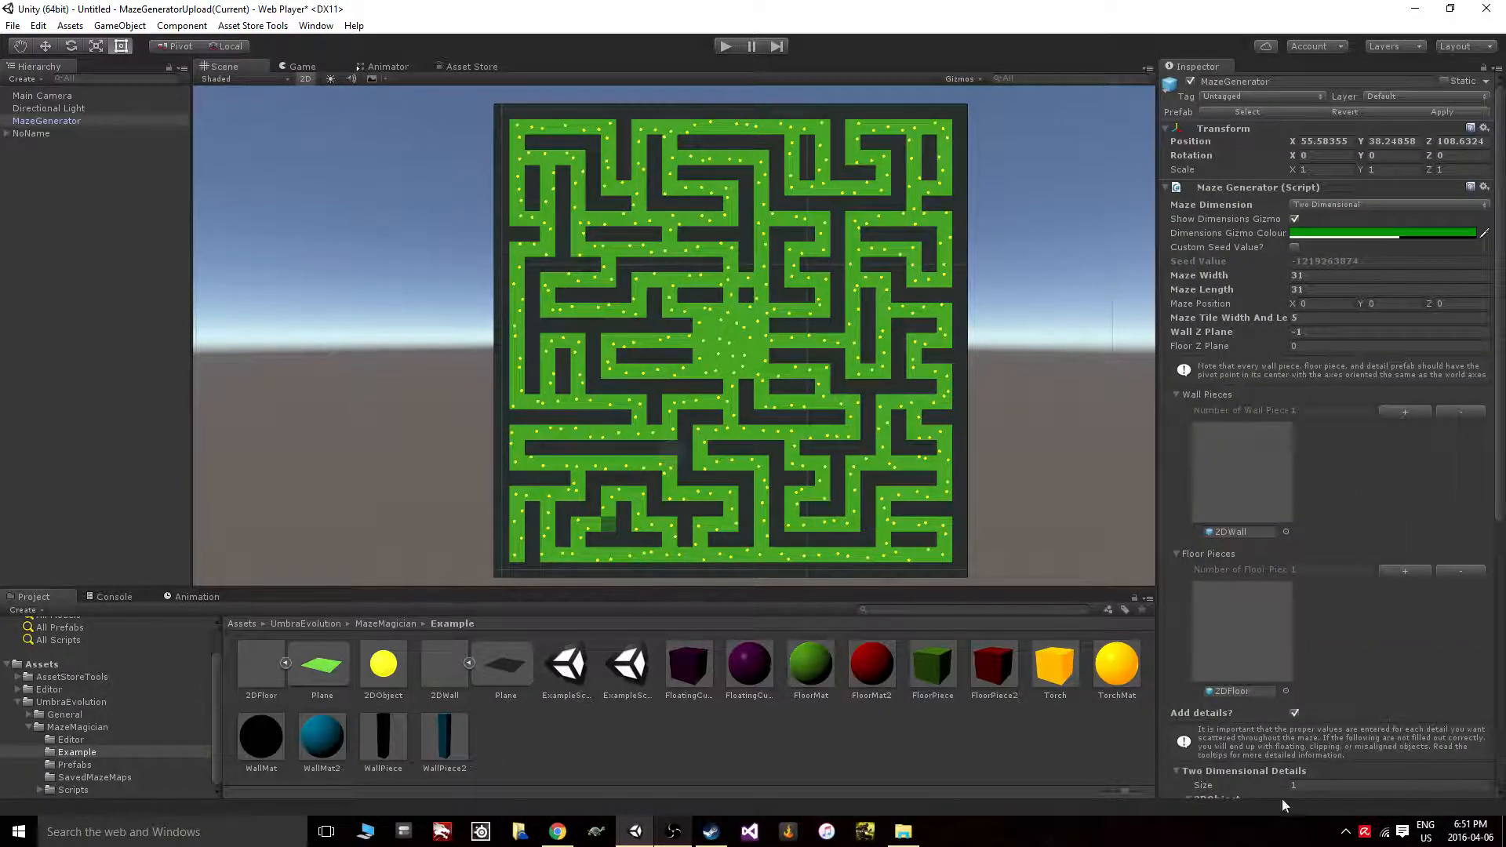
scroll(1326, 737, down, 9)
scroll(1266, 769, down, 3)
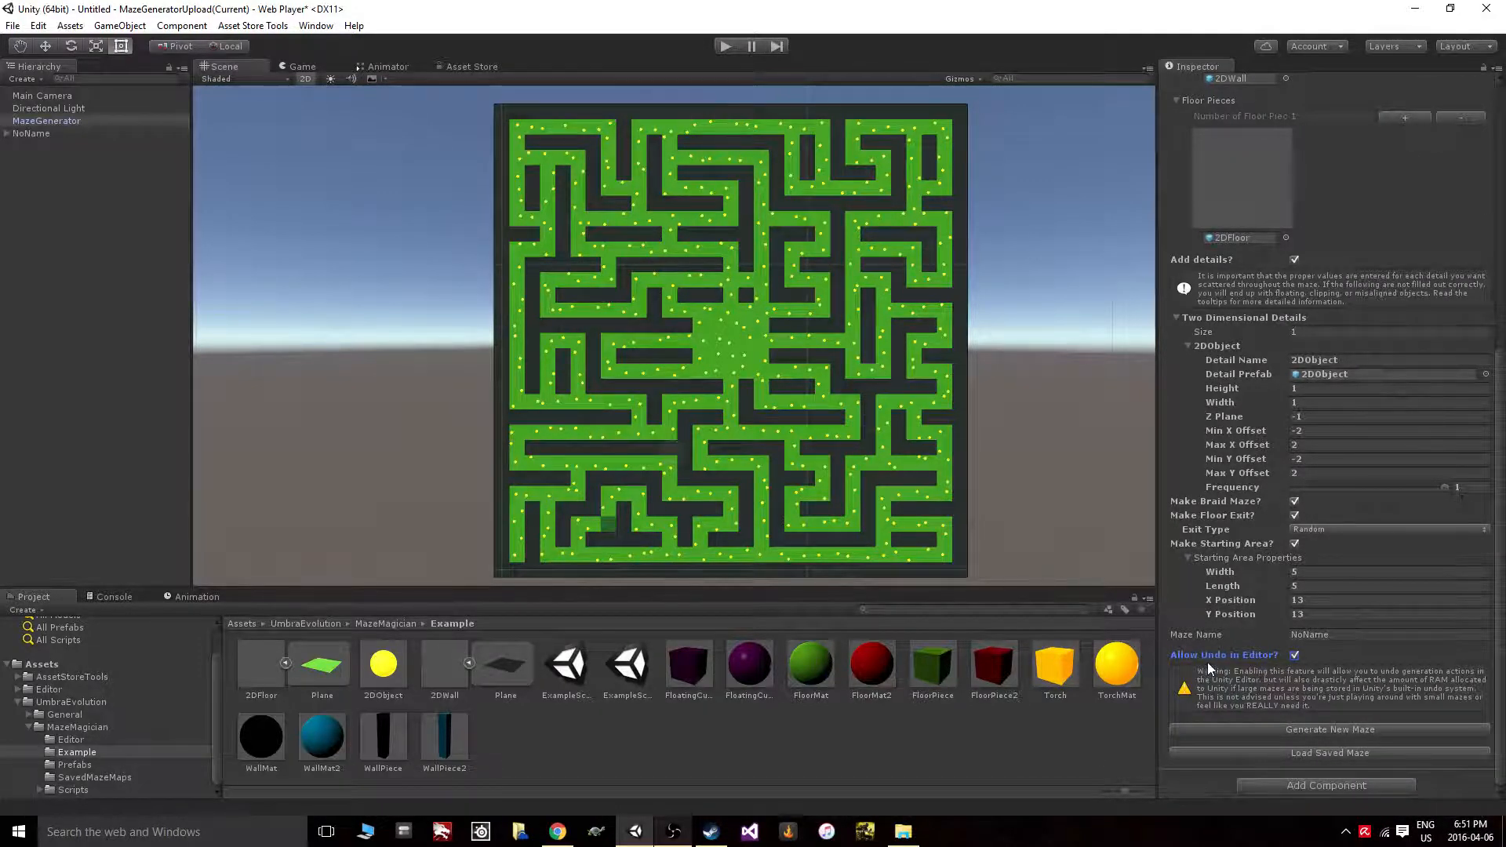
mouse_move(1236, 660)
click(1290, 657)
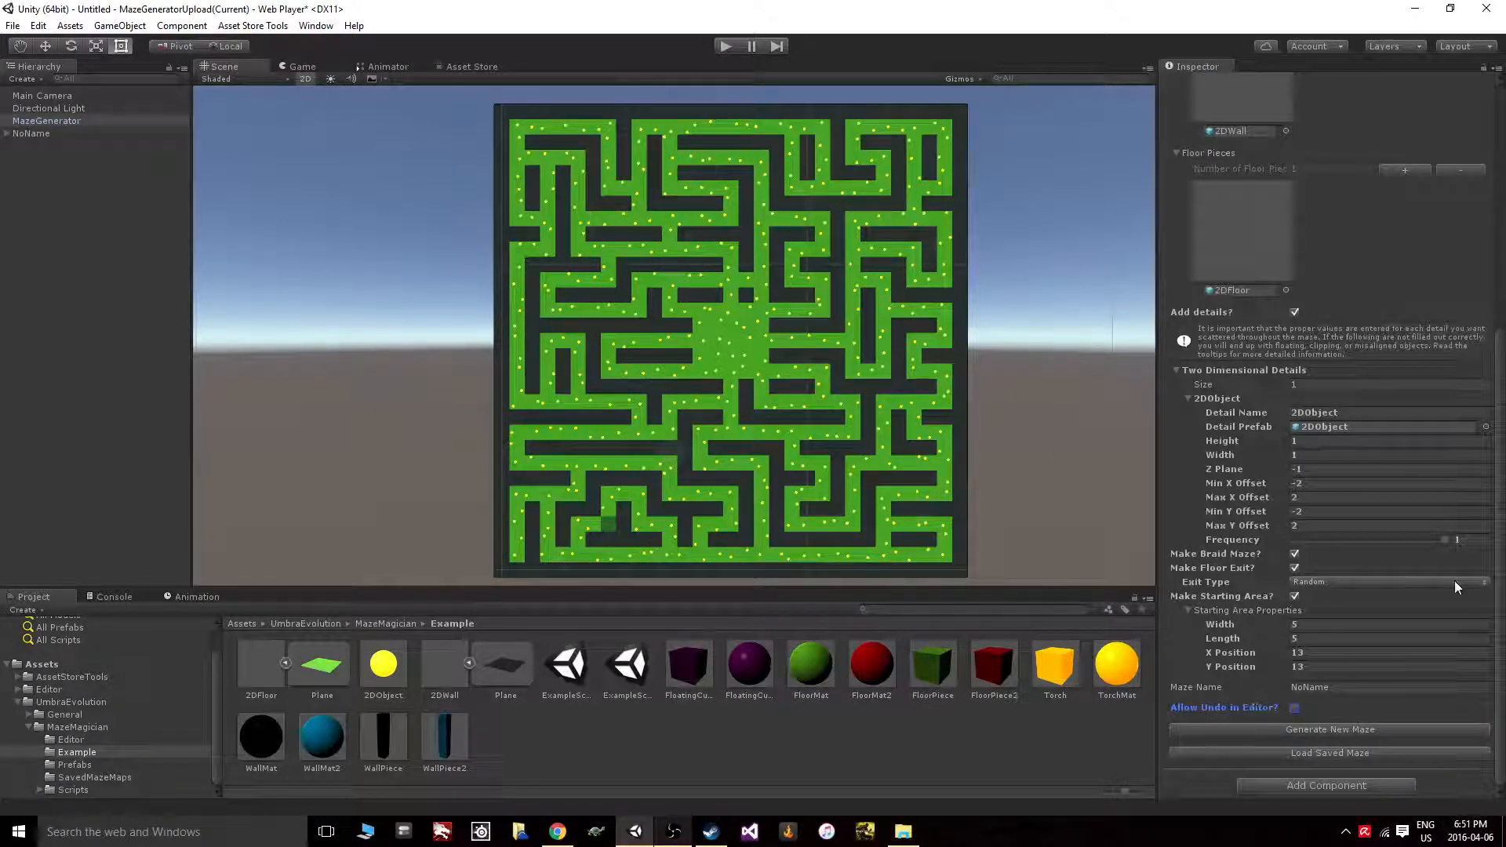
Collapse the Wall Pieces, Floor Pieces, Two Dimensional Details and Starting Area Properties sections of the Maze Generator
scroll(1454, 581, up, 8)
scroll(1235, 442, down, 8)
scroll(1293, 507, up, 5)
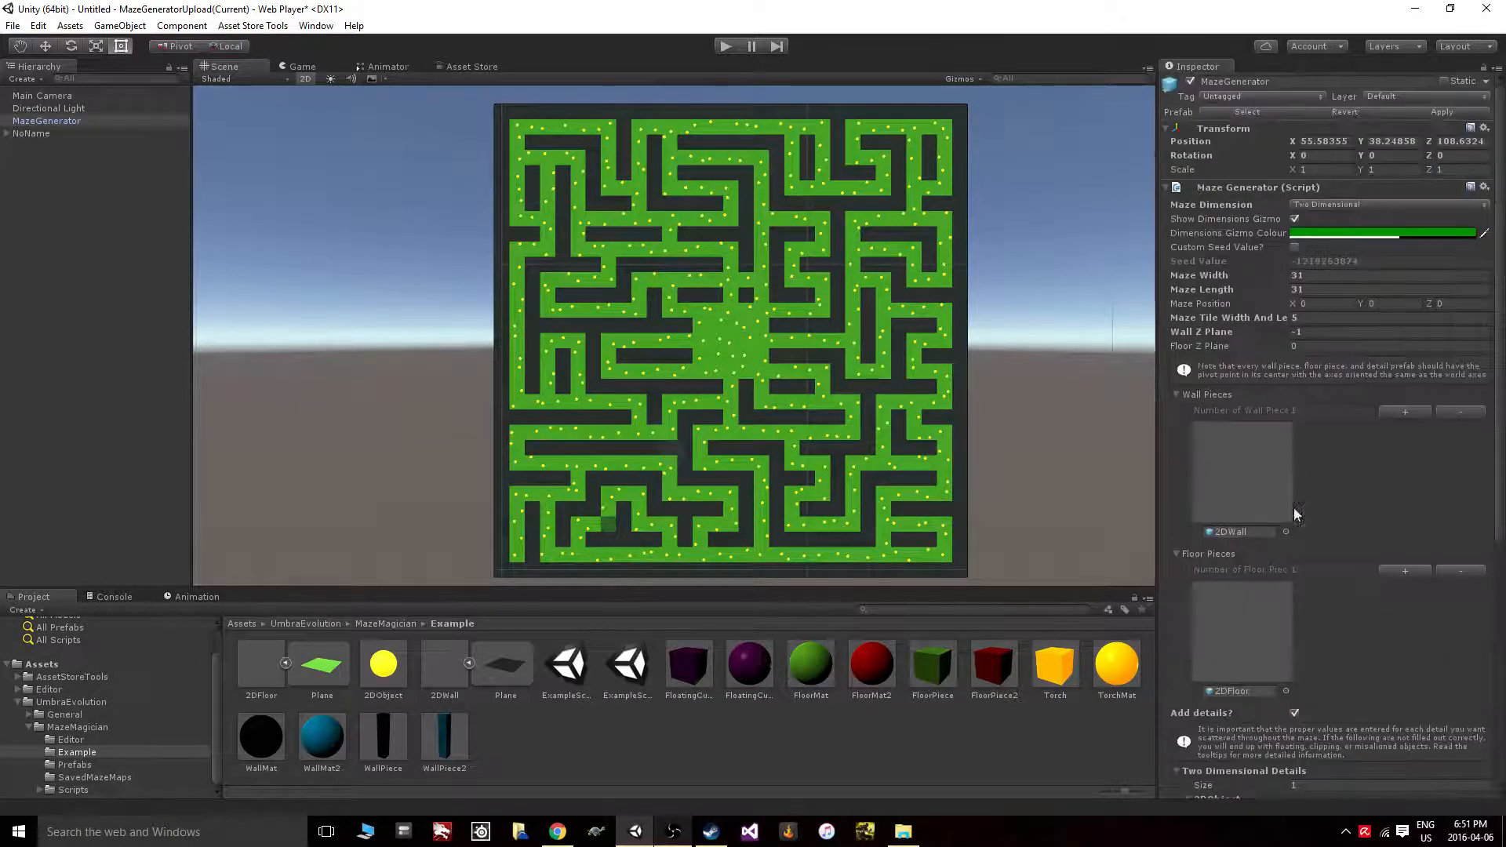
click(1175, 395)
click(1173, 409)
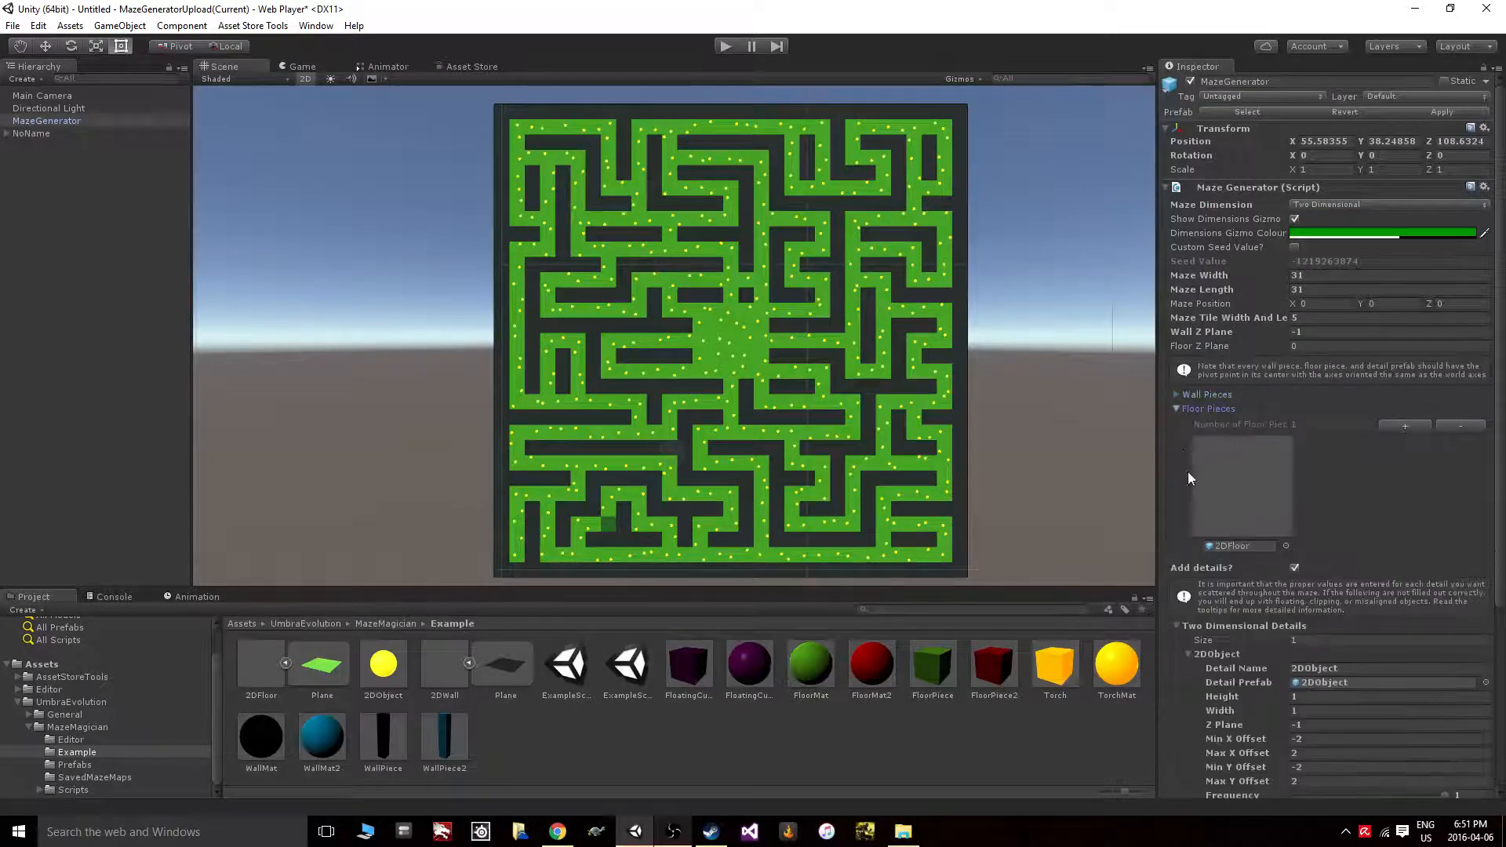
click(1175, 481)
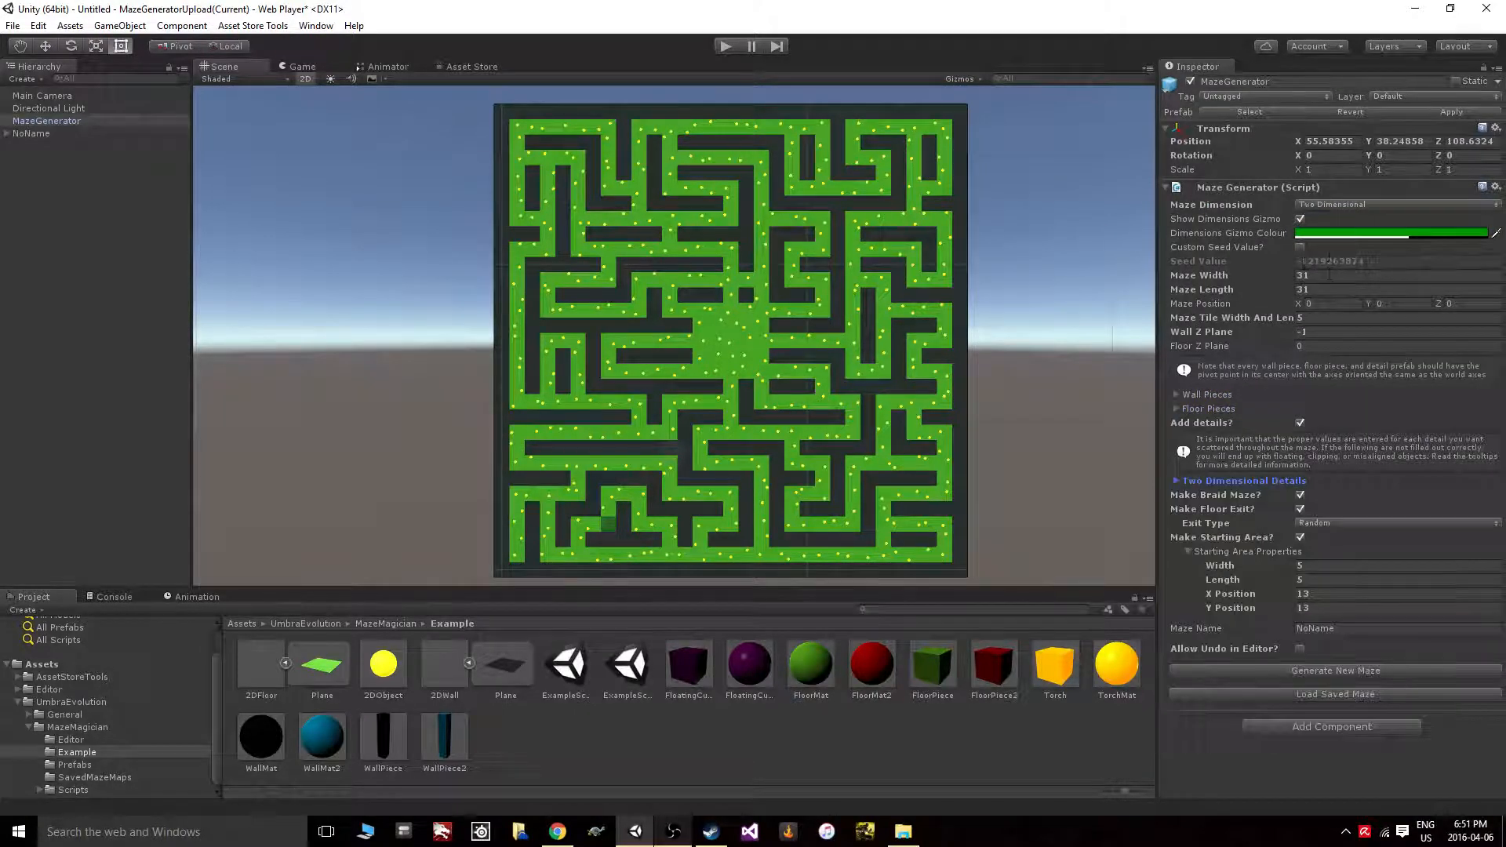
click(1186, 550)
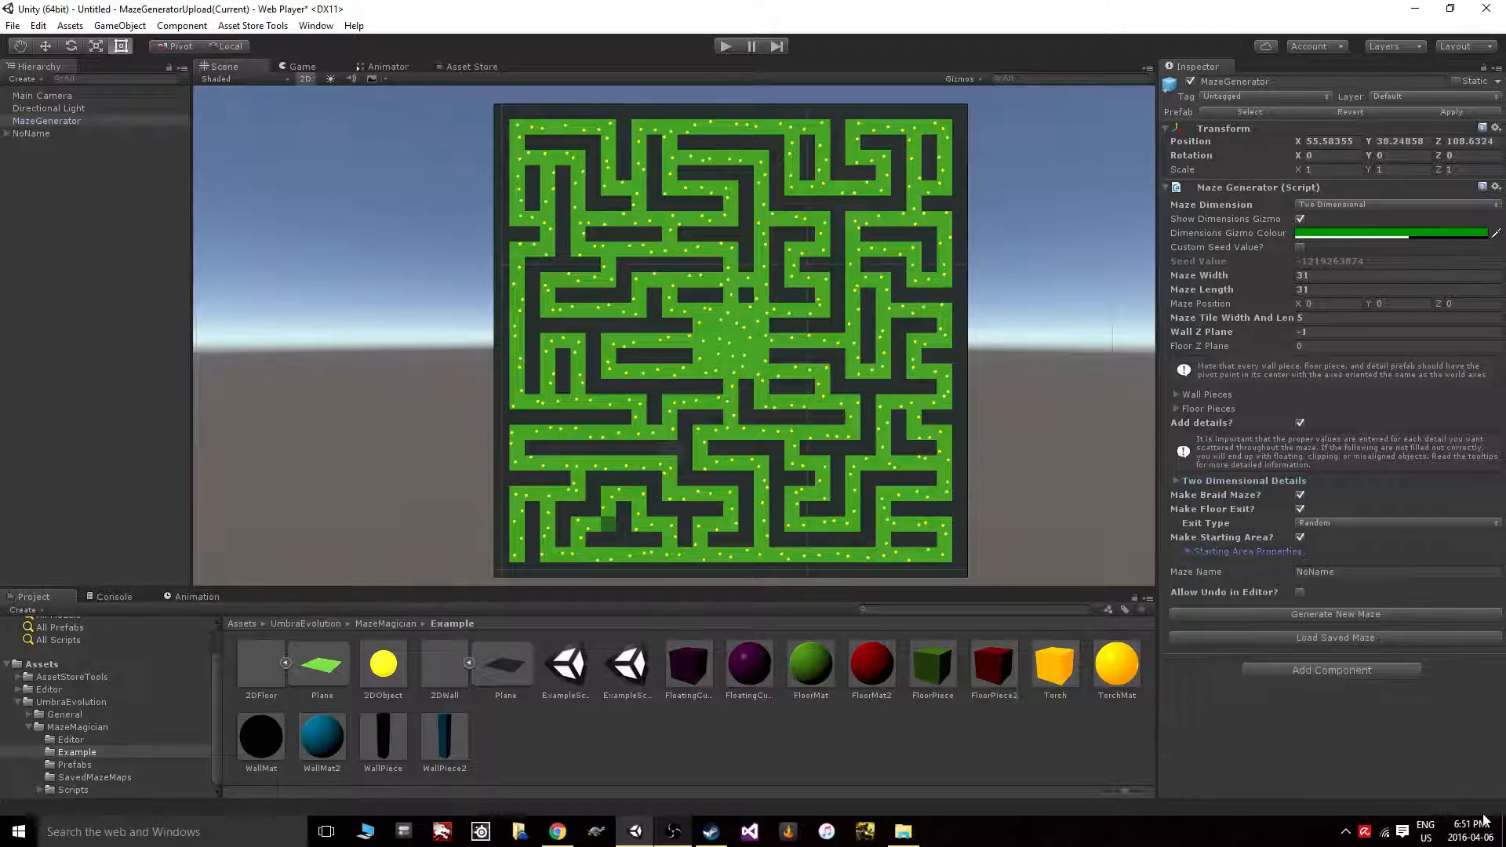
Generate six new mazes in succession with undo disabled and random seeds
click(1329, 616)
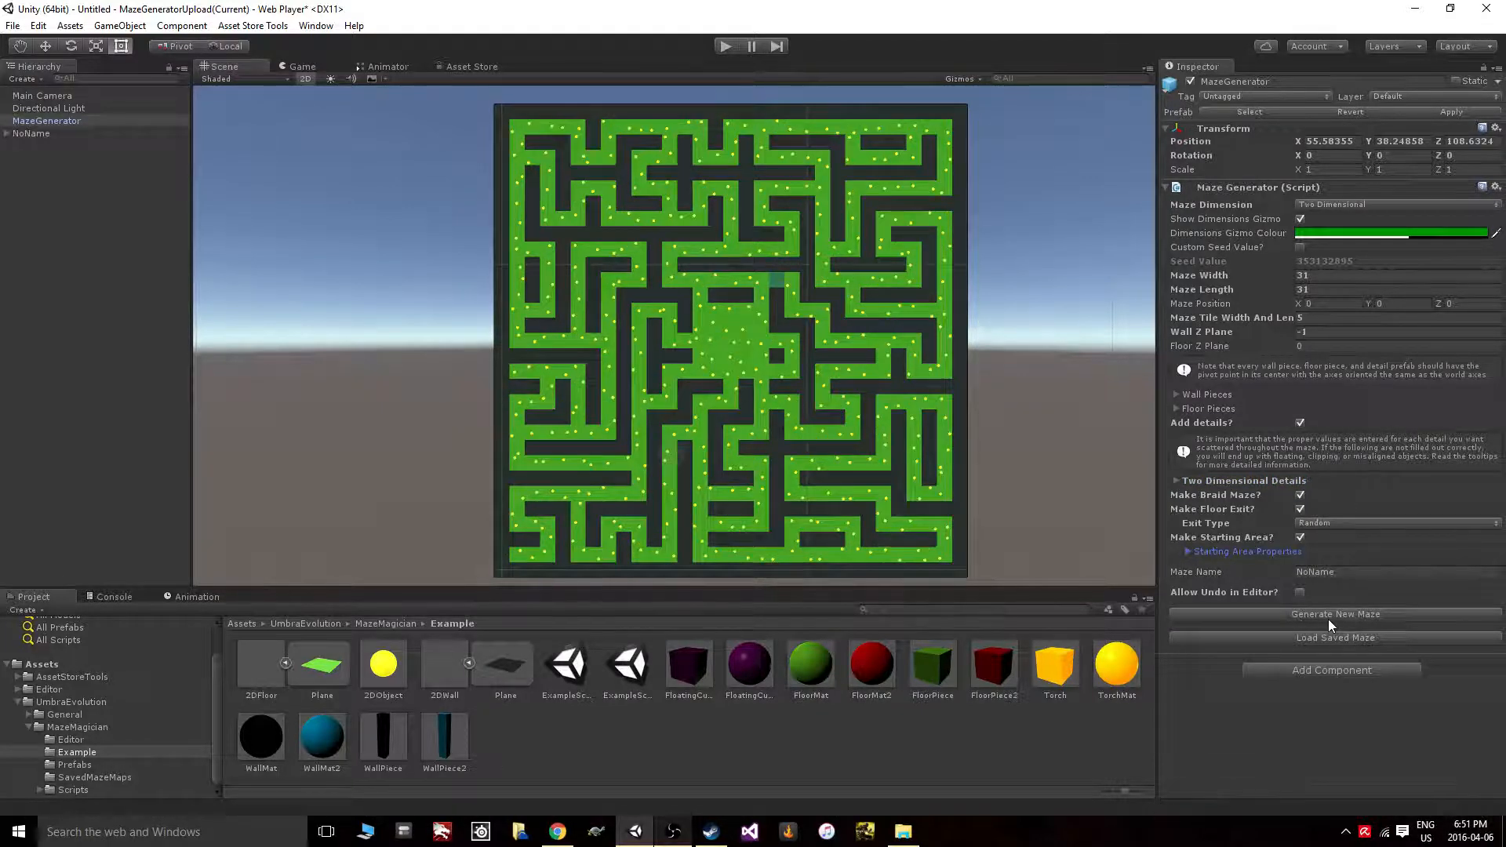
click(1328, 619)
click(1326, 620)
click(1326, 620)
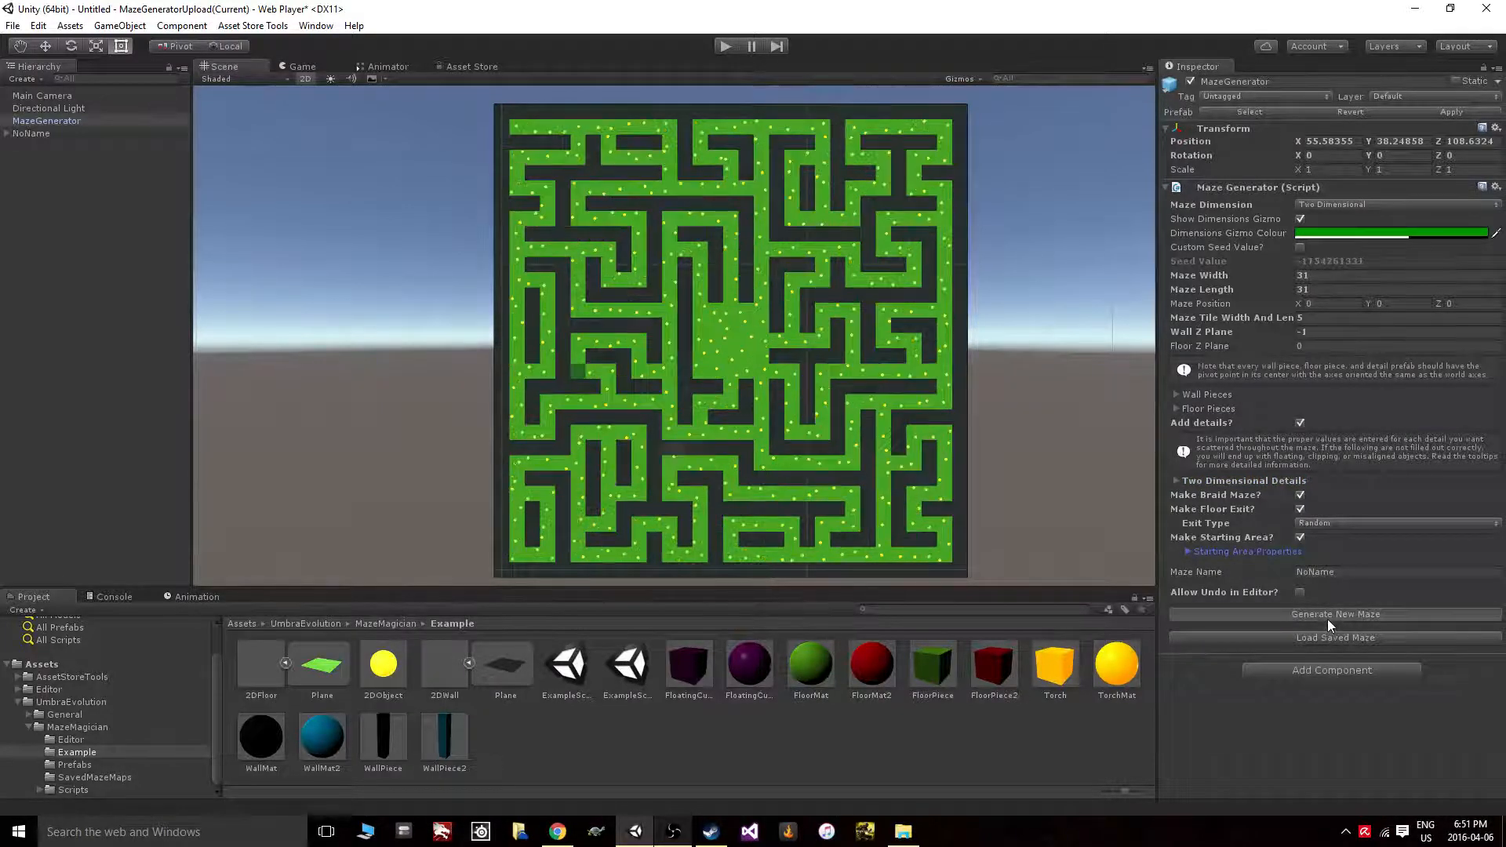
click(1329, 620)
click(1341, 615)
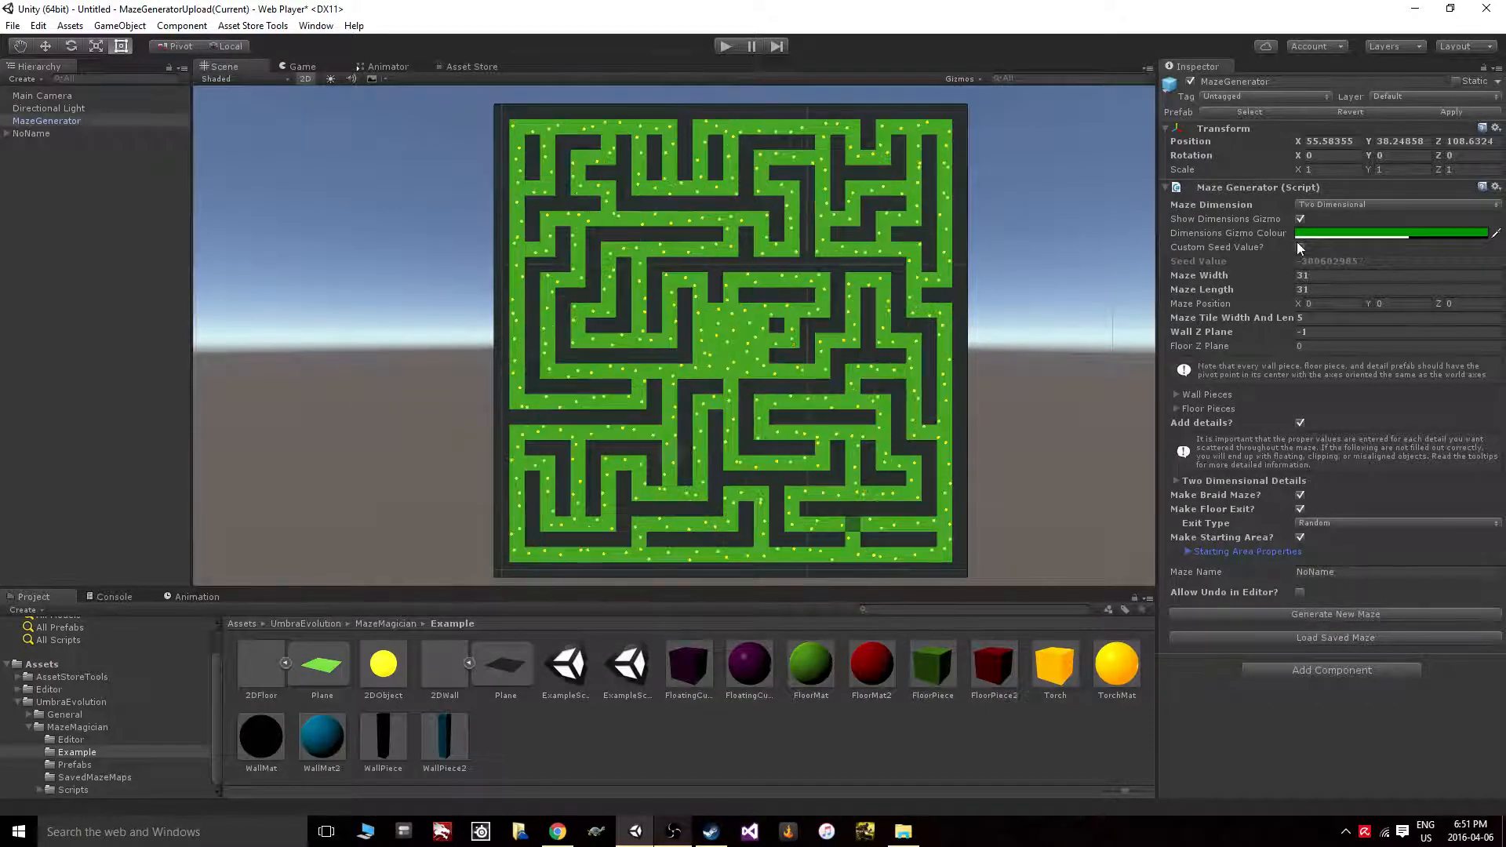
Enable a custom seed value of 13 and generate a new maze from it
click(1298, 246)
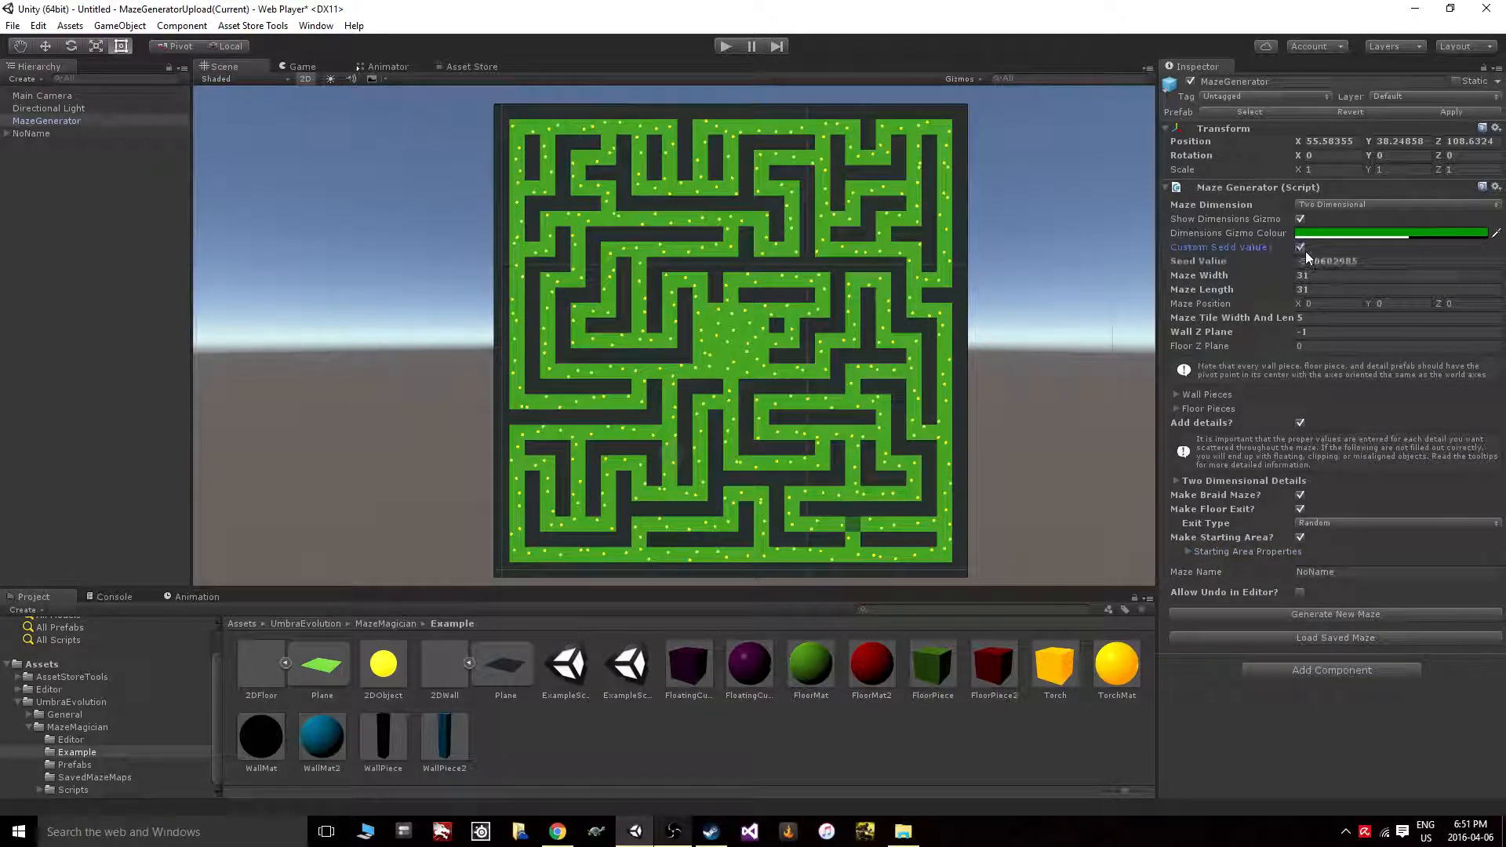
click(1384, 263)
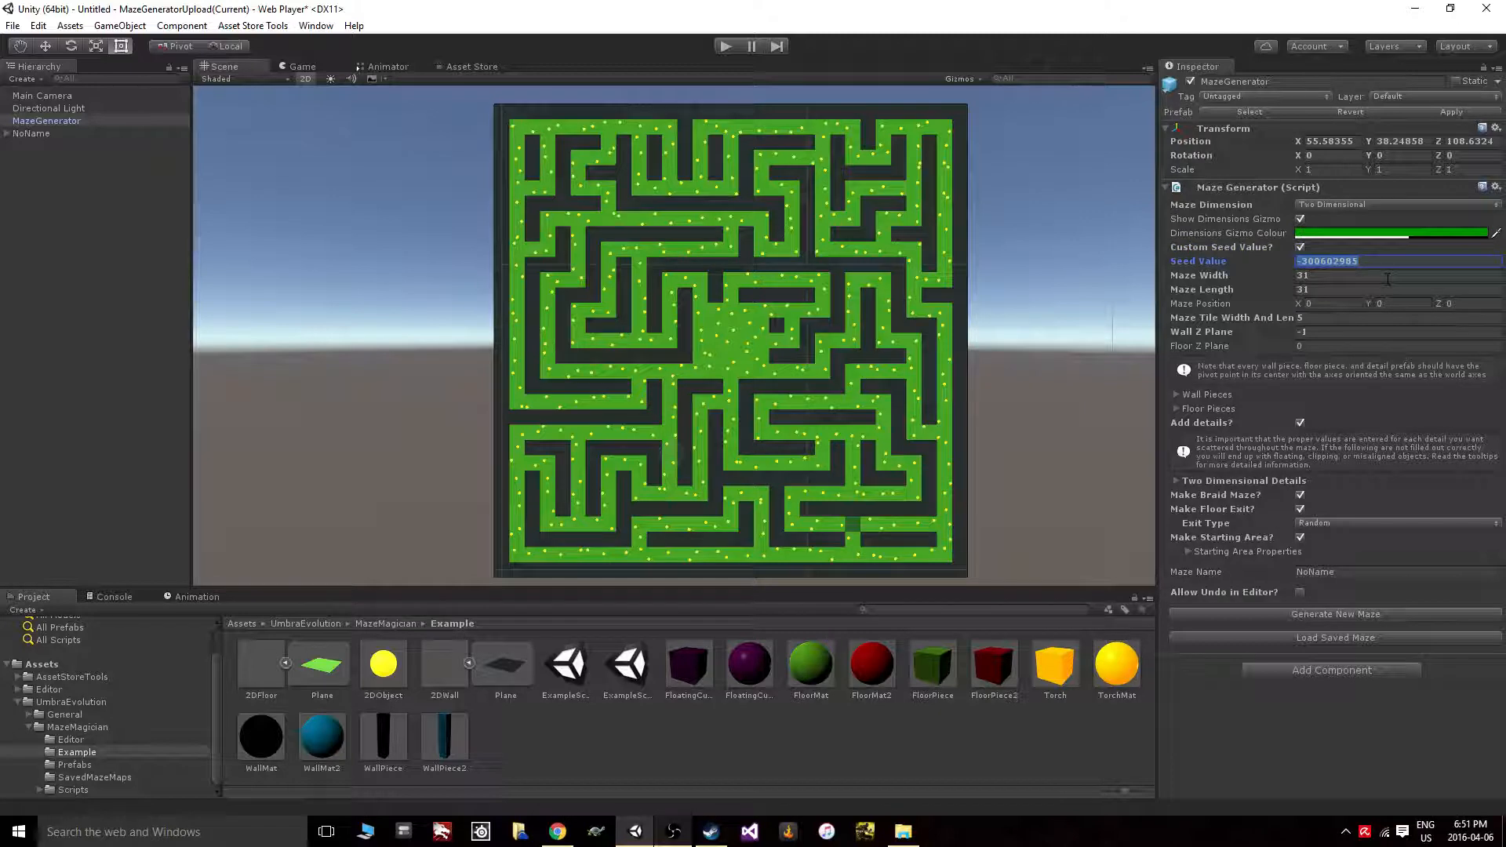
text(13)
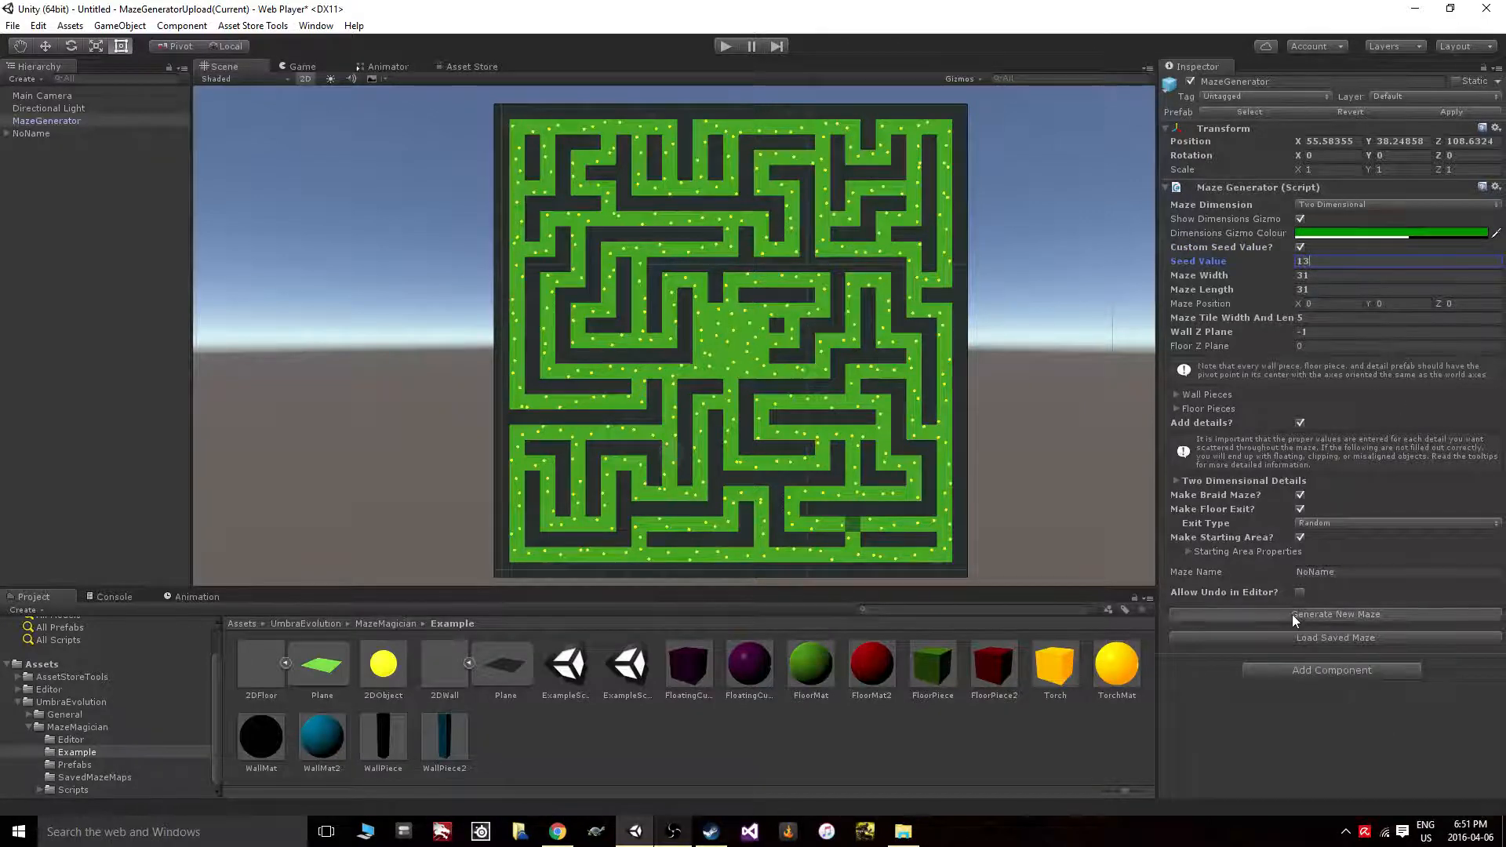
click(1291, 614)
scroll(798, 388, up, 10)
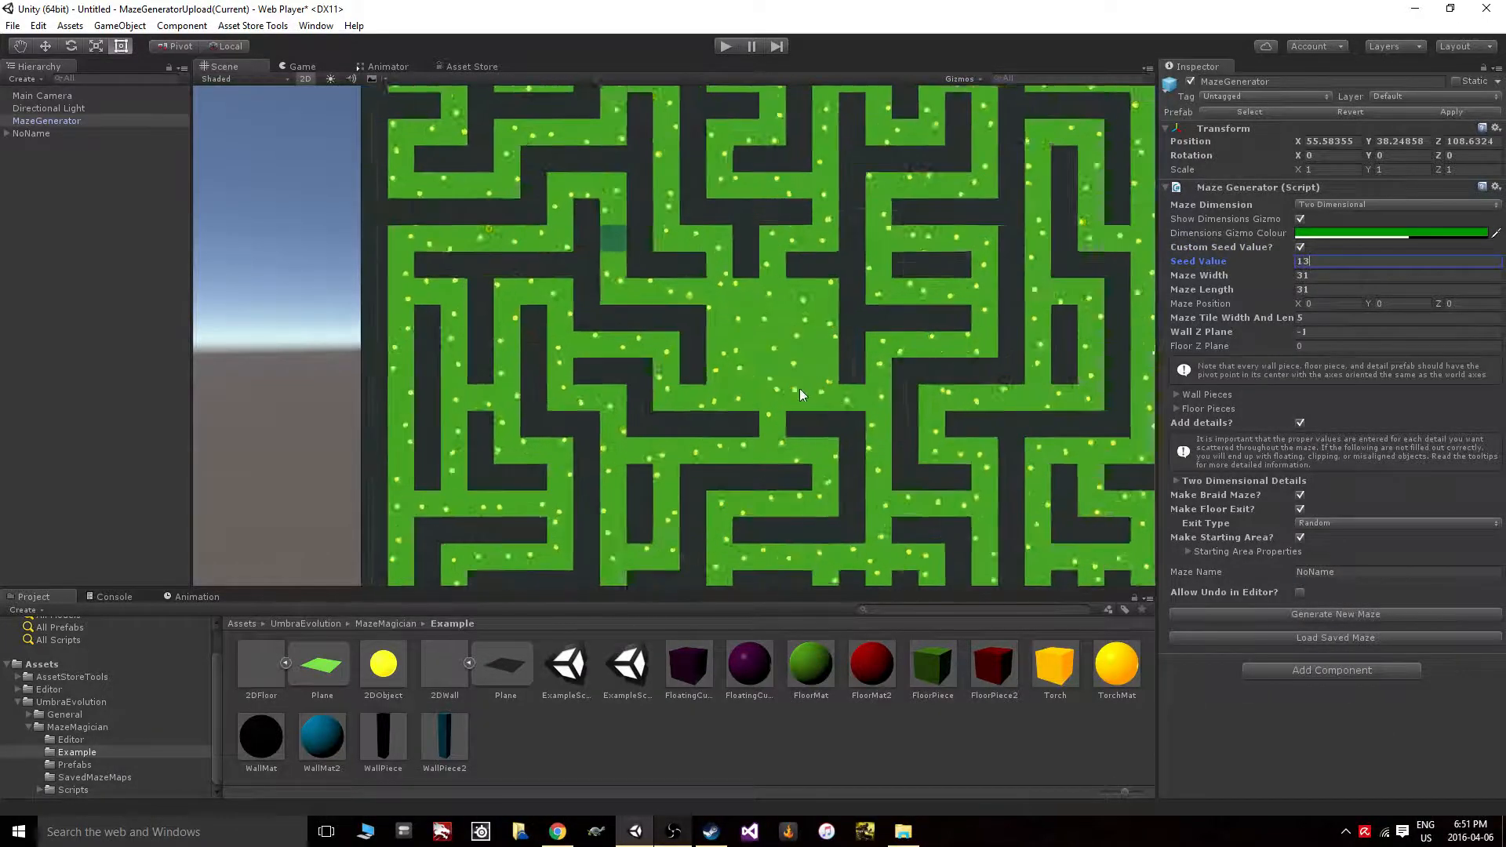
middle_drag(904, 329, 767, 399)
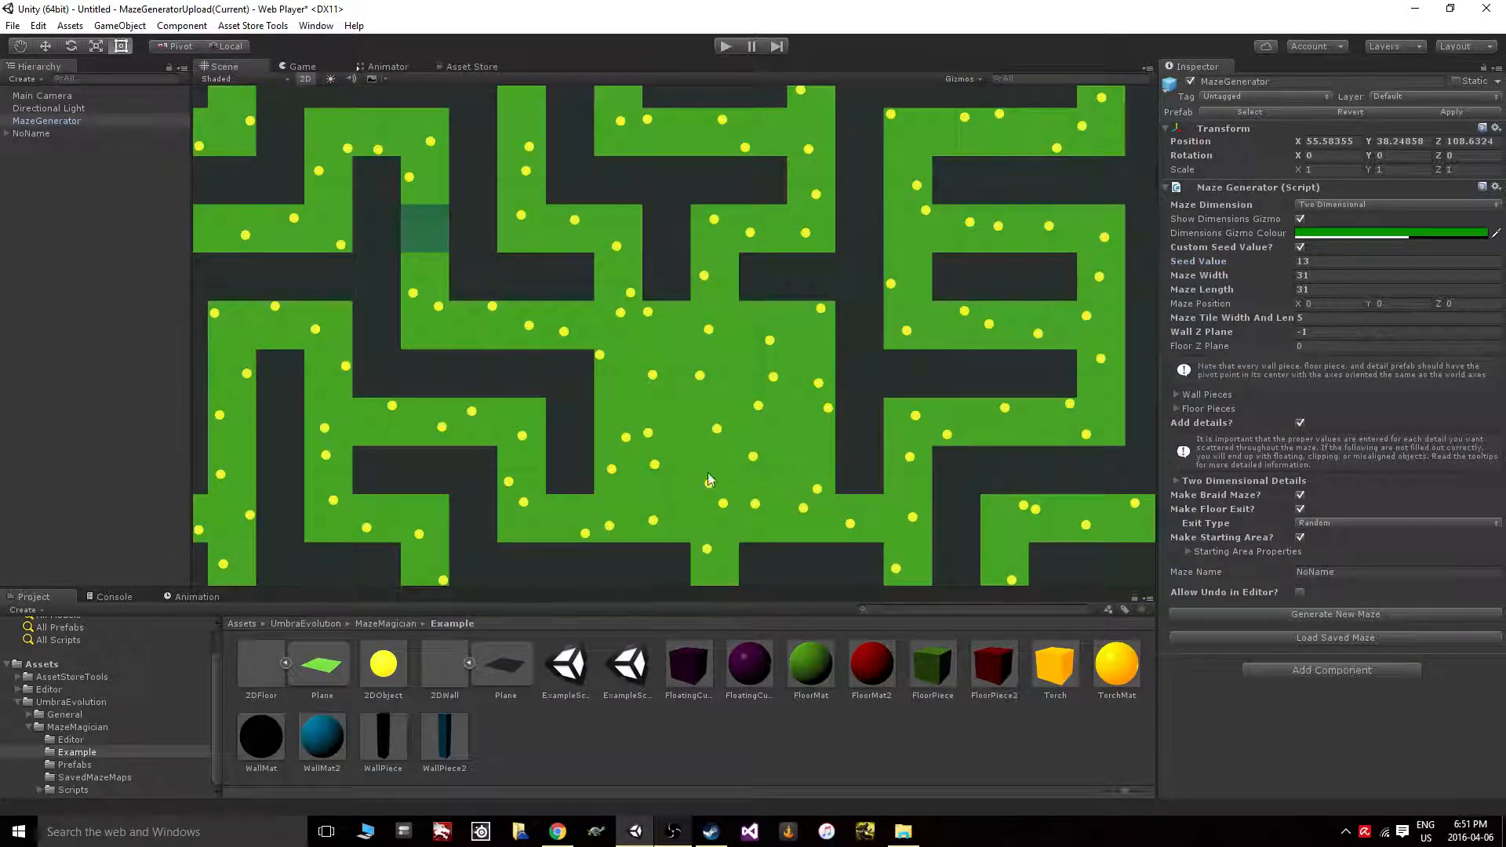
Examine the starting area and the full layout of the maze generated from the custom seed
middle_drag(551, 289, 712, 368)
scroll(769, 386, down, 6)
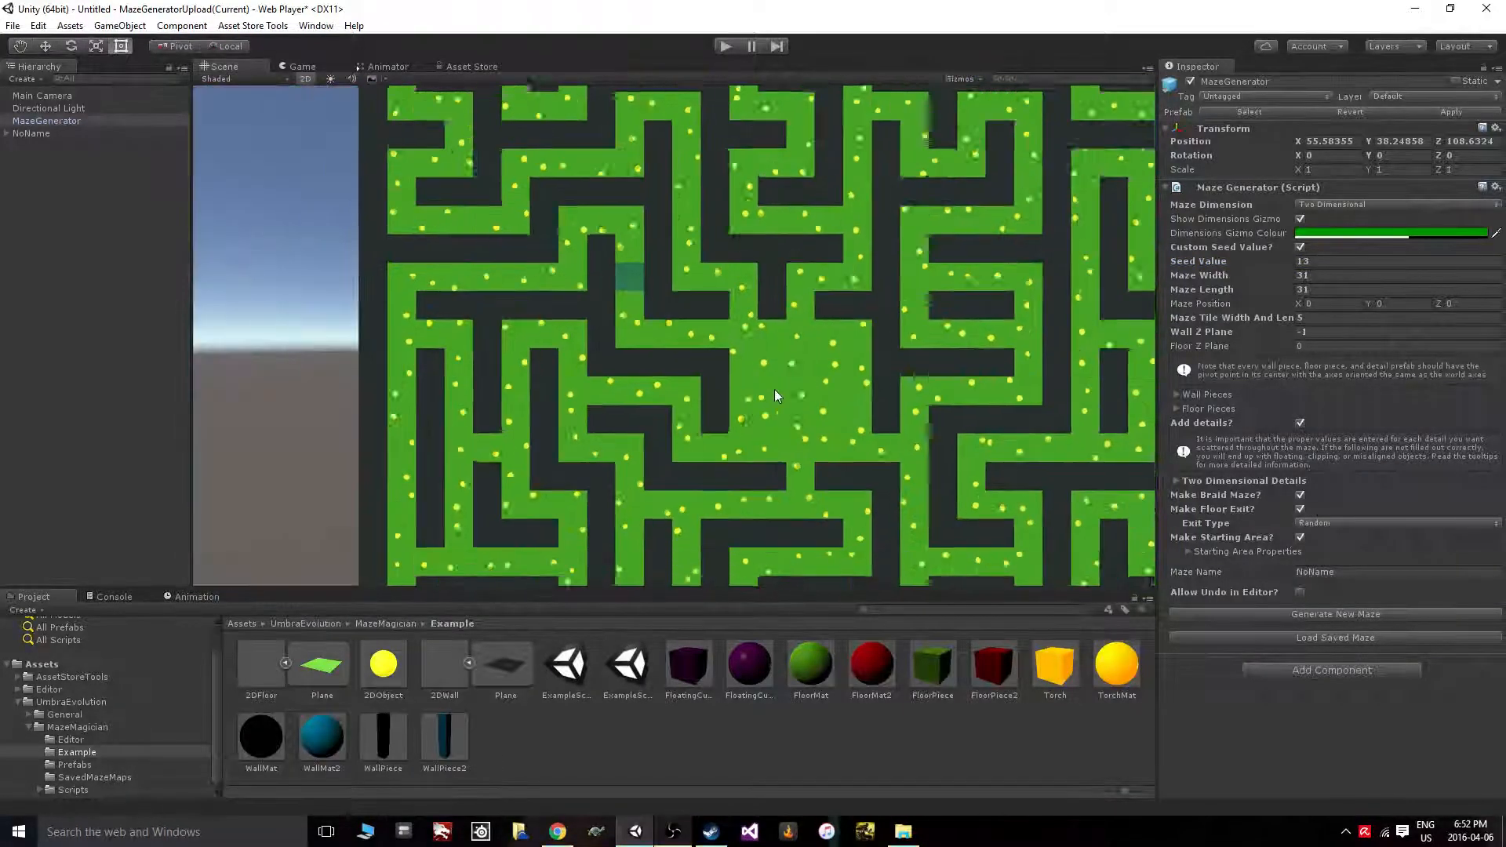
middle_drag(823, 373, 764, 350)
scroll(661, 389, down, 4)
scroll(820, 320, down, 1)
scroll(764, 350, down, 1)
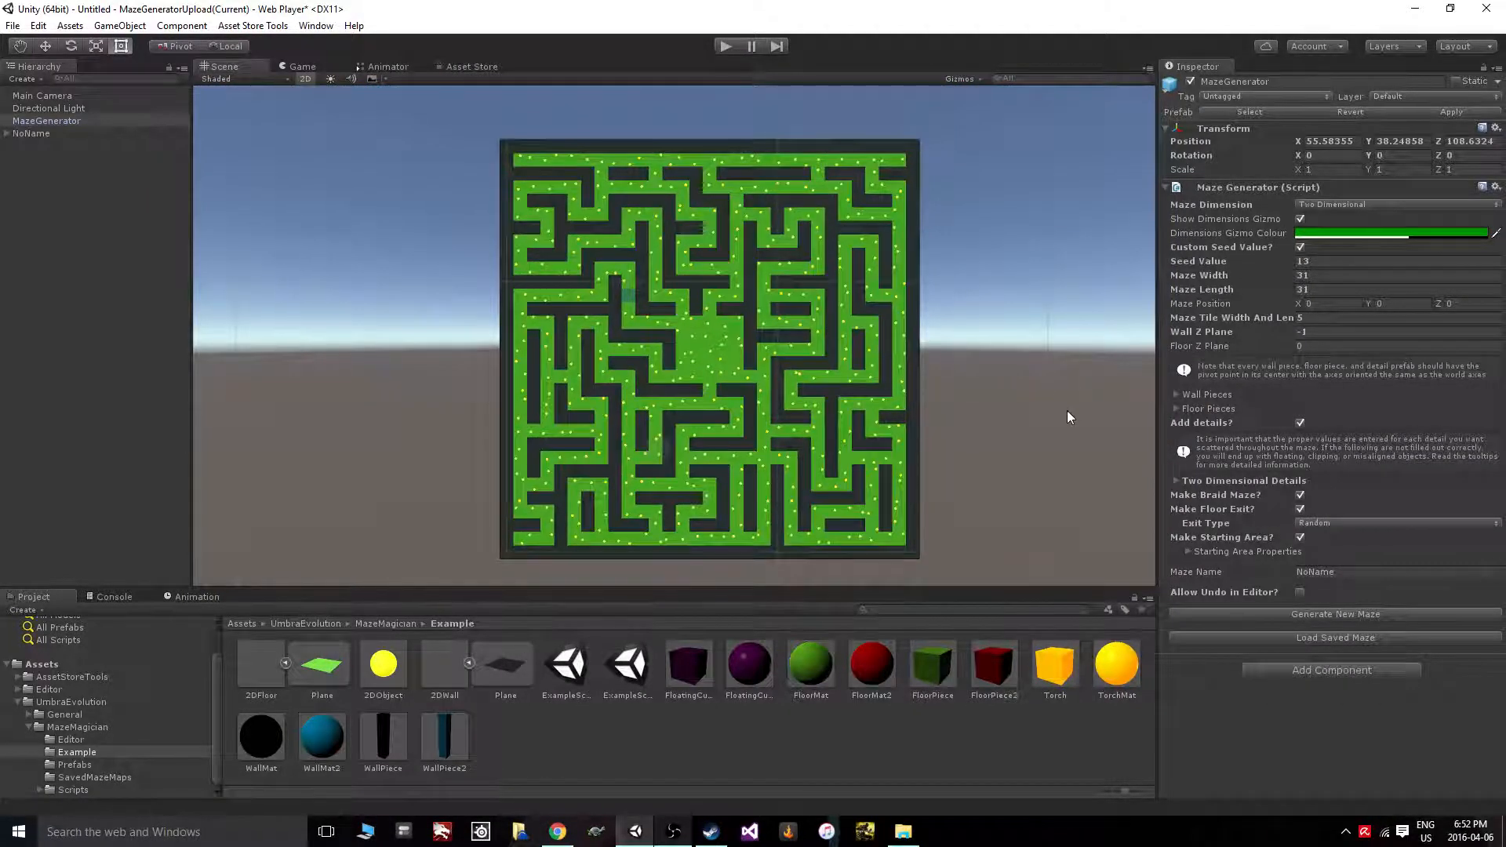
Open the save dialog for the NoName maze and dismiss it without saving
click(49, 134)
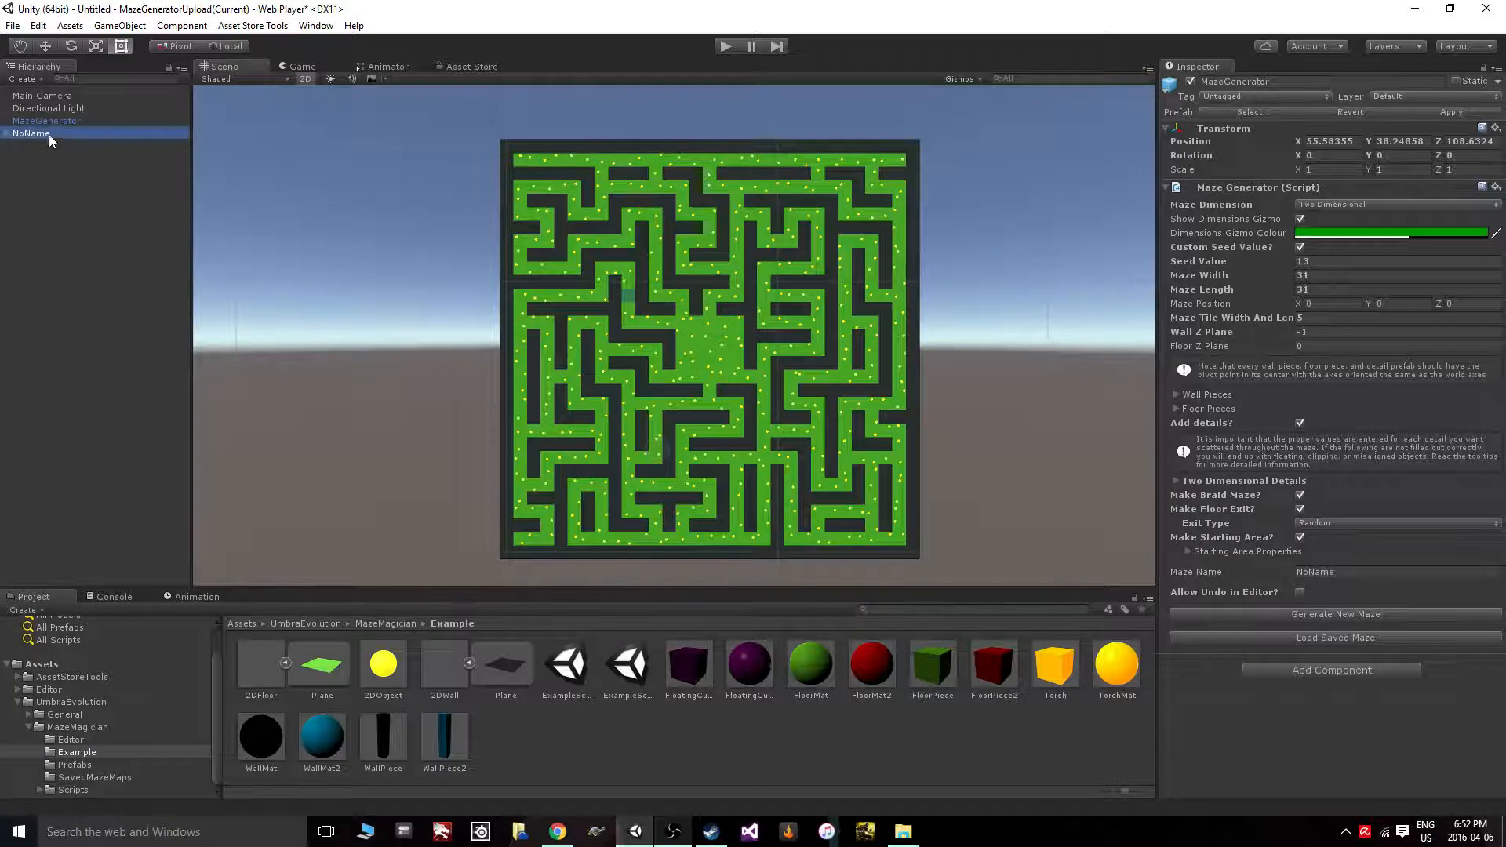
click(1313, 192)
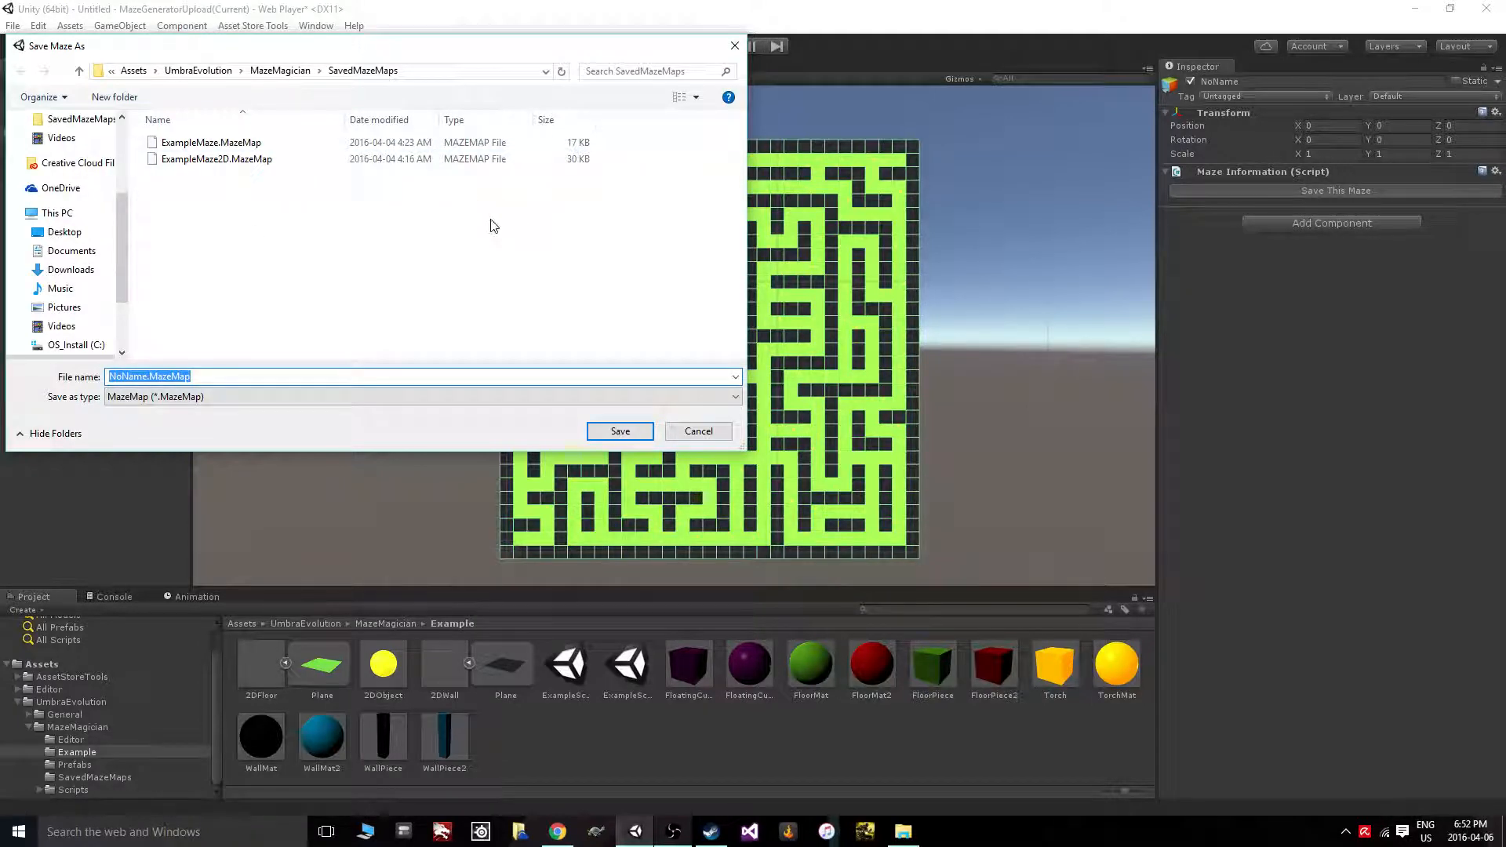
click(734, 46)
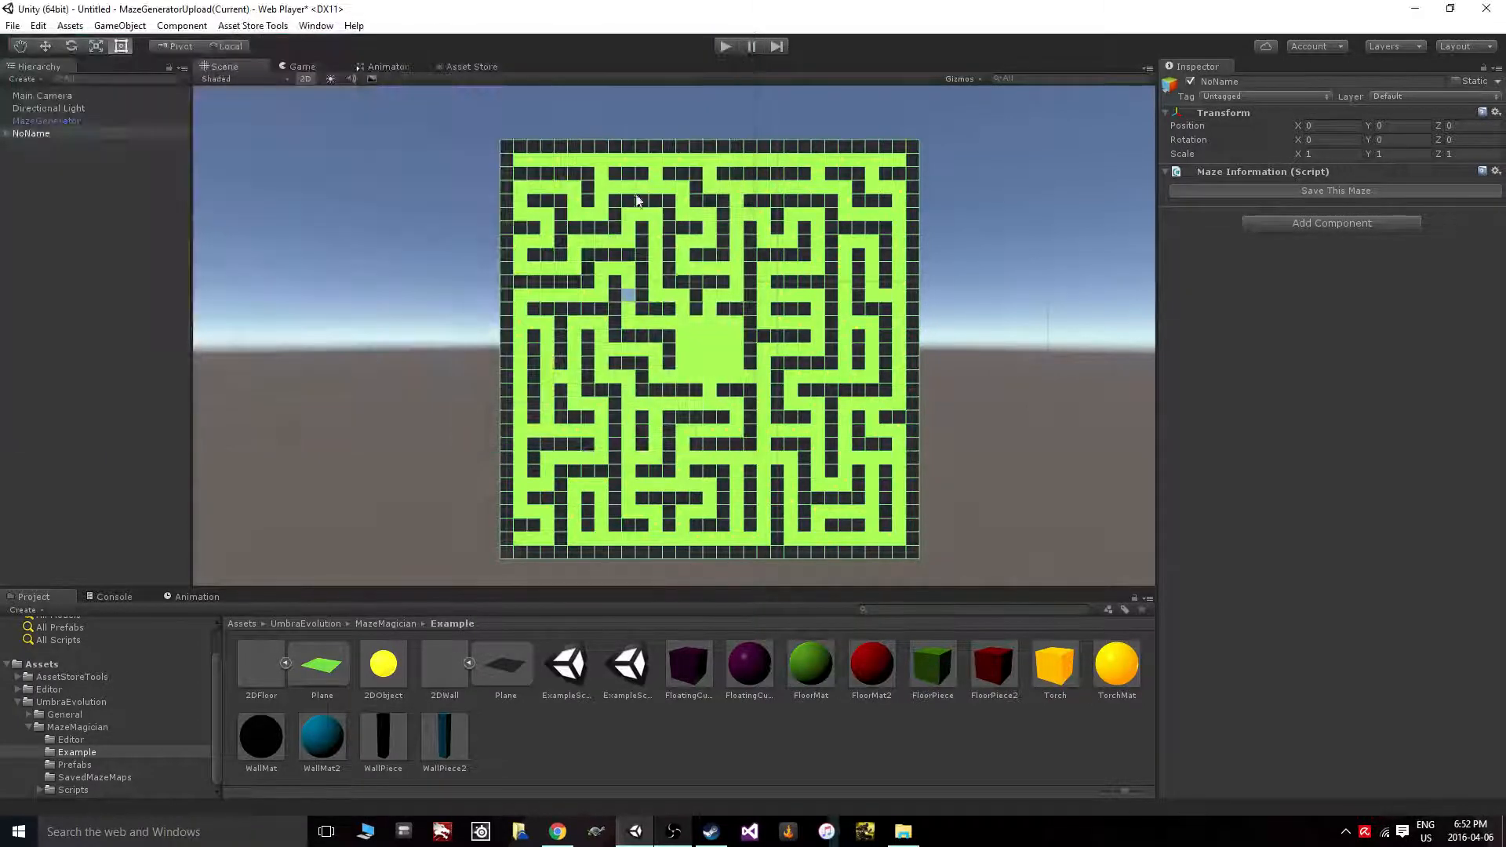
Review the Maze Generator's Seed Value, Two Dimensional Details and Wall Pieces settings, leaving both sections collapsed
click(50, 121)
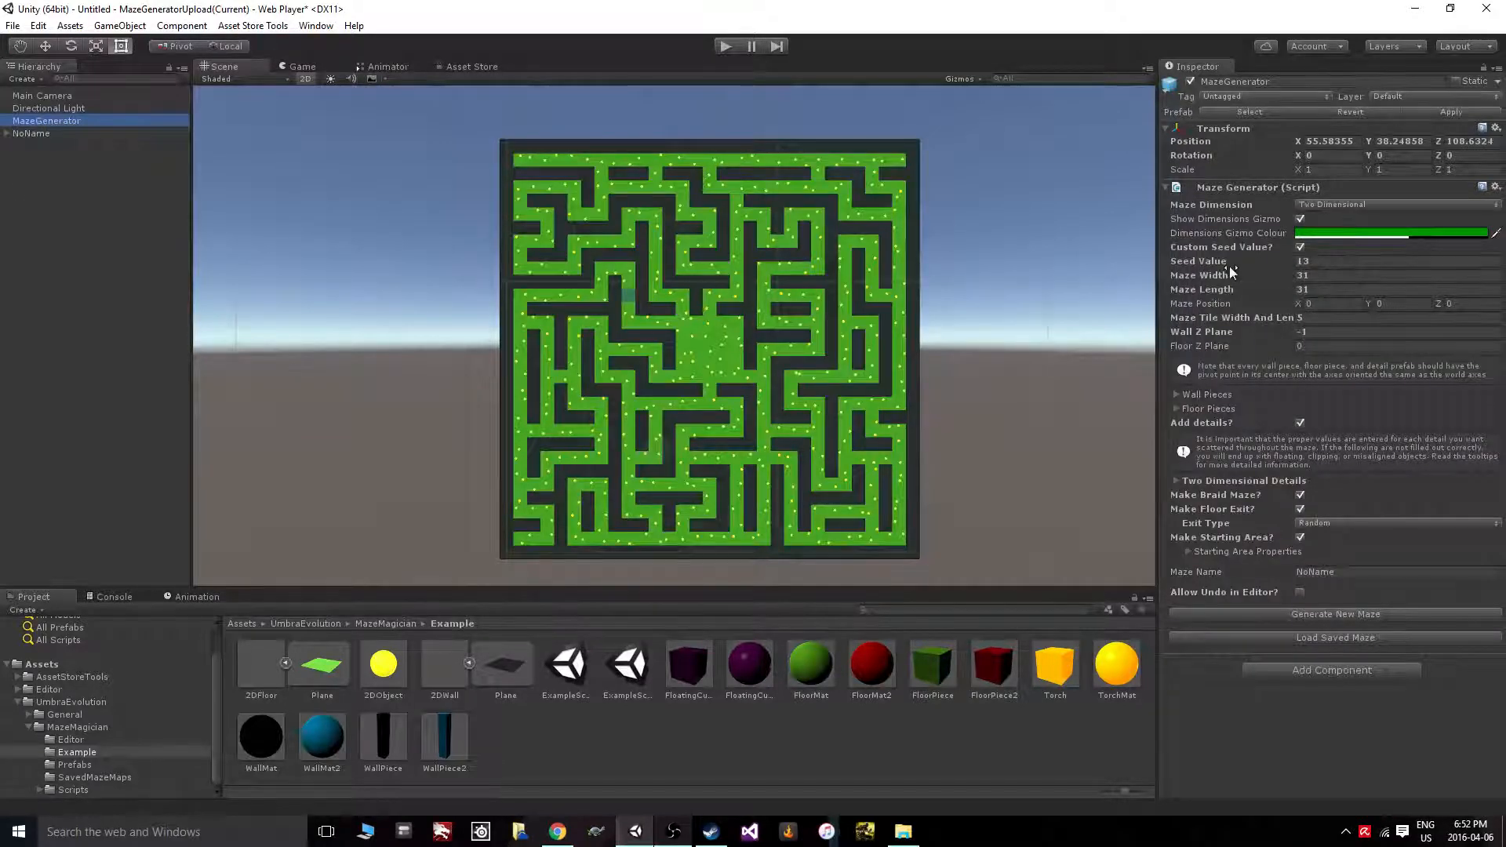
click(1314, 261)
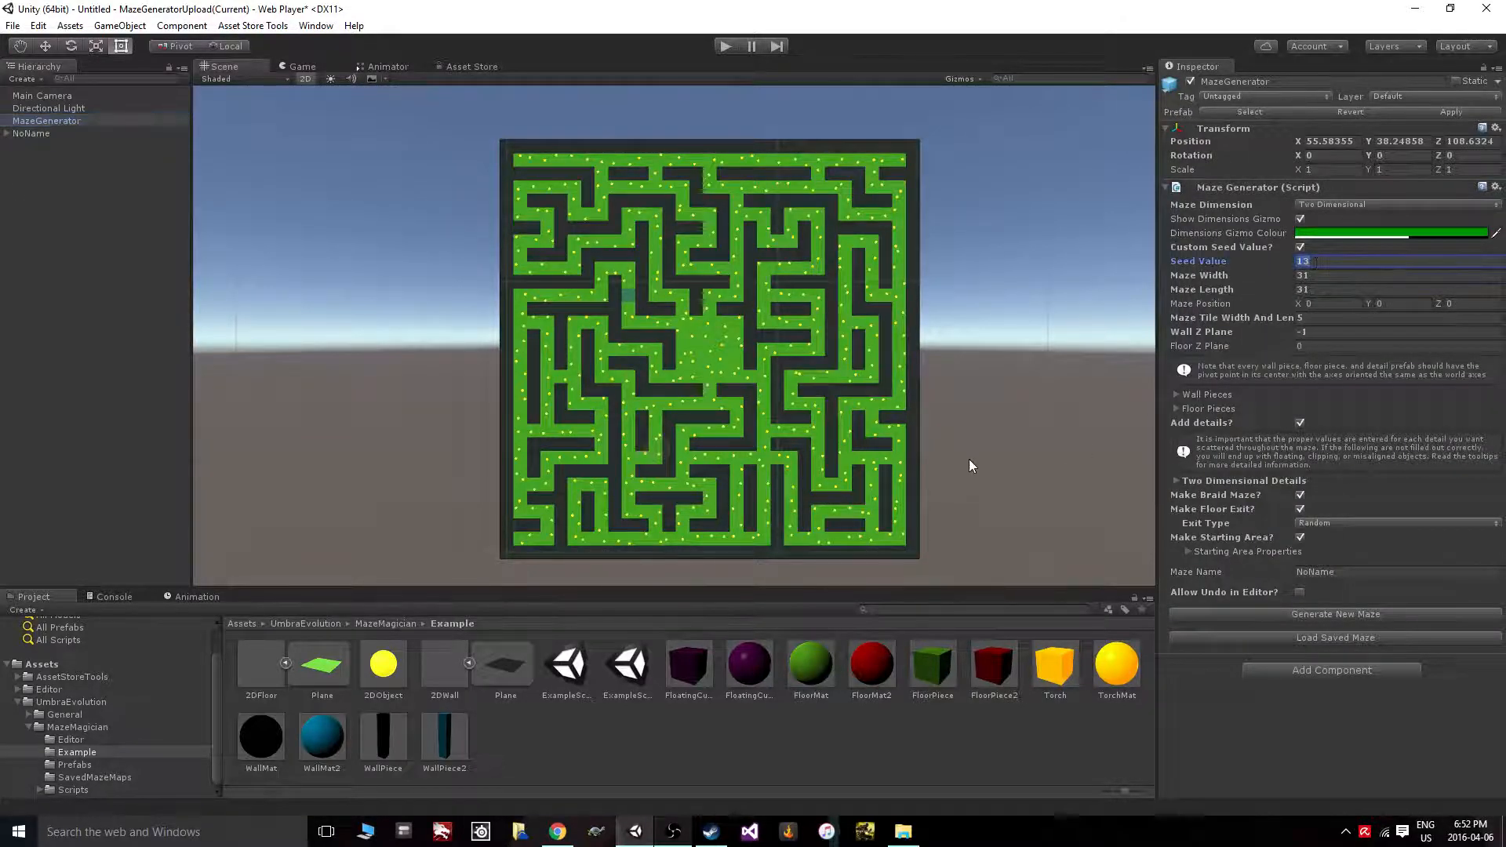
click(1176, 481)
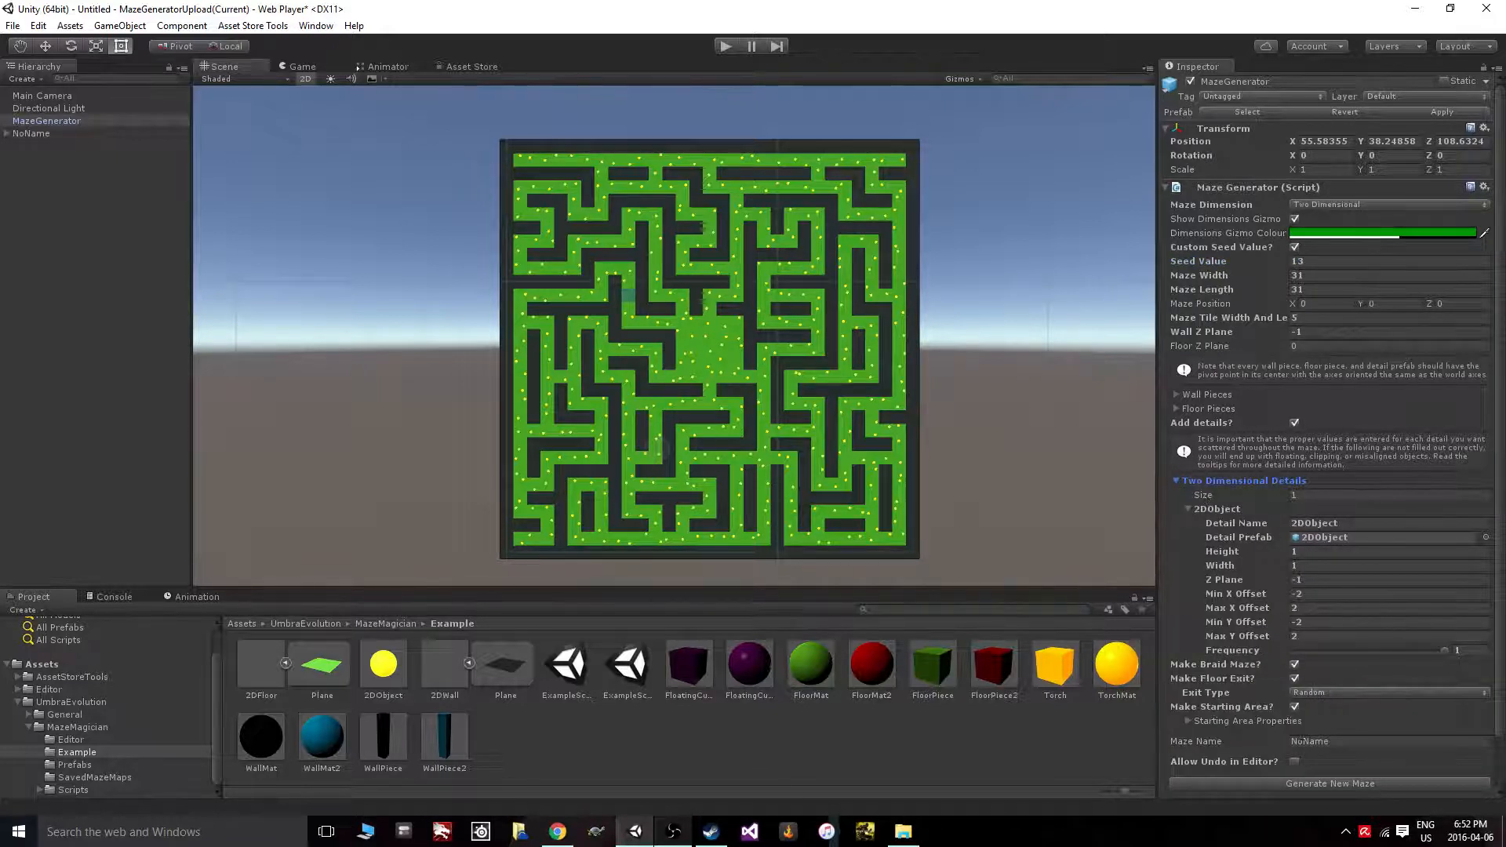
click(1180, 481)
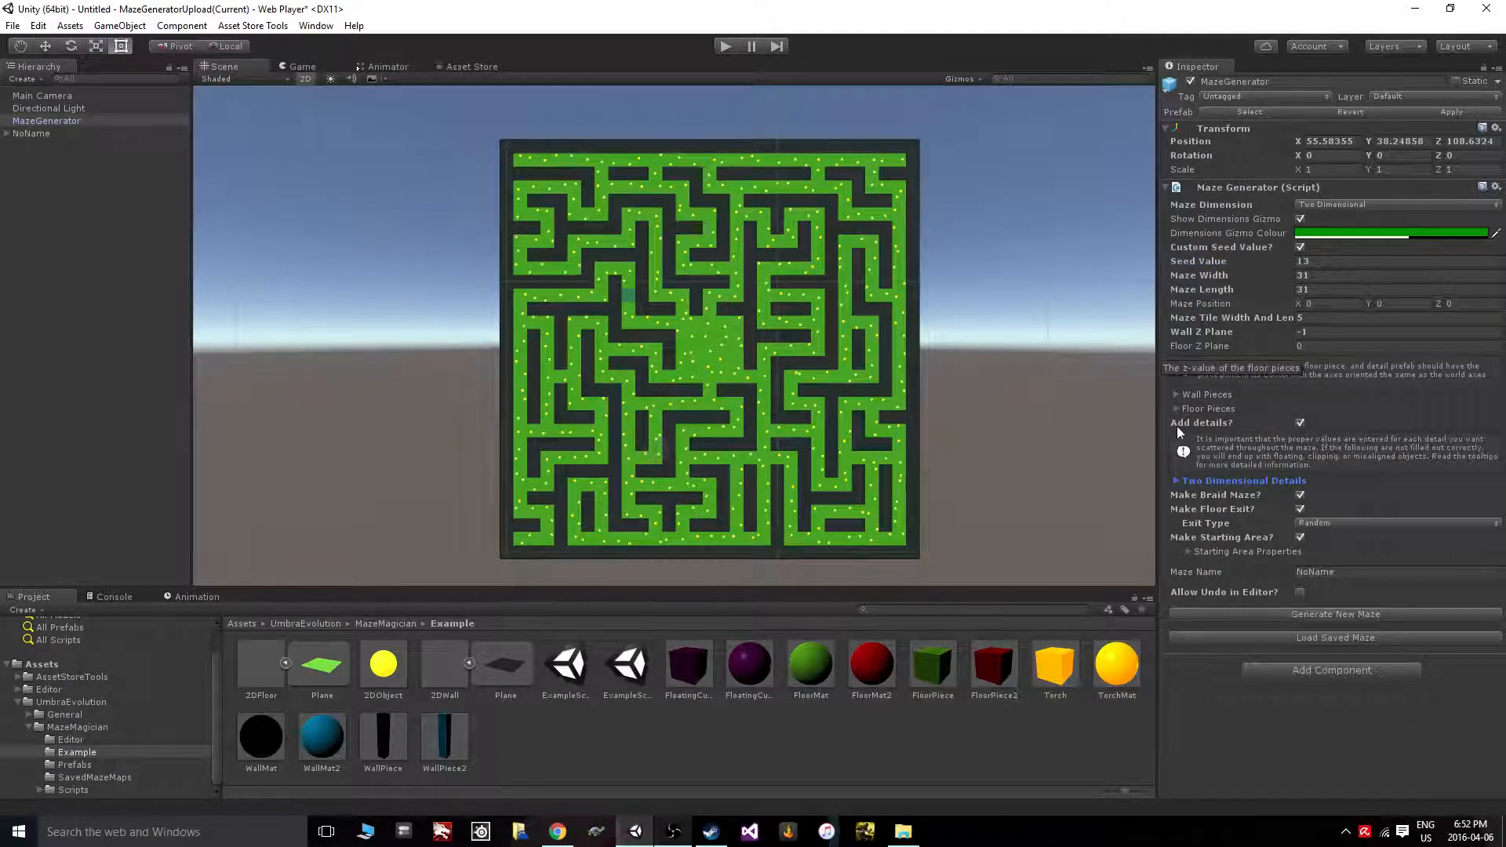
click(1177, 394)
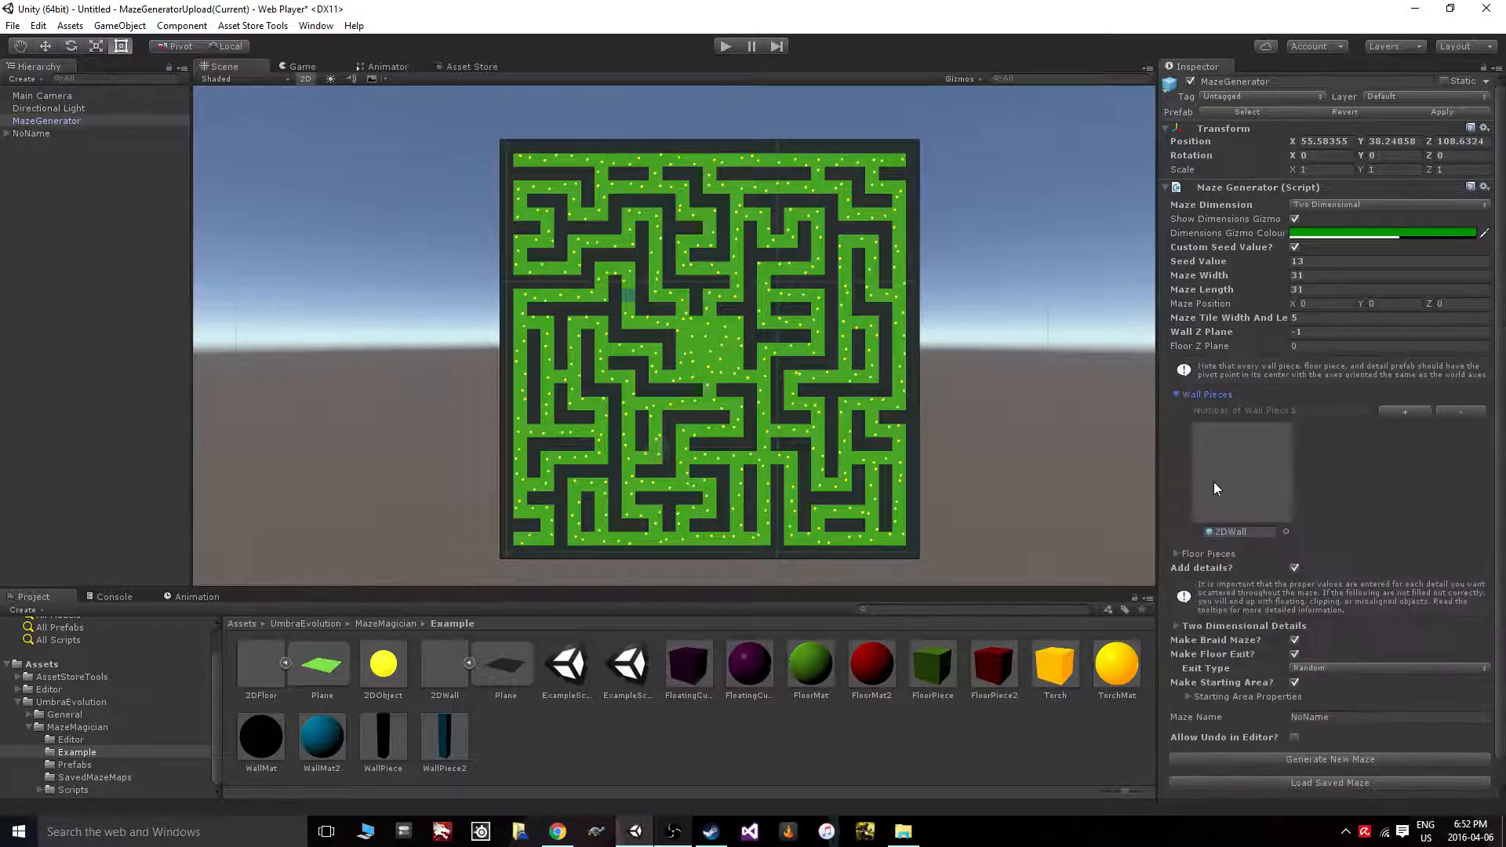
click(1176, 393)
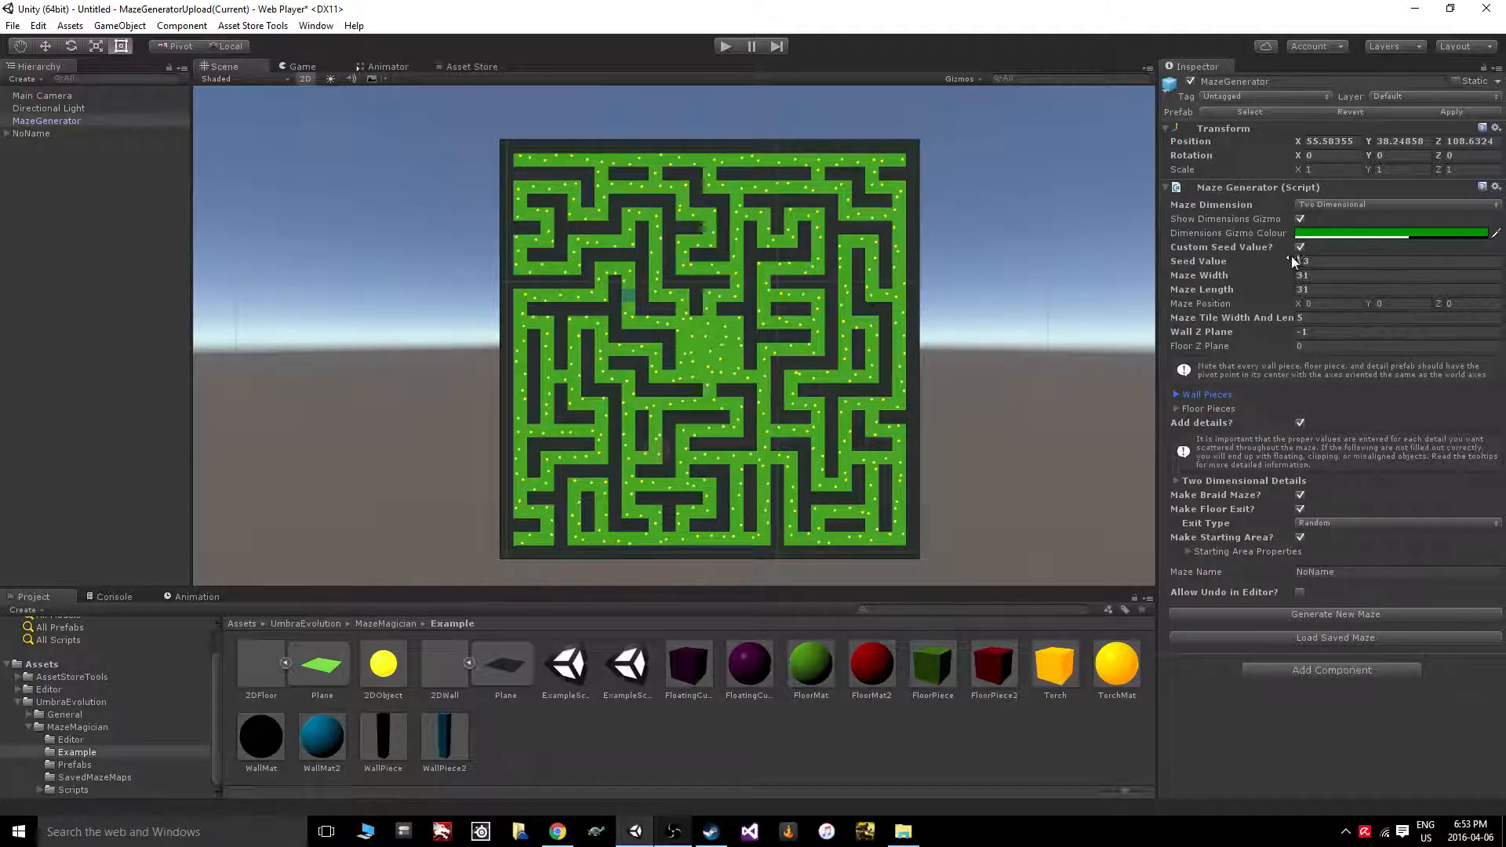
click(1200, 261)
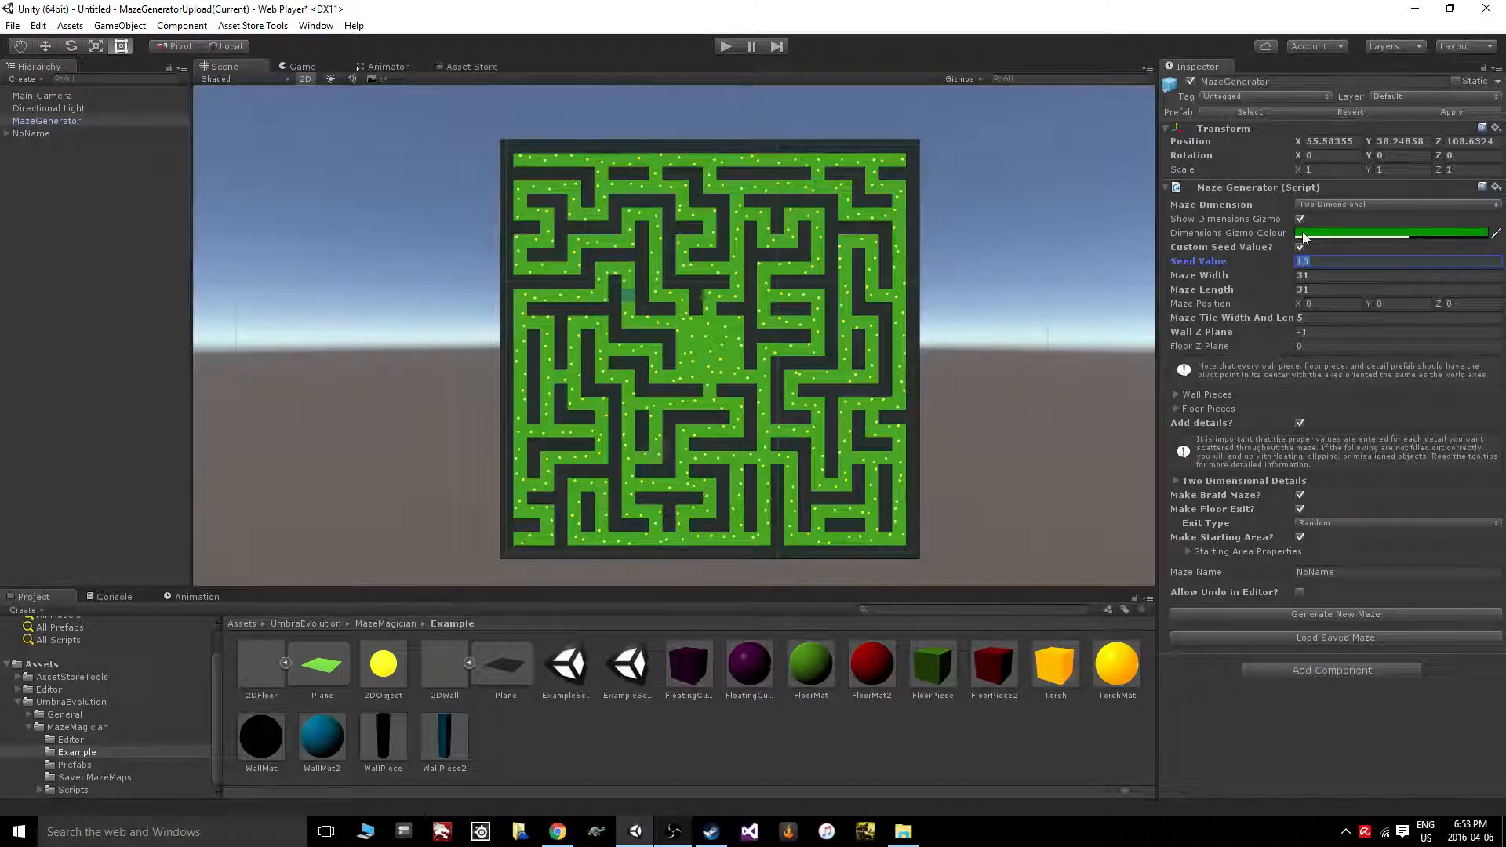
Switch the Maze Dimension to Three Dimensional and delete the existing NoName maze from the scene
click(1326, 204)
click(1330, 239)
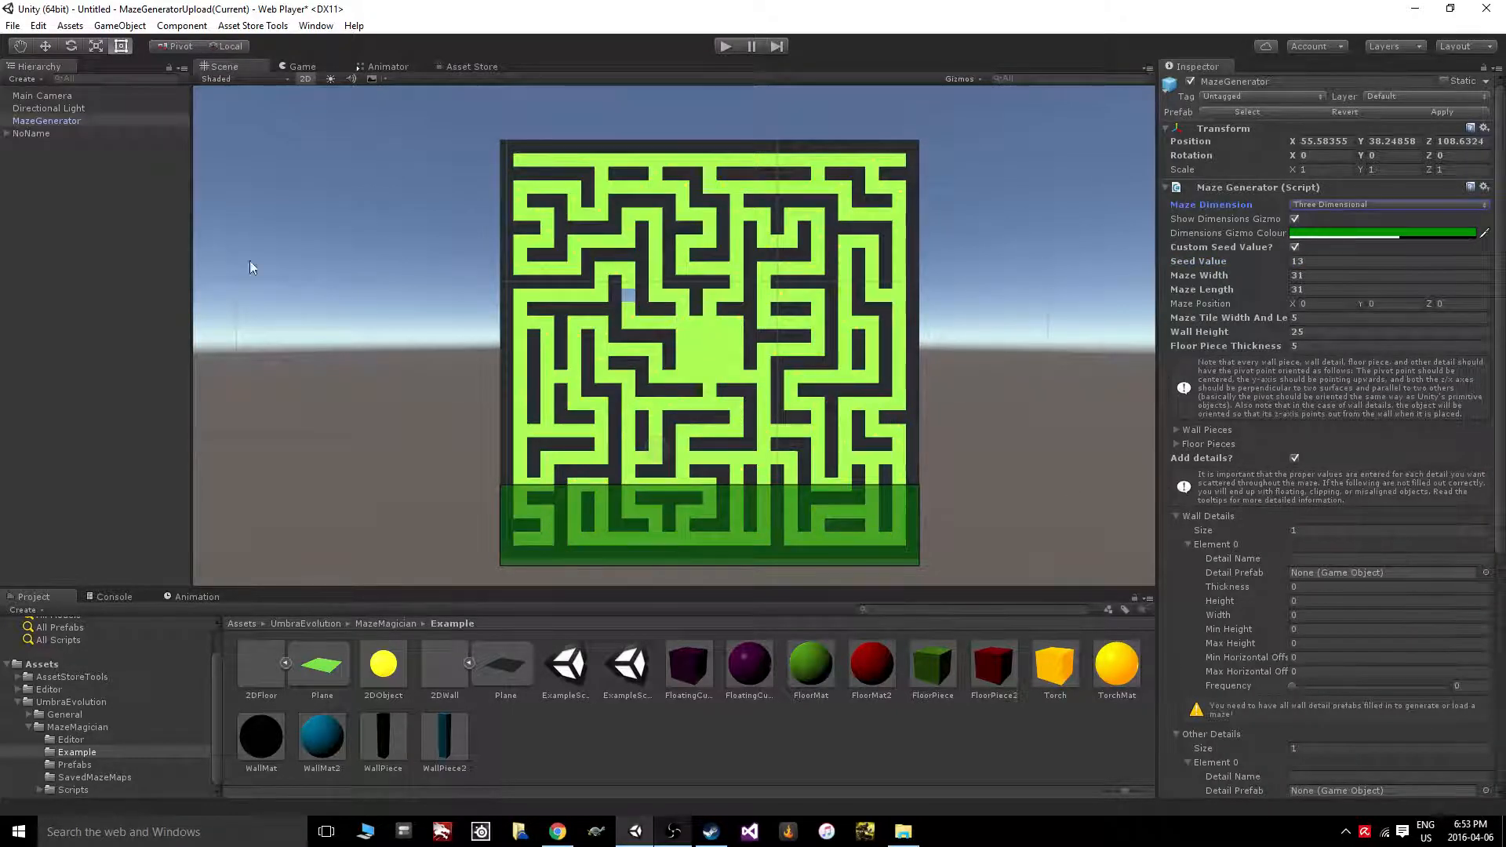
click(31, 133)
key(Delete)
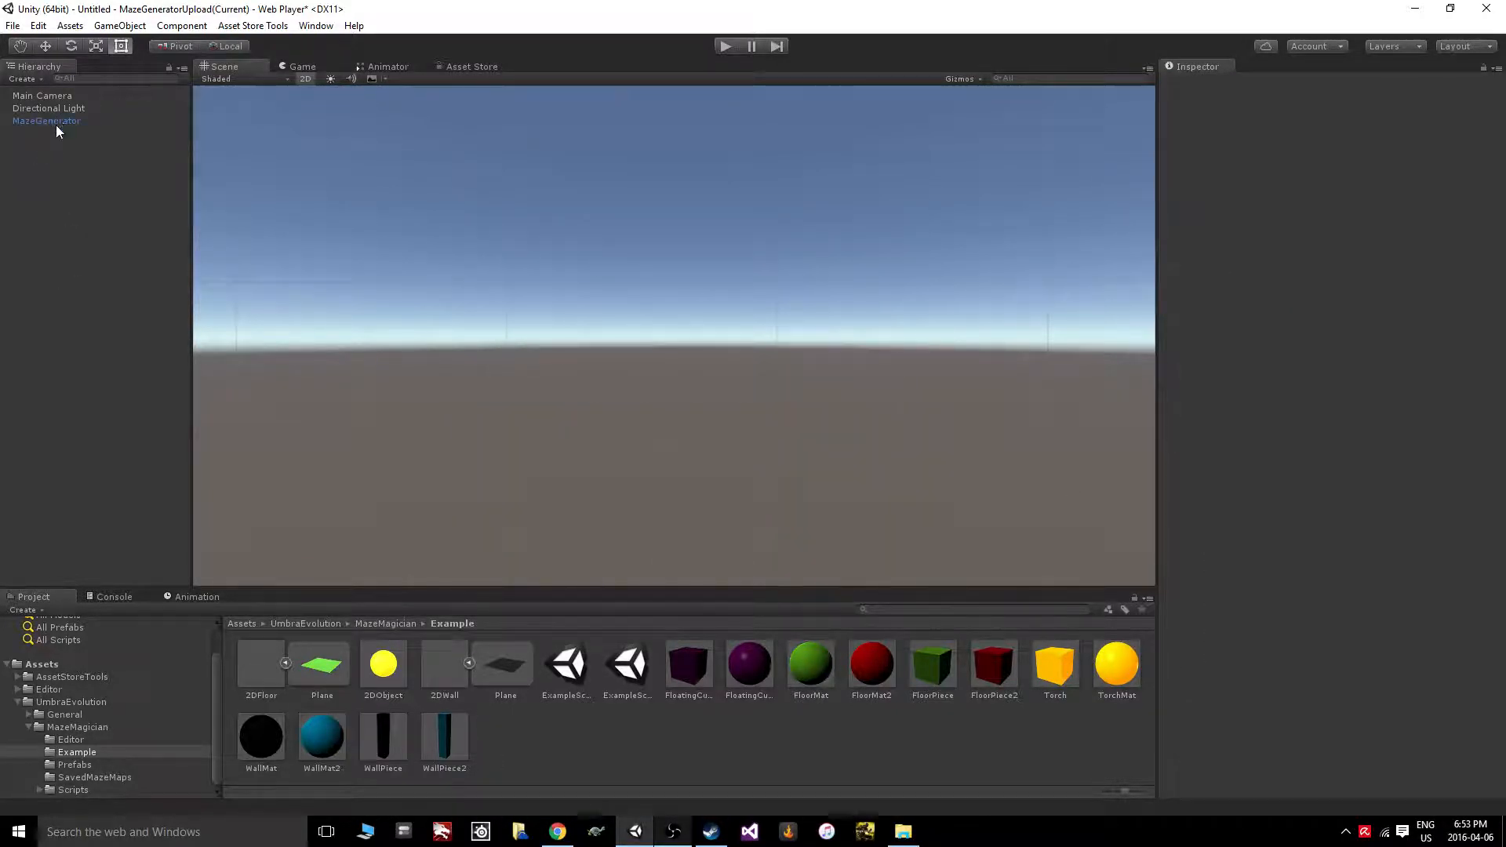
Turn off the 2D scene view and set the MazeGenerator's Maze Width and Maze Length to 101
click(55, 125)
click(306, 79)
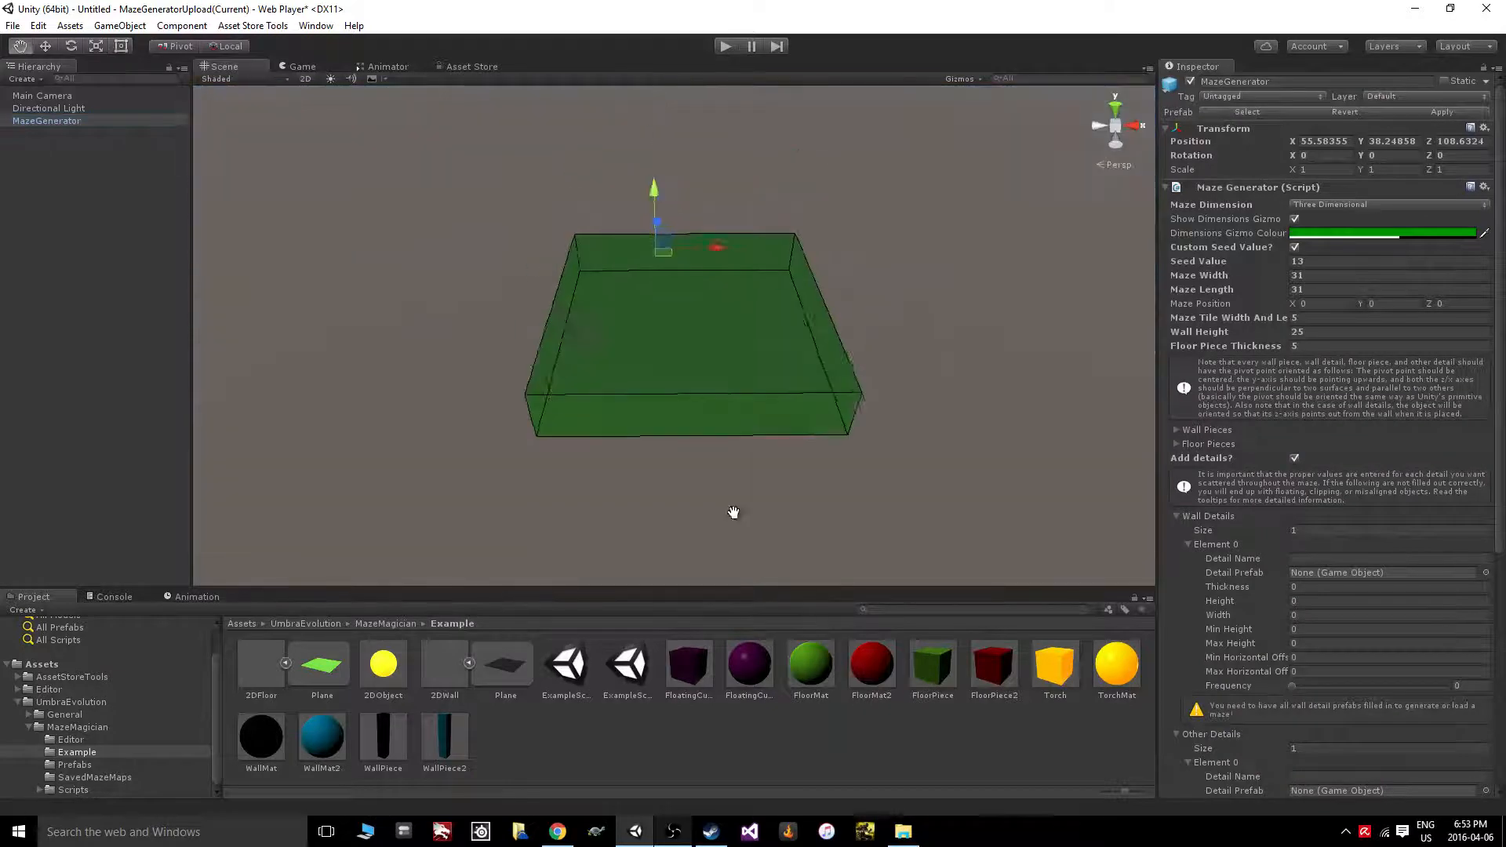
middle_drag(734, 512, 746, 592)
click(1322, 276)
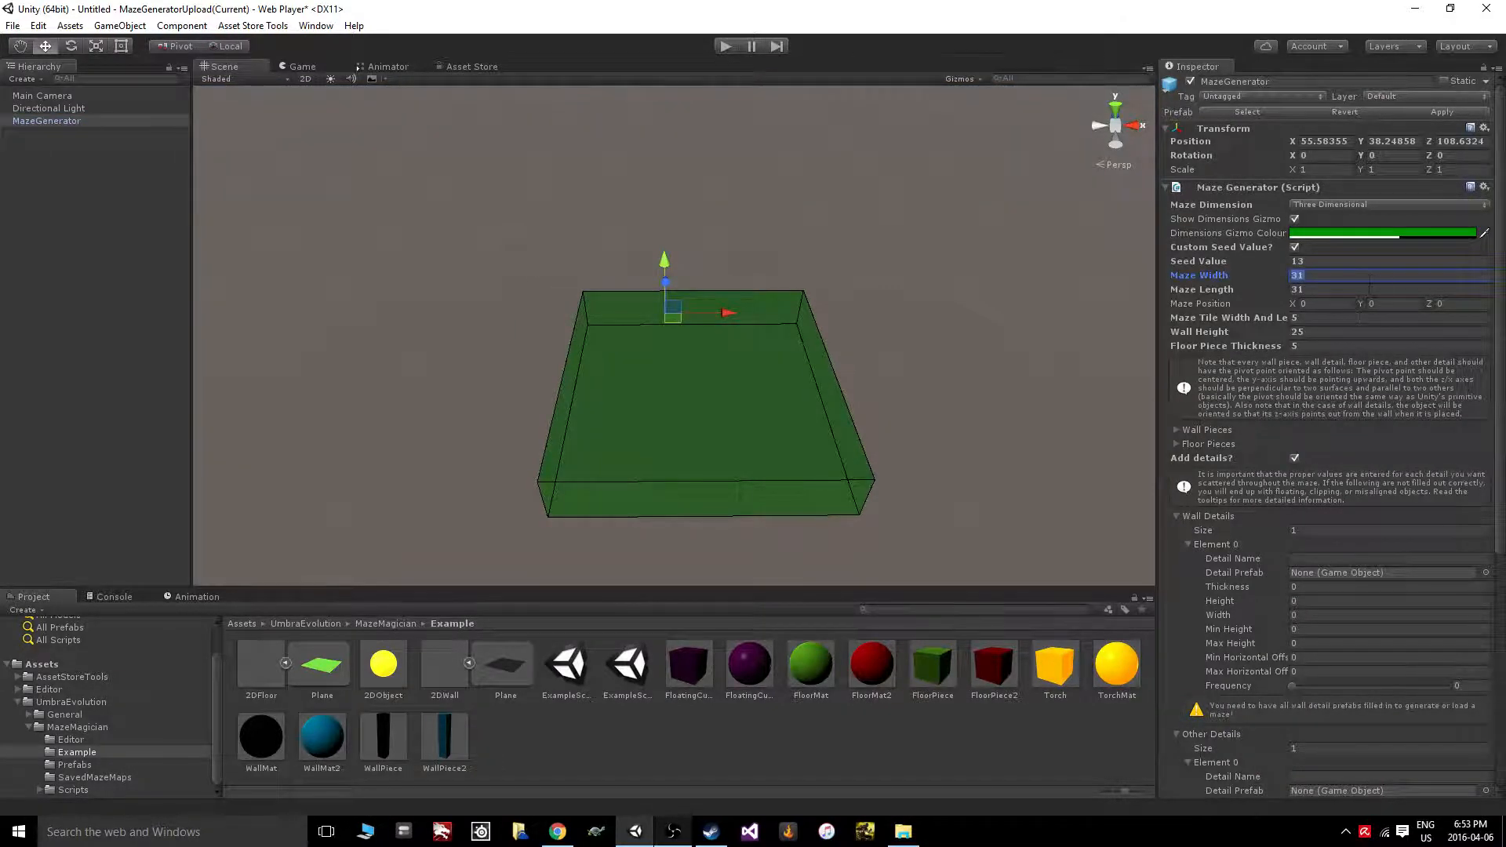
text(101)
click(1340, 290)
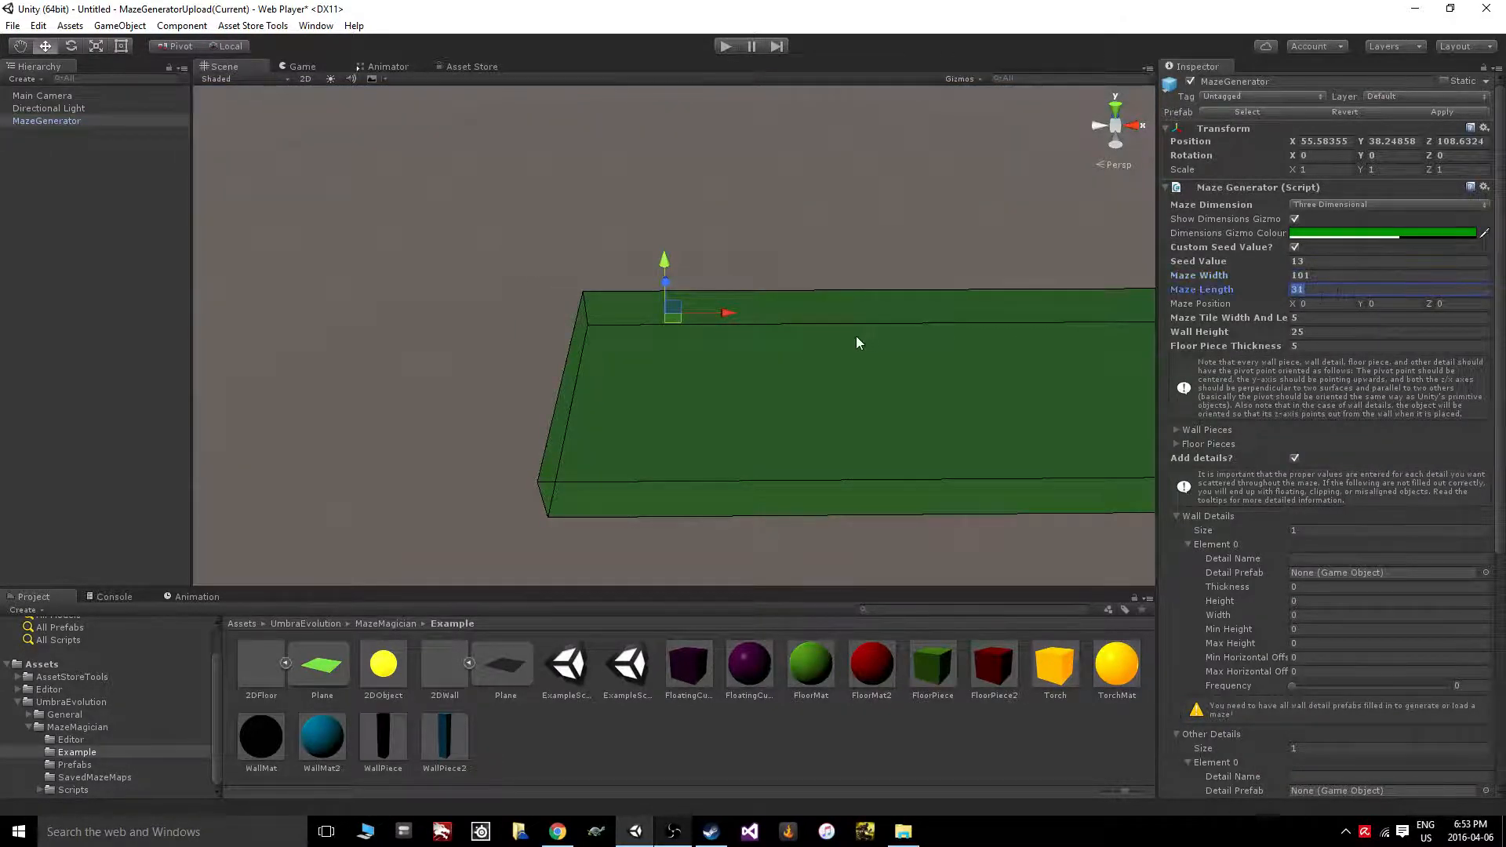
text(101)
Frame the whole maze volume in the scene and align the Main Camera with that view
middle_drag(851, 341, 259, 342)
middle_drag(568, 359, 701, 392)
click(41, 95)
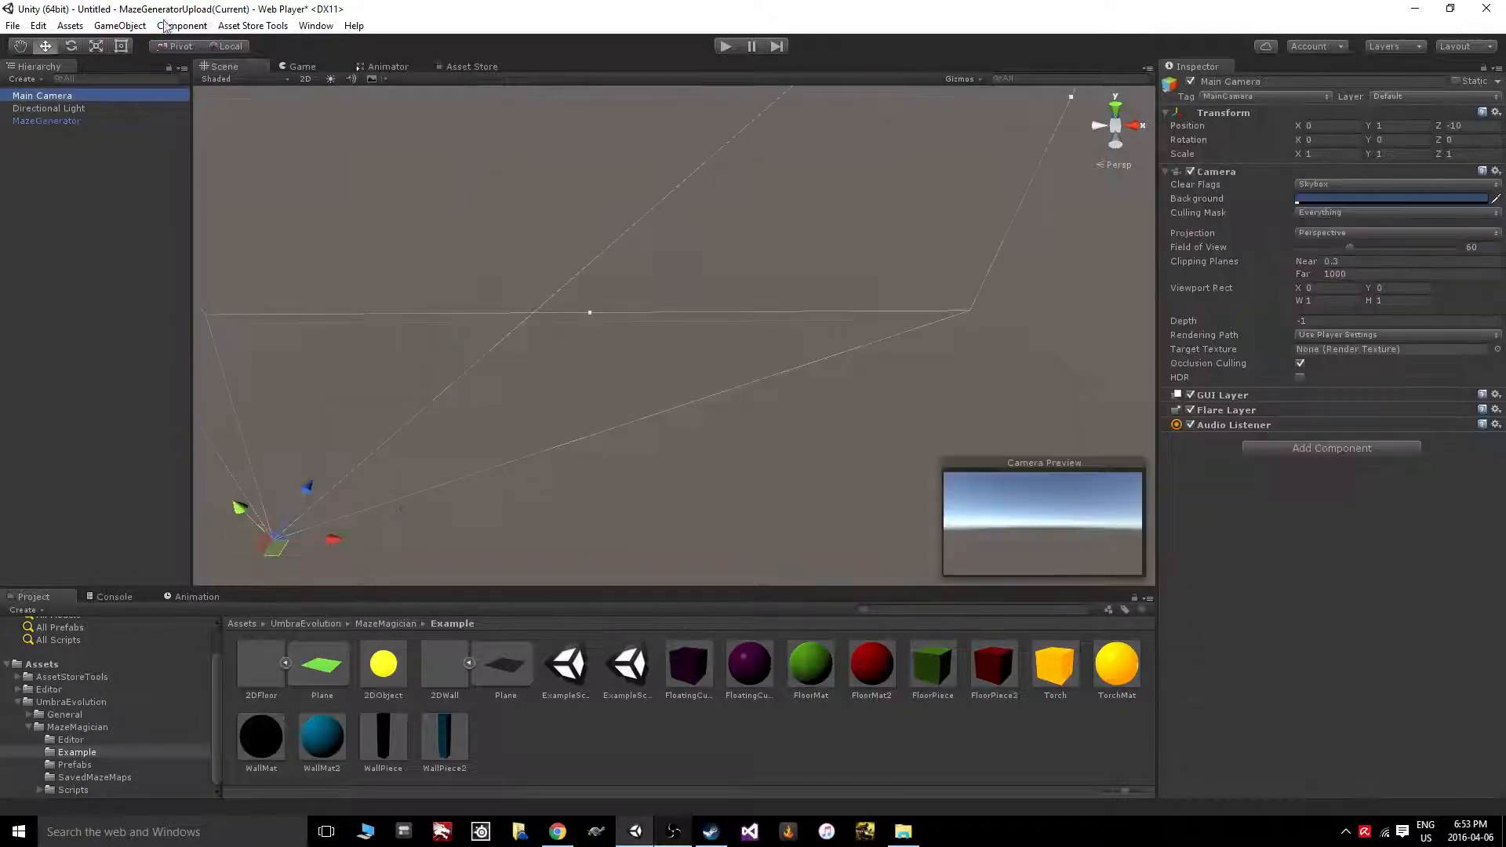
click(119, 26)
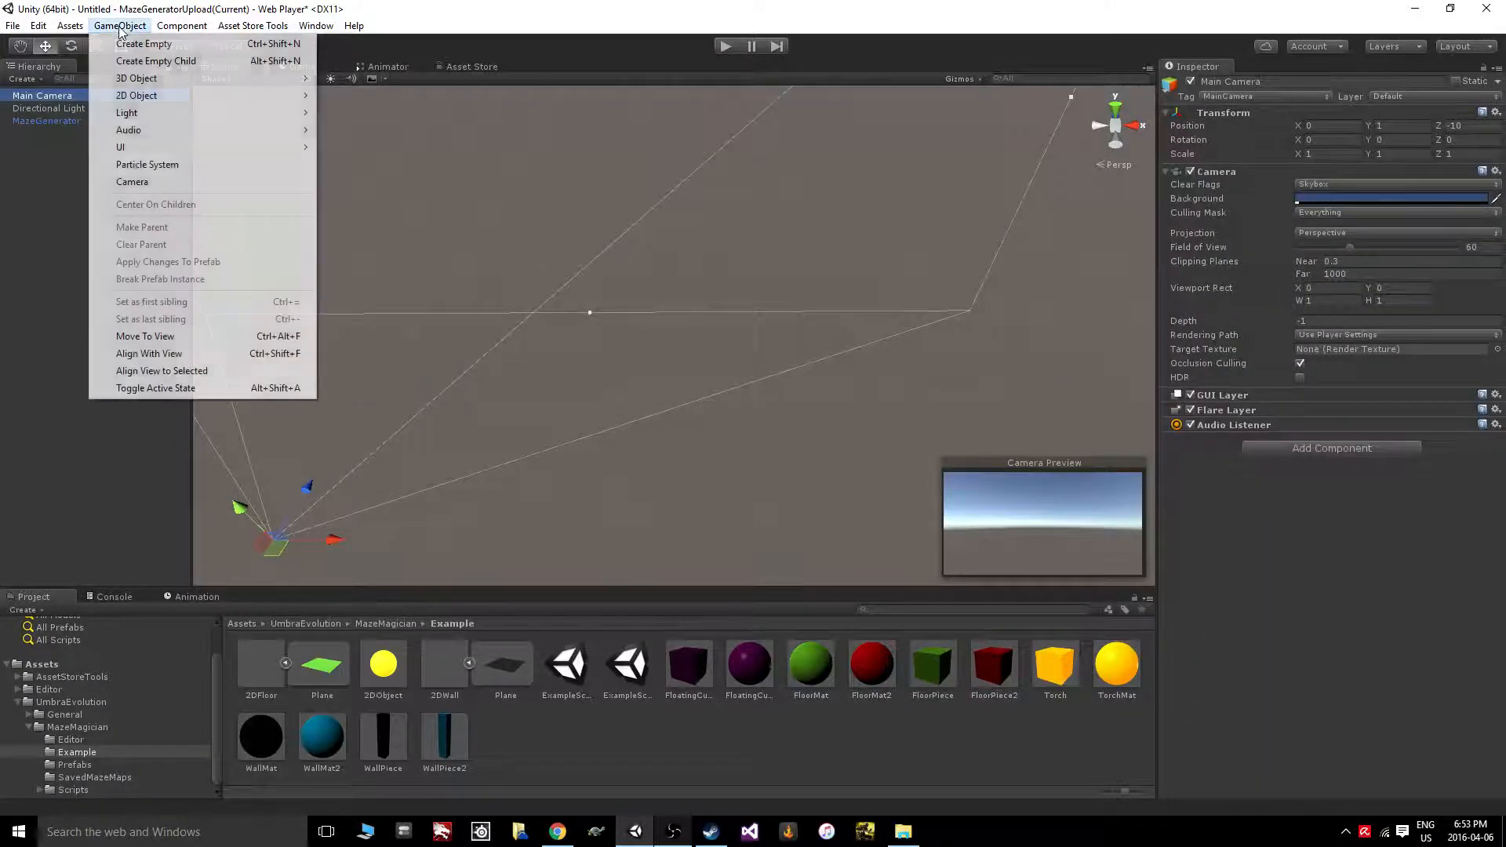
click(181, 354)
Turn off the Add details option of the MazeGenerator
click(52, 120)
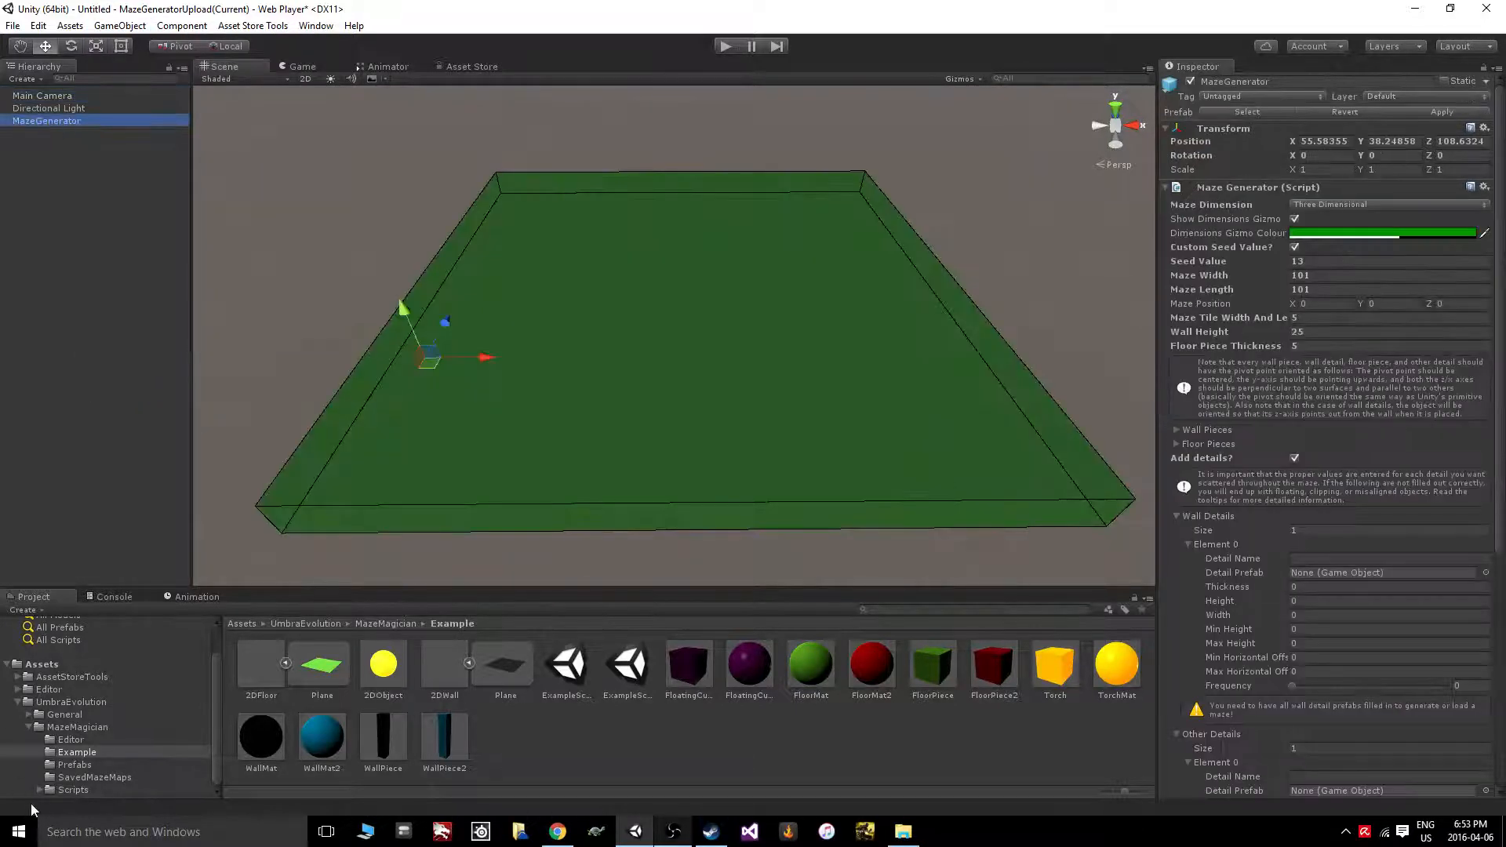
click(1295, 458)
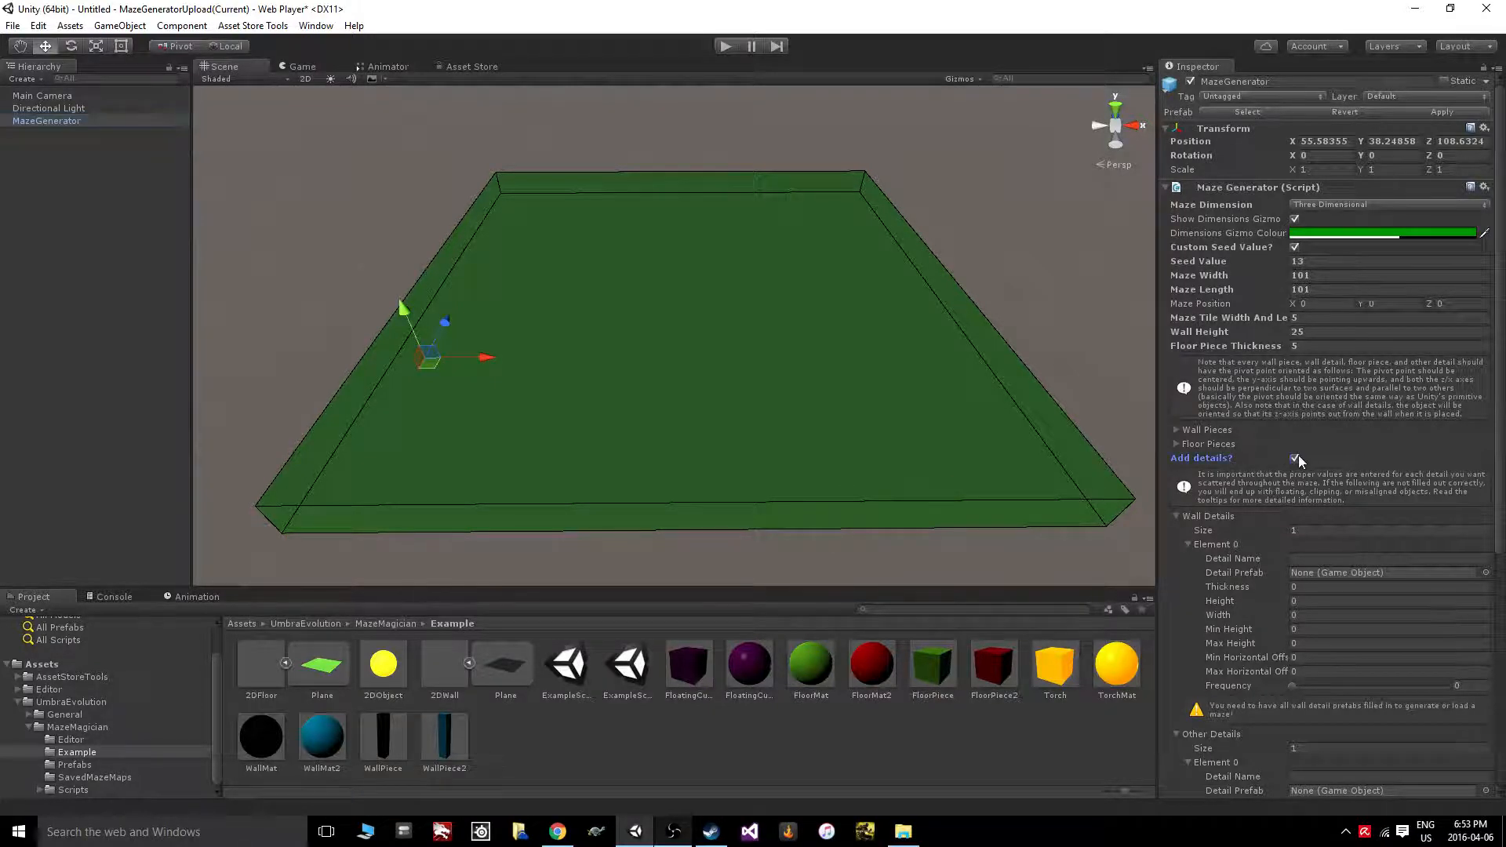
click(1295, 458)
Assign the WallPiece prefab as the maze's wall piece and the FloorPiece2 prefab as its floor piece
click(1176, 430)
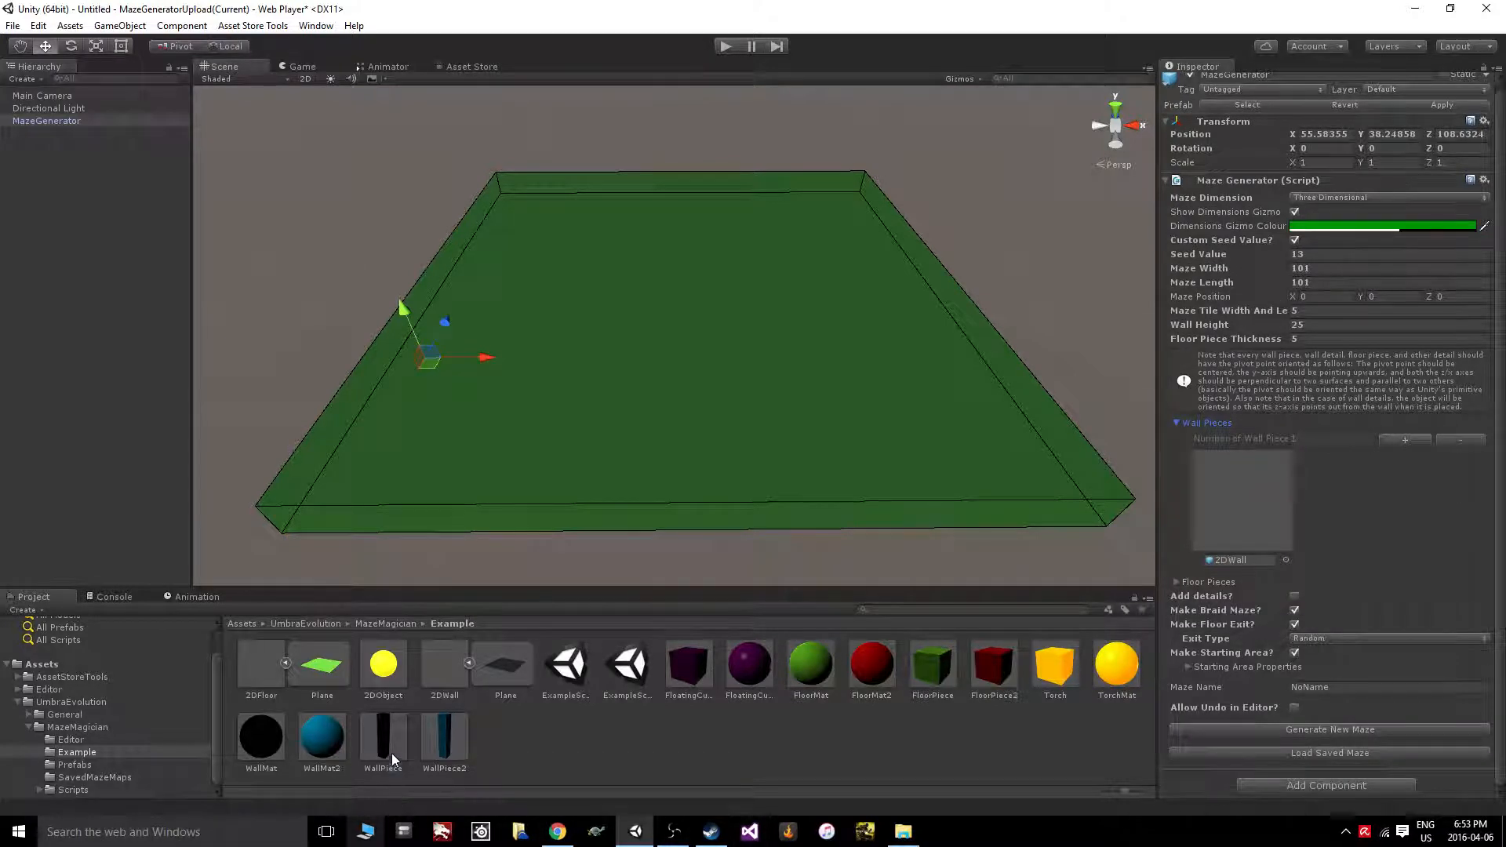
drag(392, 753, 1242, 549)
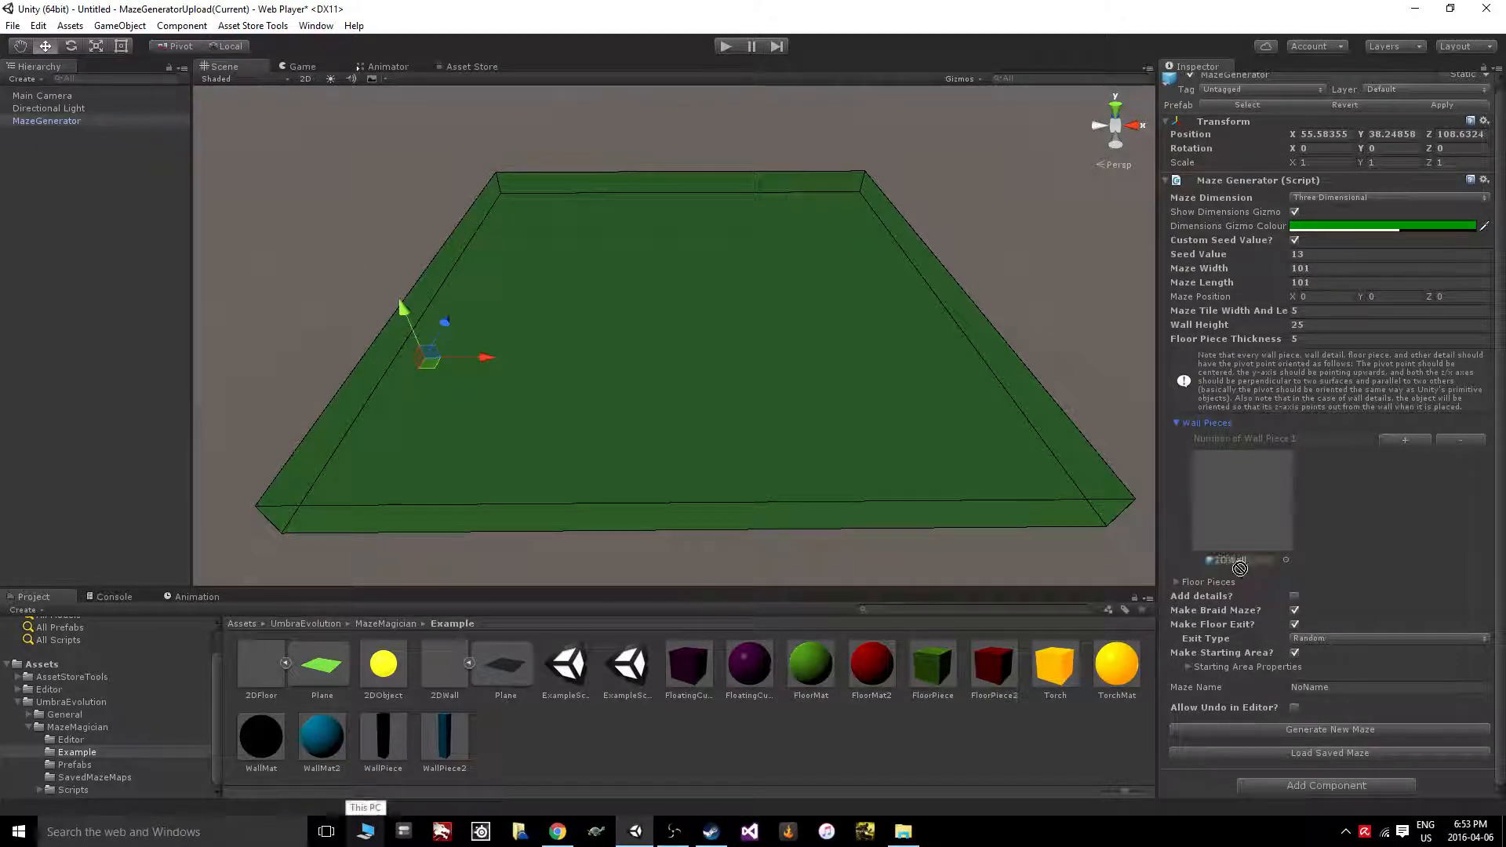
click(1181, 585)
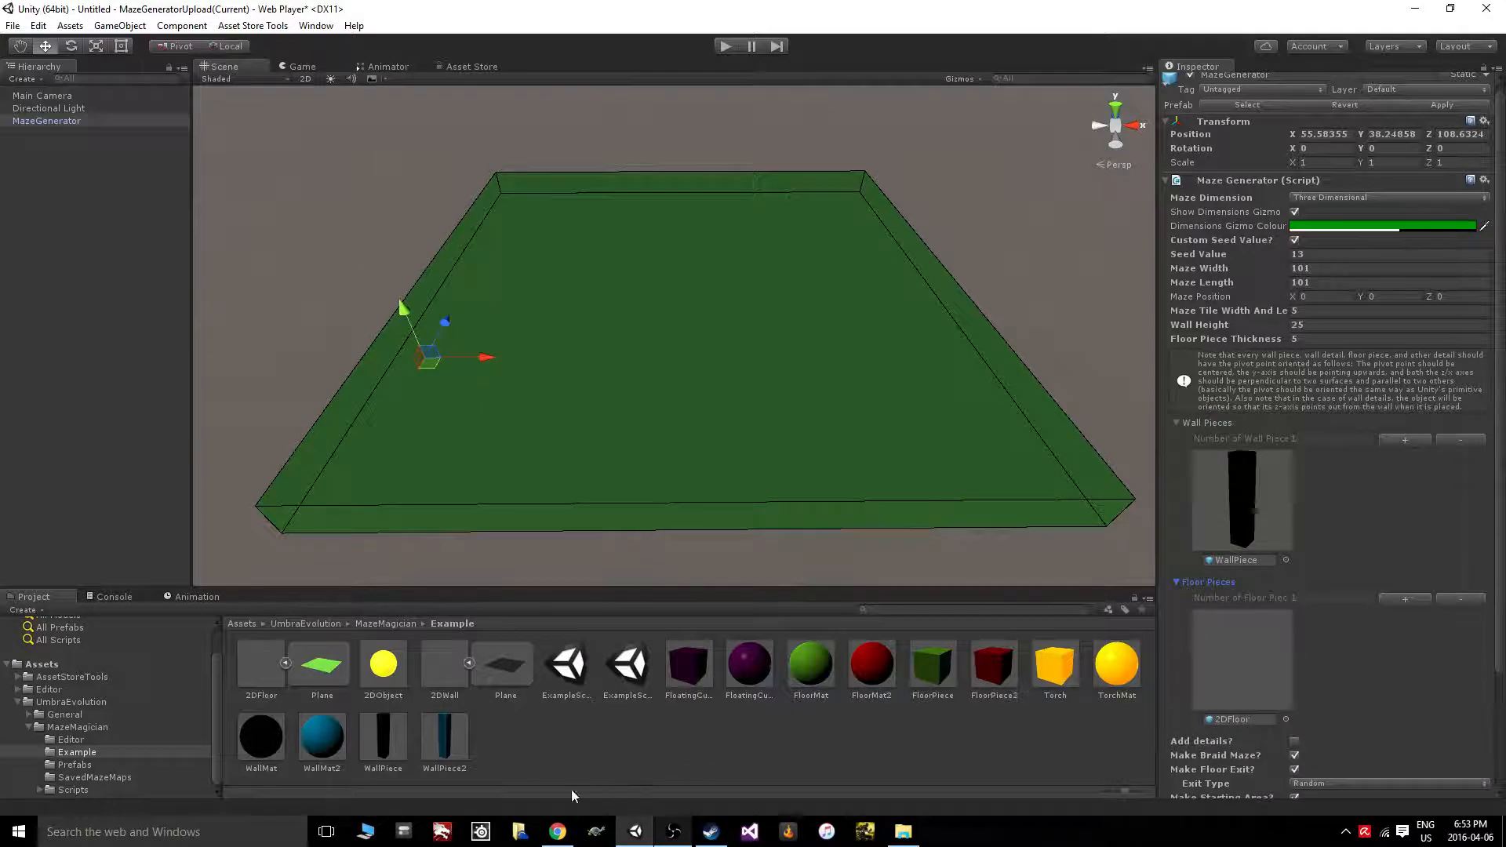
drag(994, 666, 1255, 725)
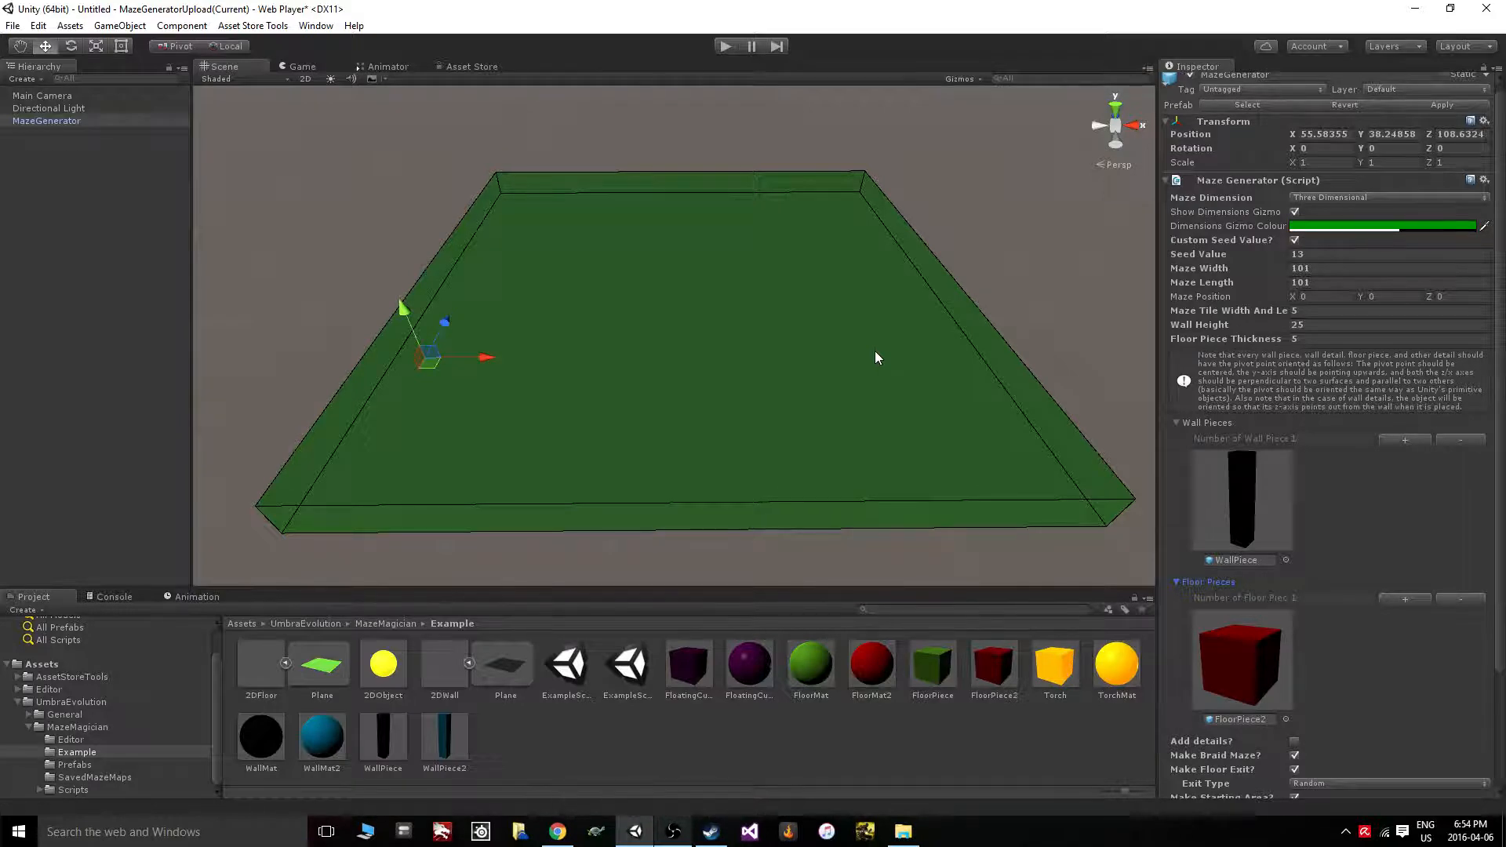
Collapse the Wall Pieces section of the Maze Generator
middle_drag(826, 355, 831, 359)
right_drag(831, 359, 742, 338)
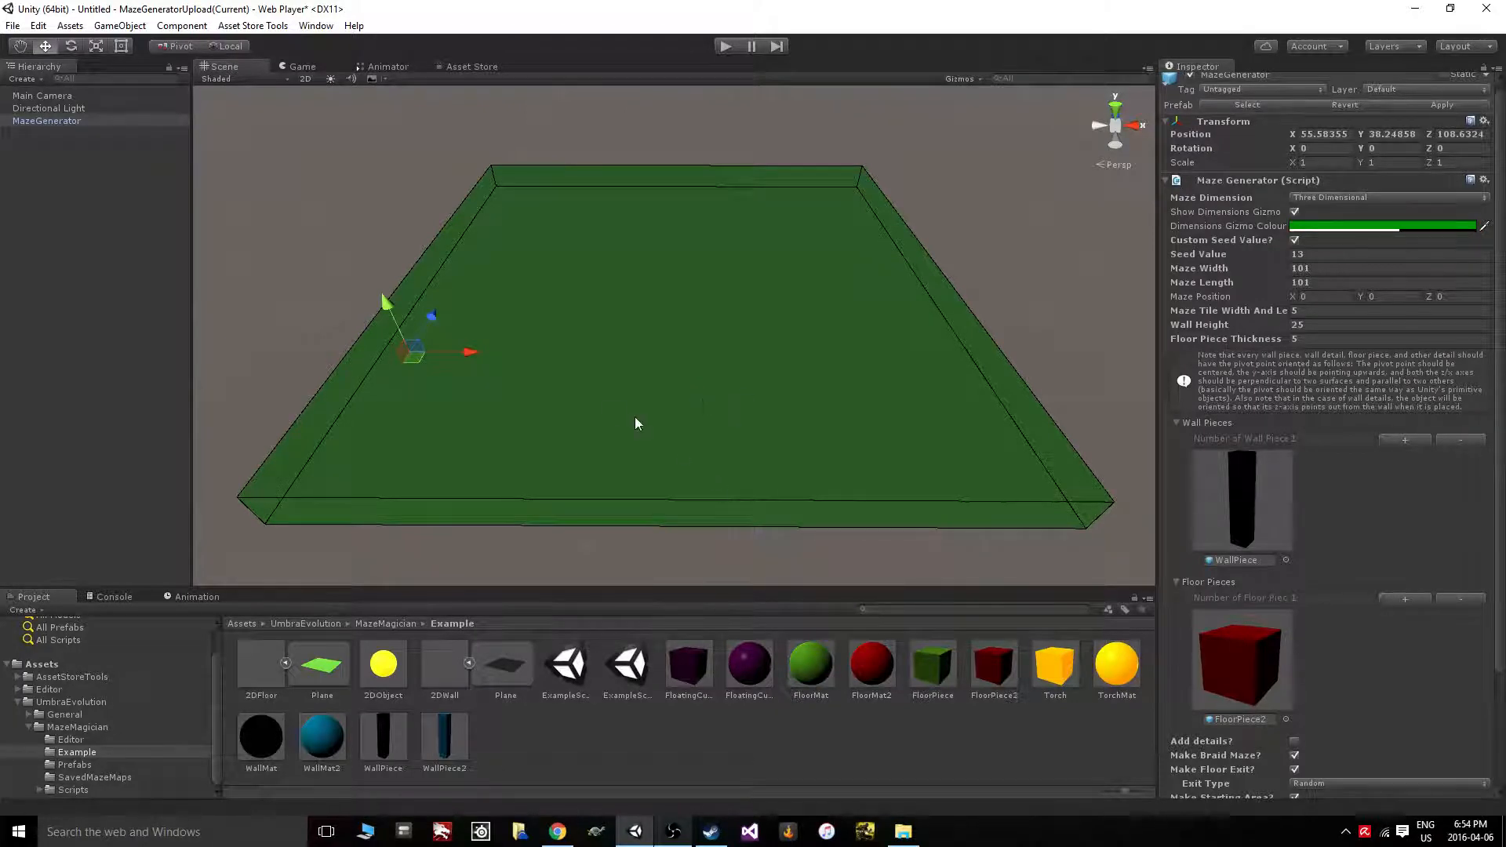
middle_drag(636, 421, 612, 402)
right_drag(632, 398, 633, 399)
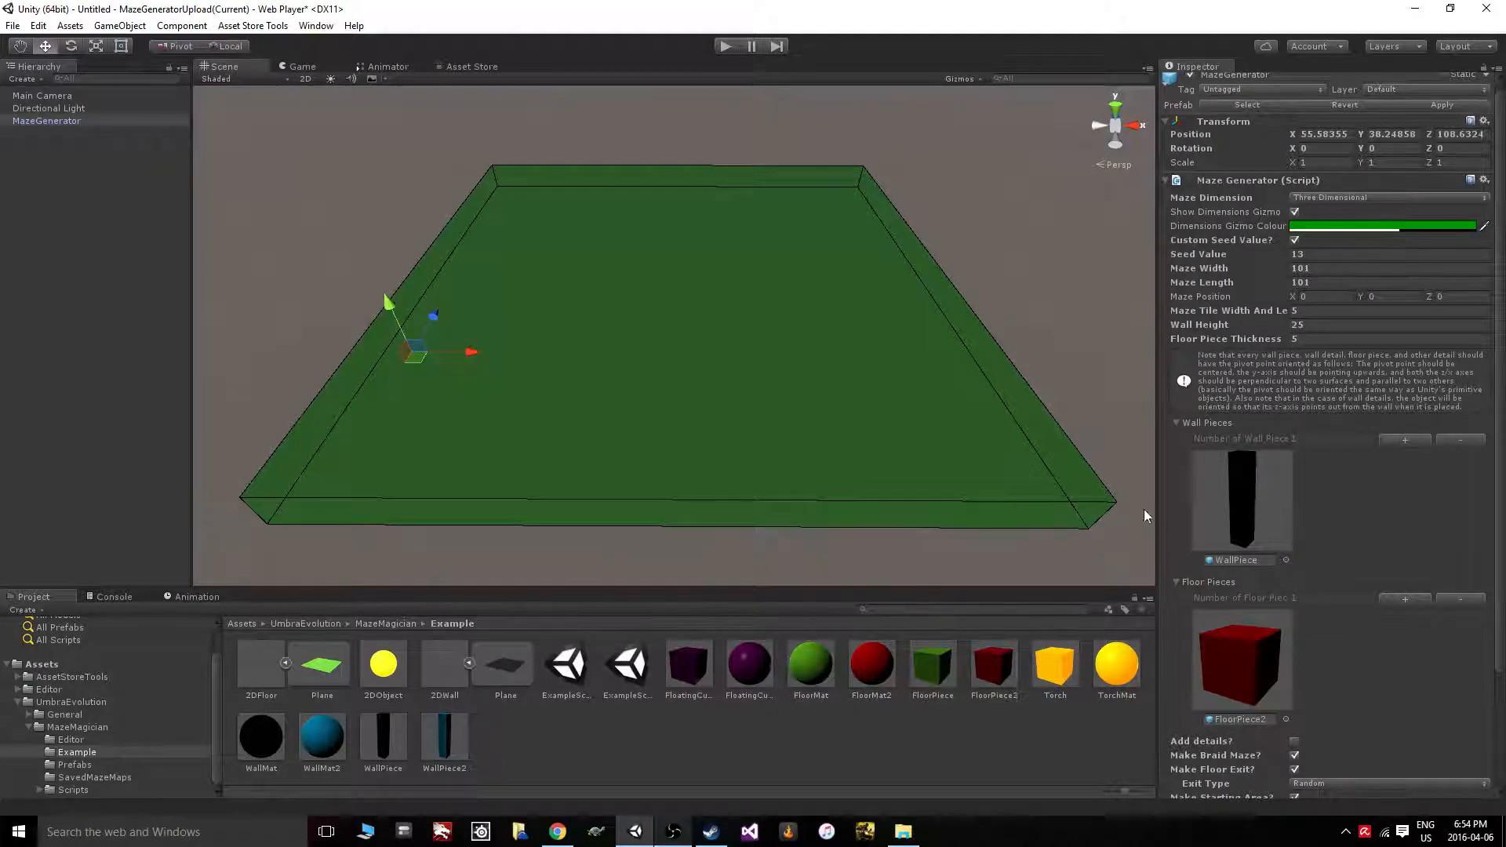
click(1176, 423)
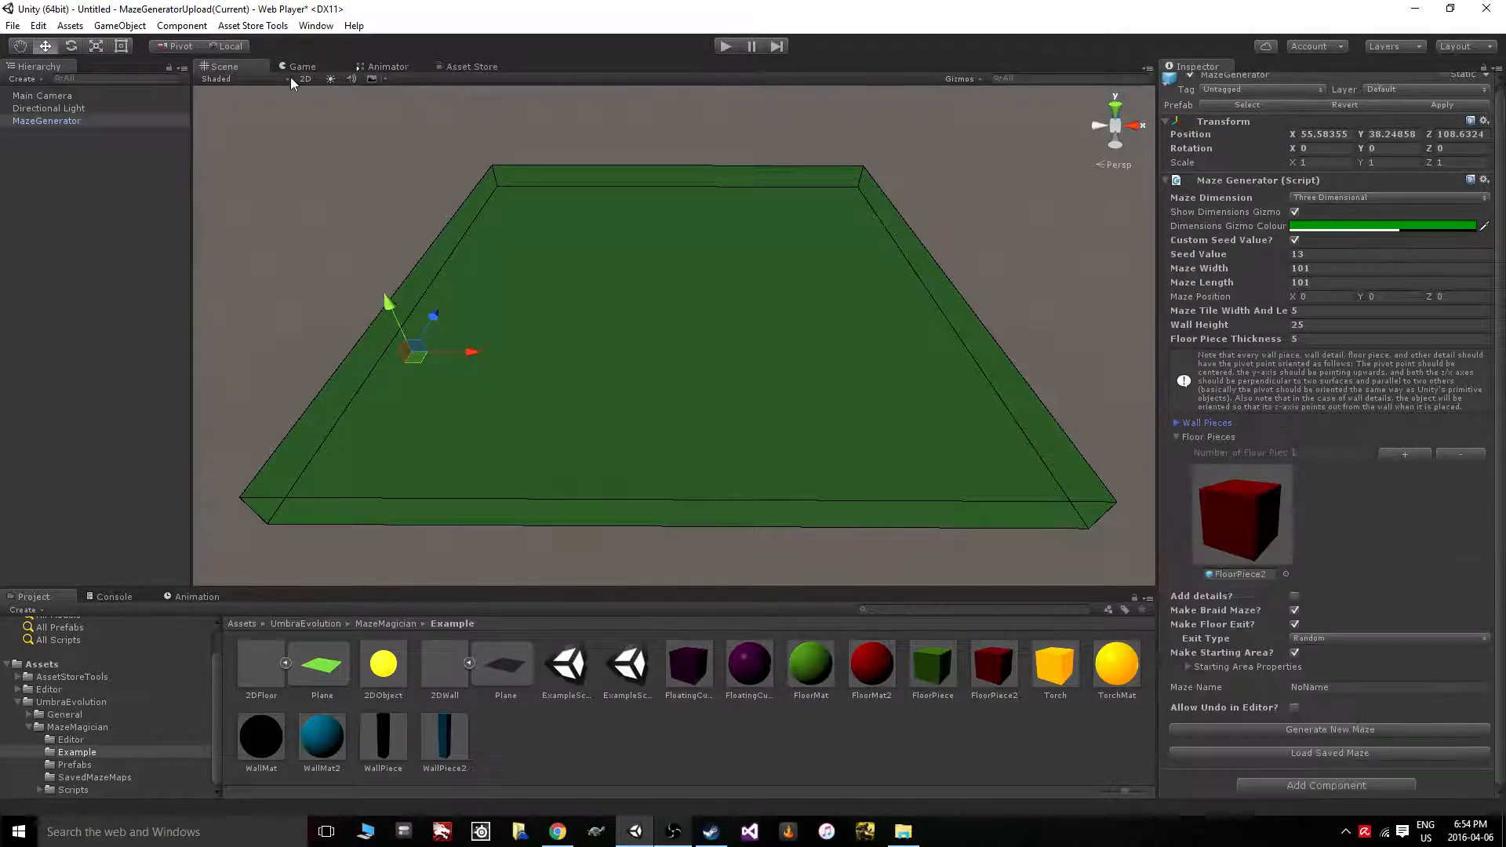
Create an empty GameObject and attach the TestMaze script from the Assets folder to it
click(122, 26)
mouse_move(173, 79)
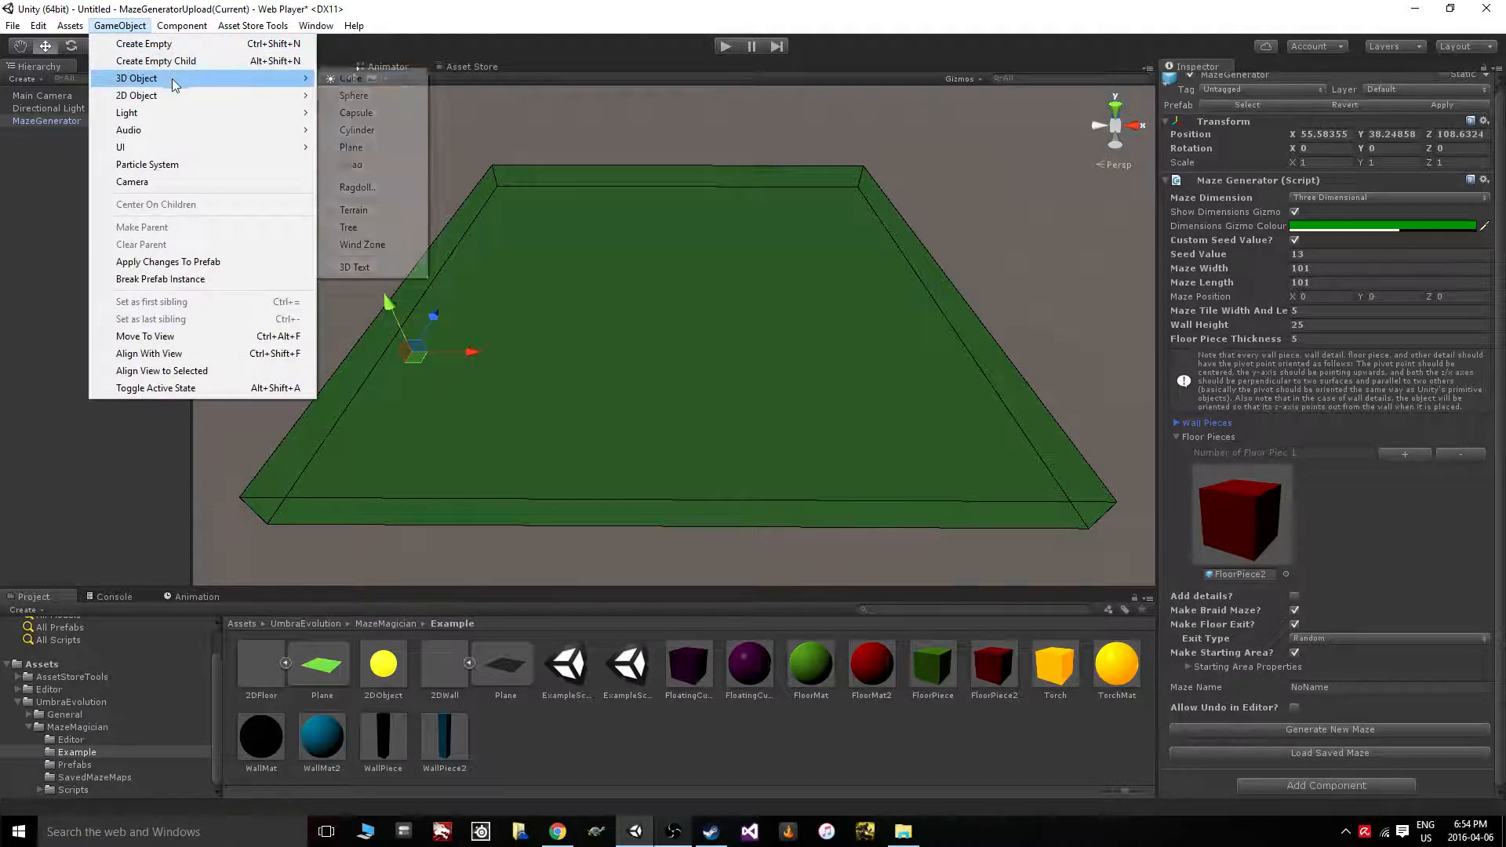
click(157, 44)
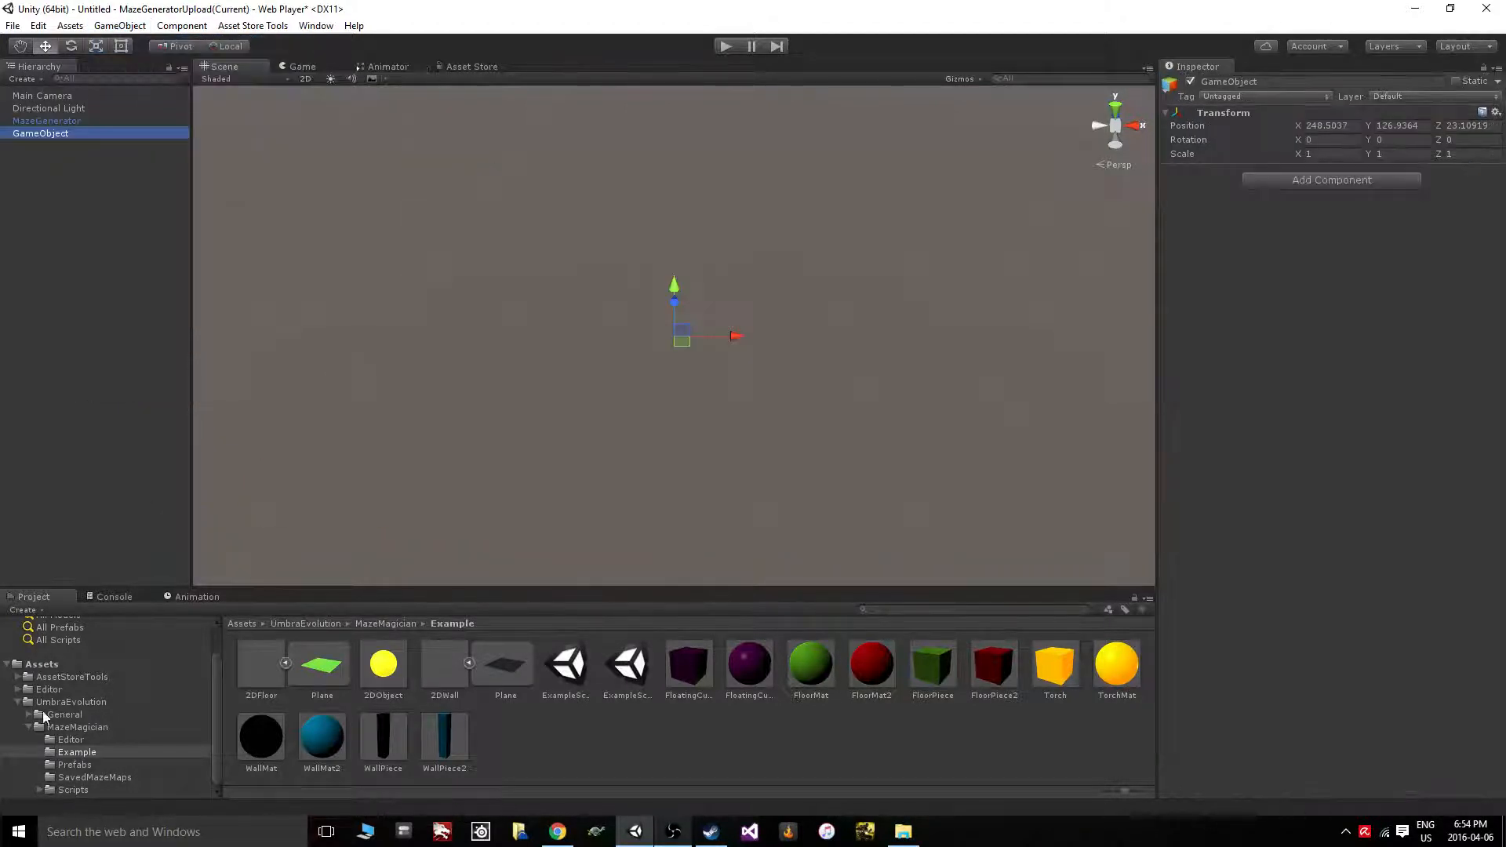
click(48, 665)
drag(429, 679, 1337, 384)
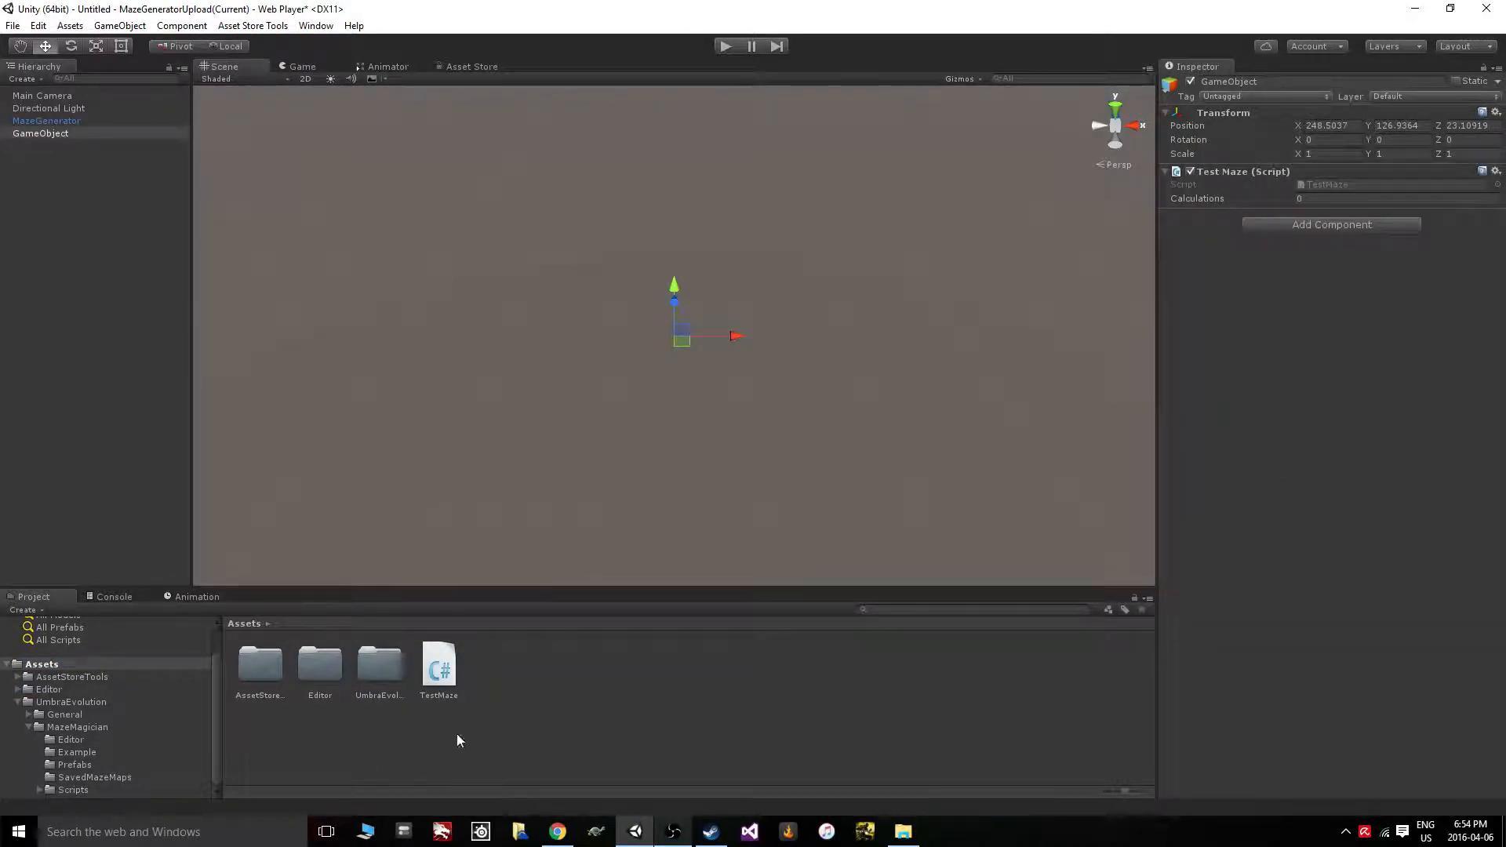
After checking the TestMaze code, set Calculations to 50 on the GameObject and return to the MazeGenerator settings
click(439, 671)
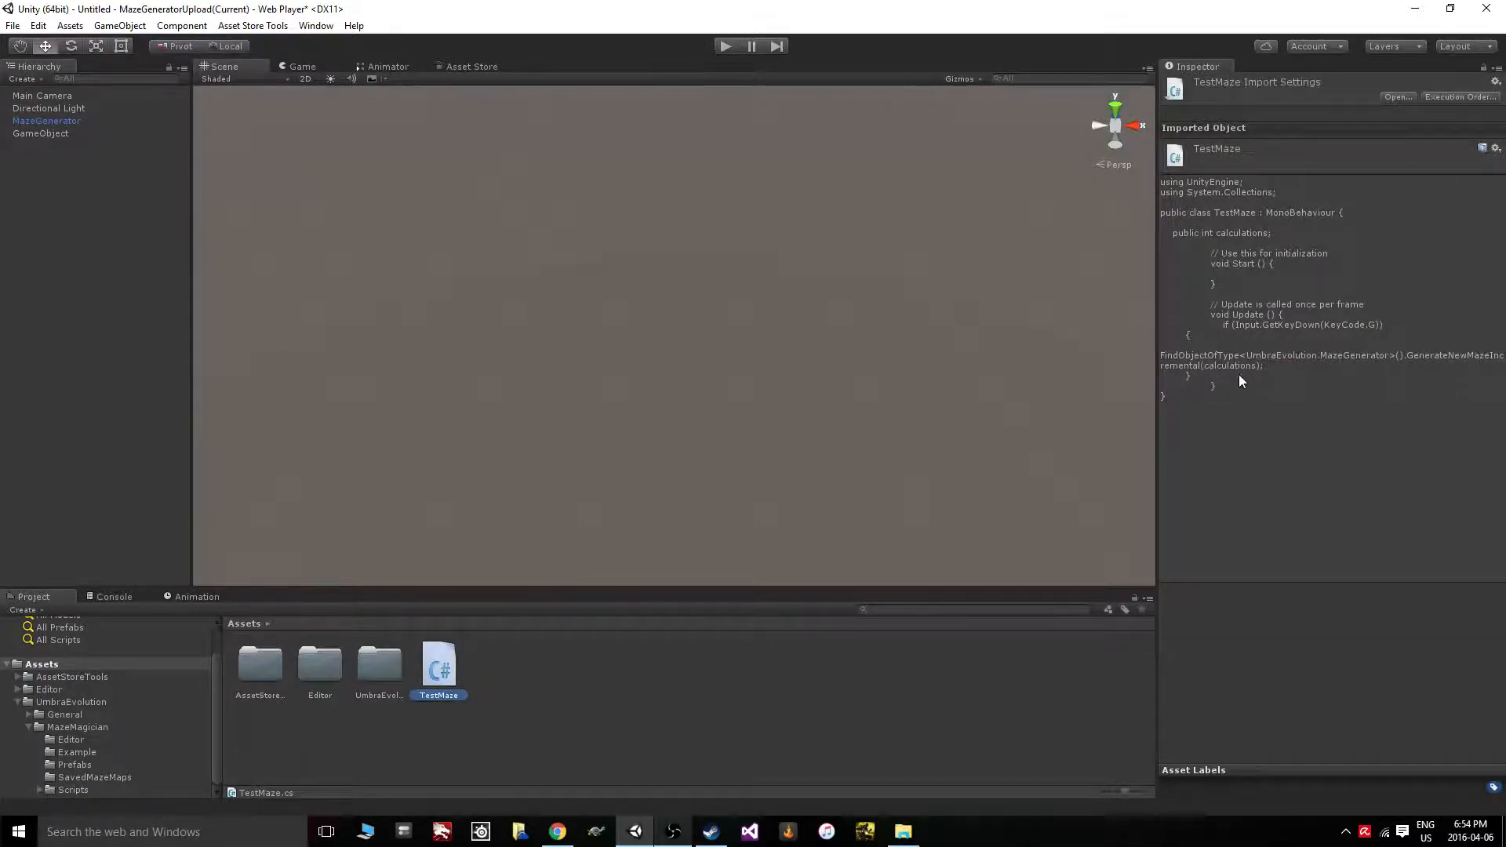
click(43, 134)
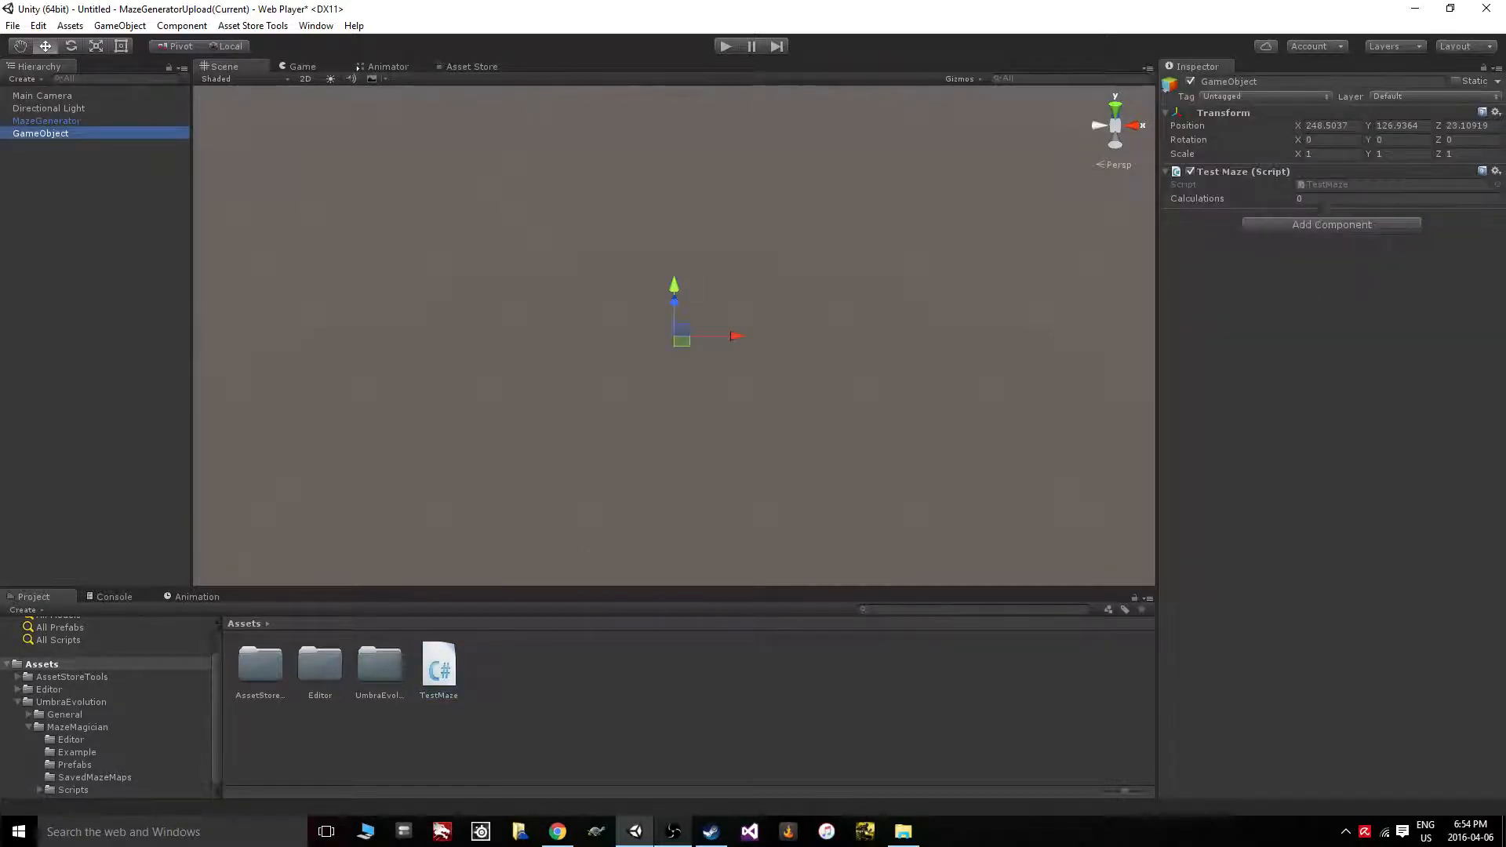
text(50)
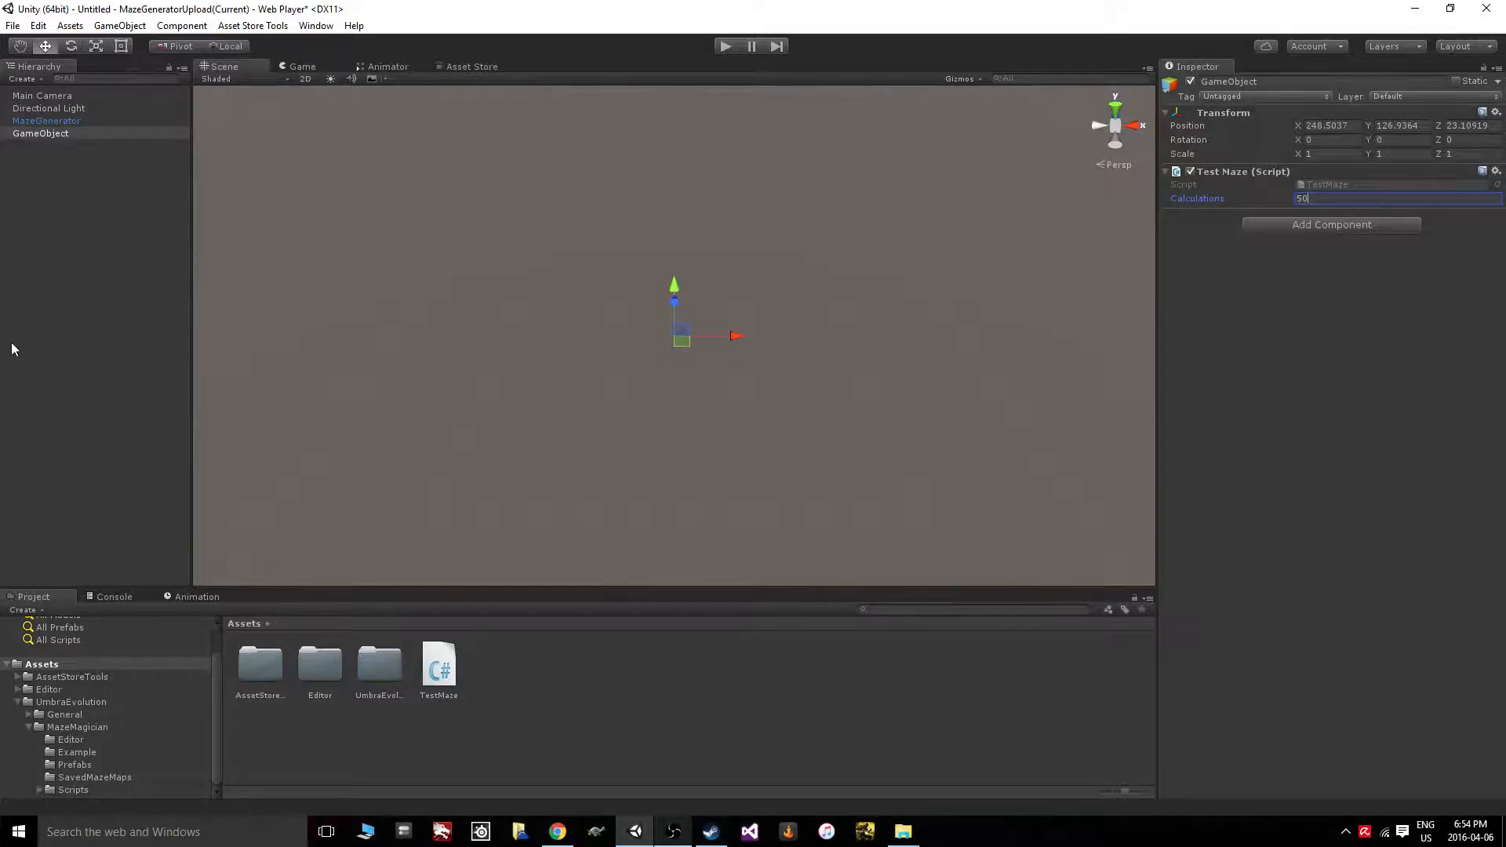
click(63, 121)
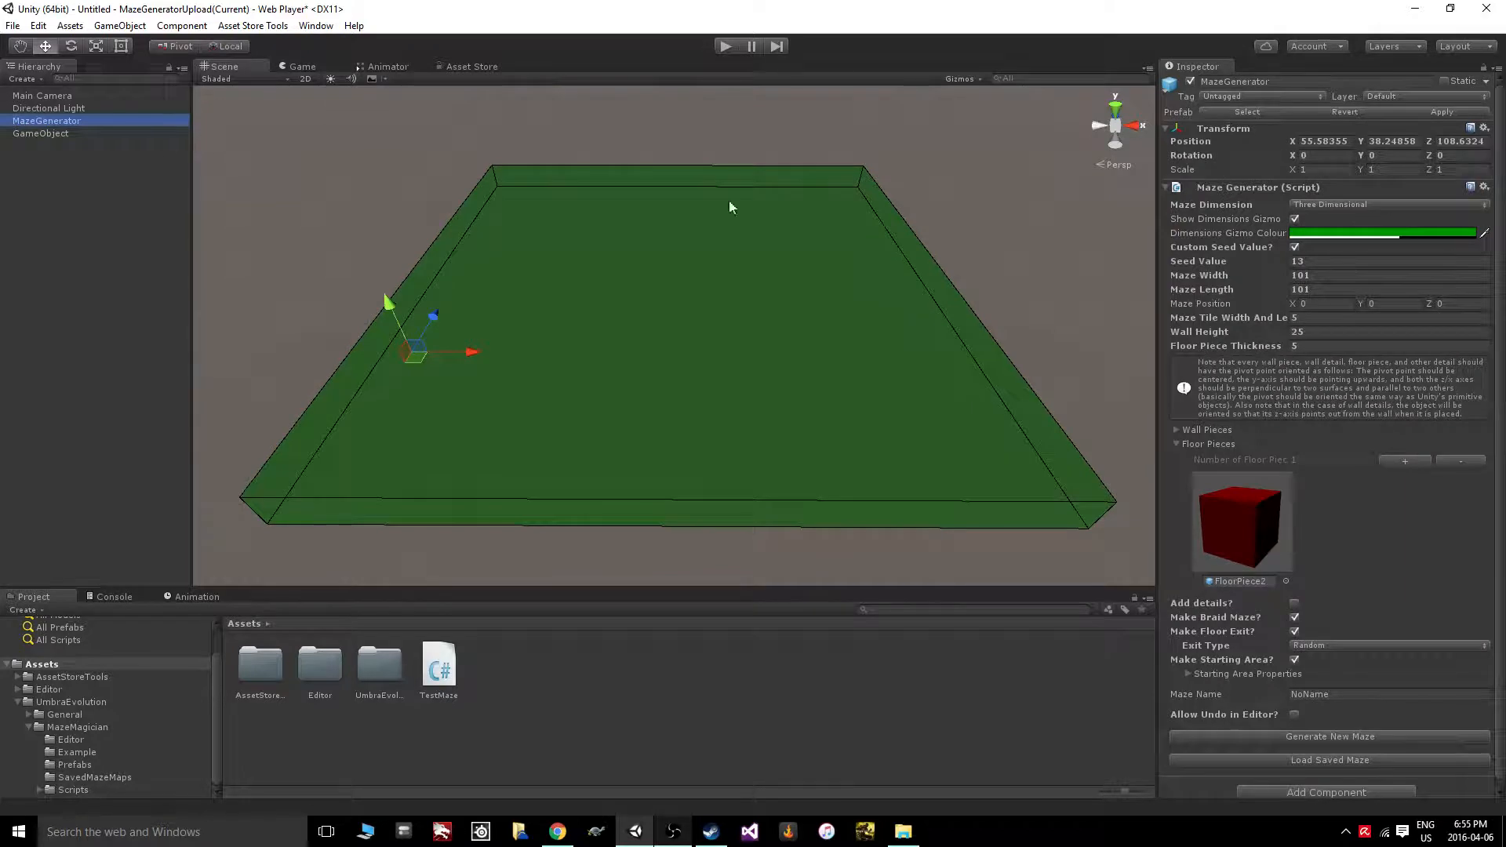
Play the scene to generate the three-dimensional maze at runtime, and inspect its walls and floor in the Scene view up close and as a whole
click(724, 47)
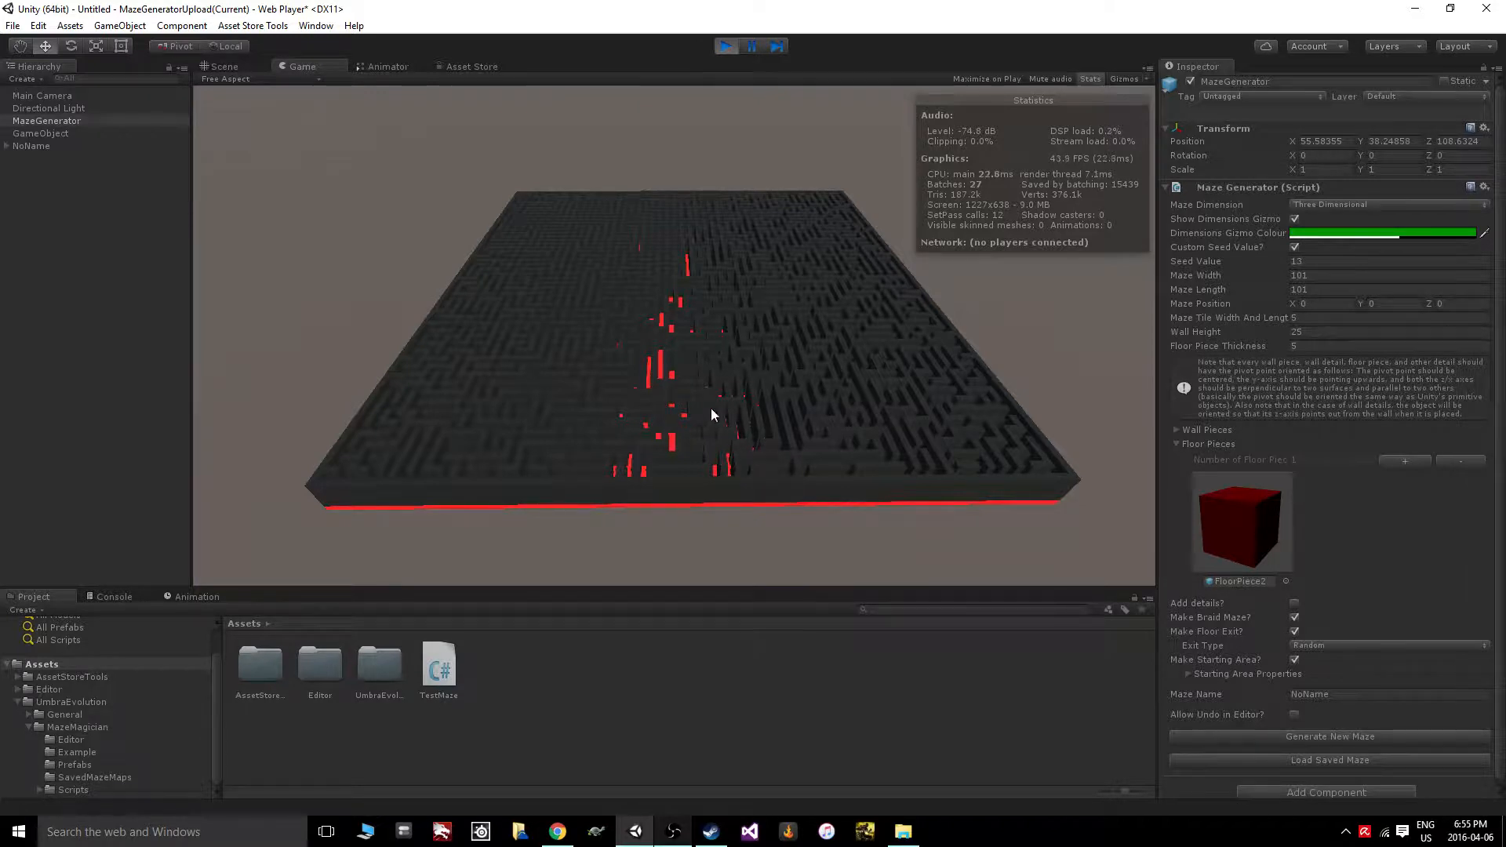
click(247, 65)
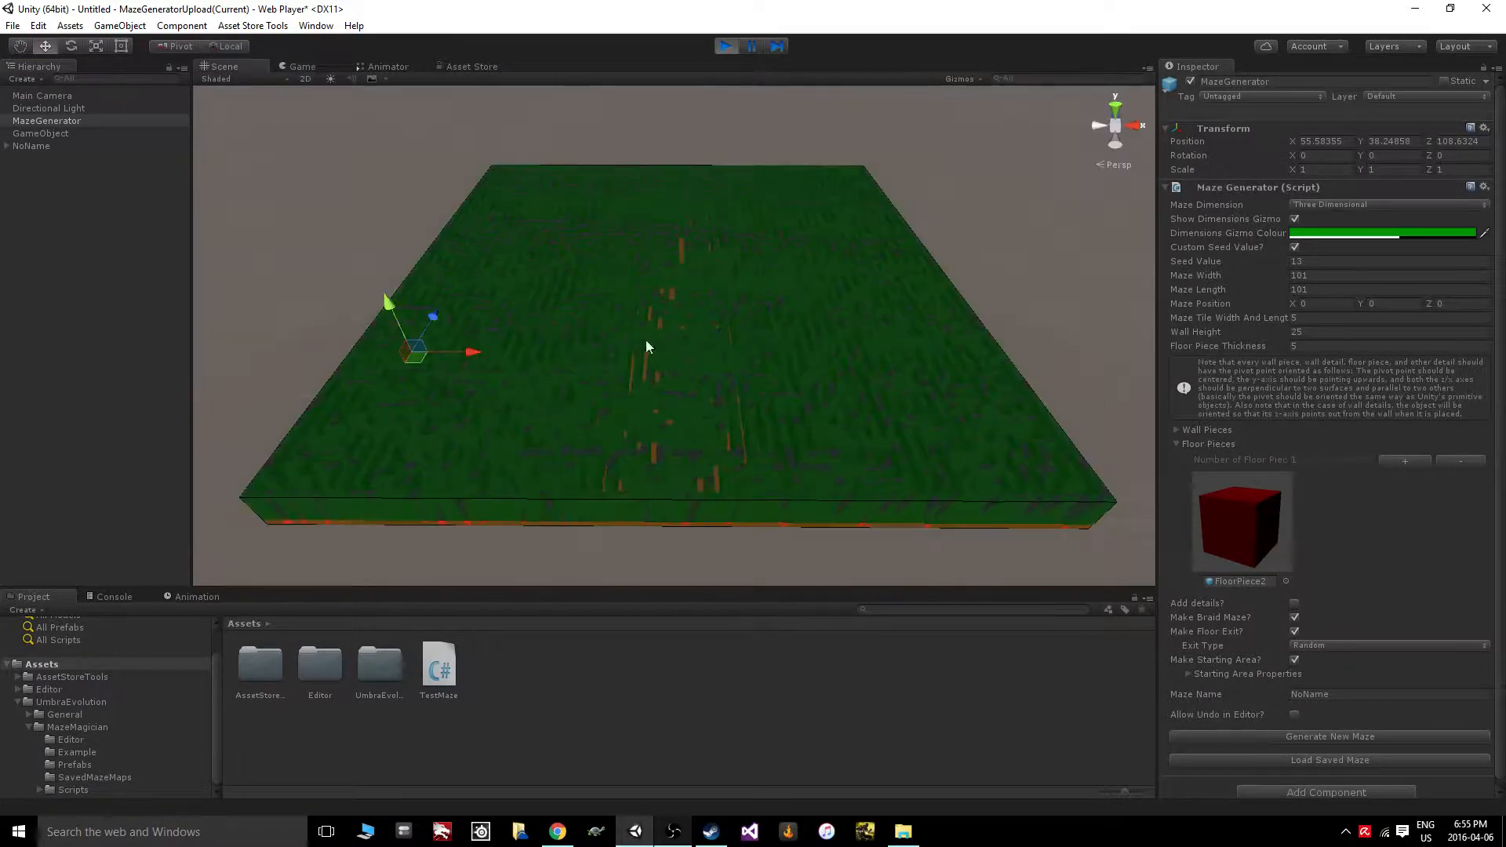
scroll(647, 340, up, 3)
scroll(662, 387, up, 6)
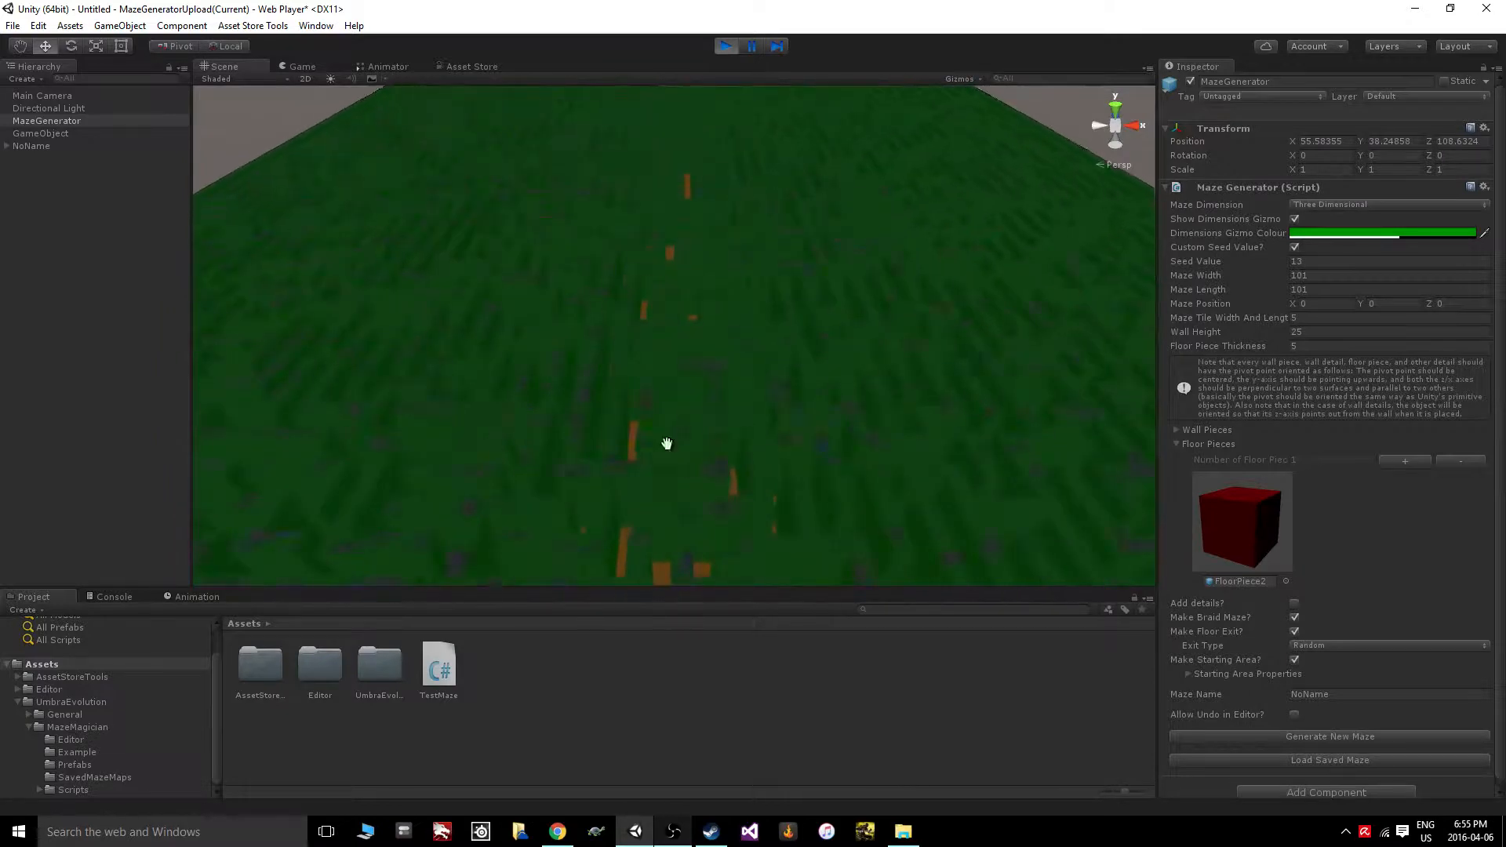
scroll(643, 461, up, 1)
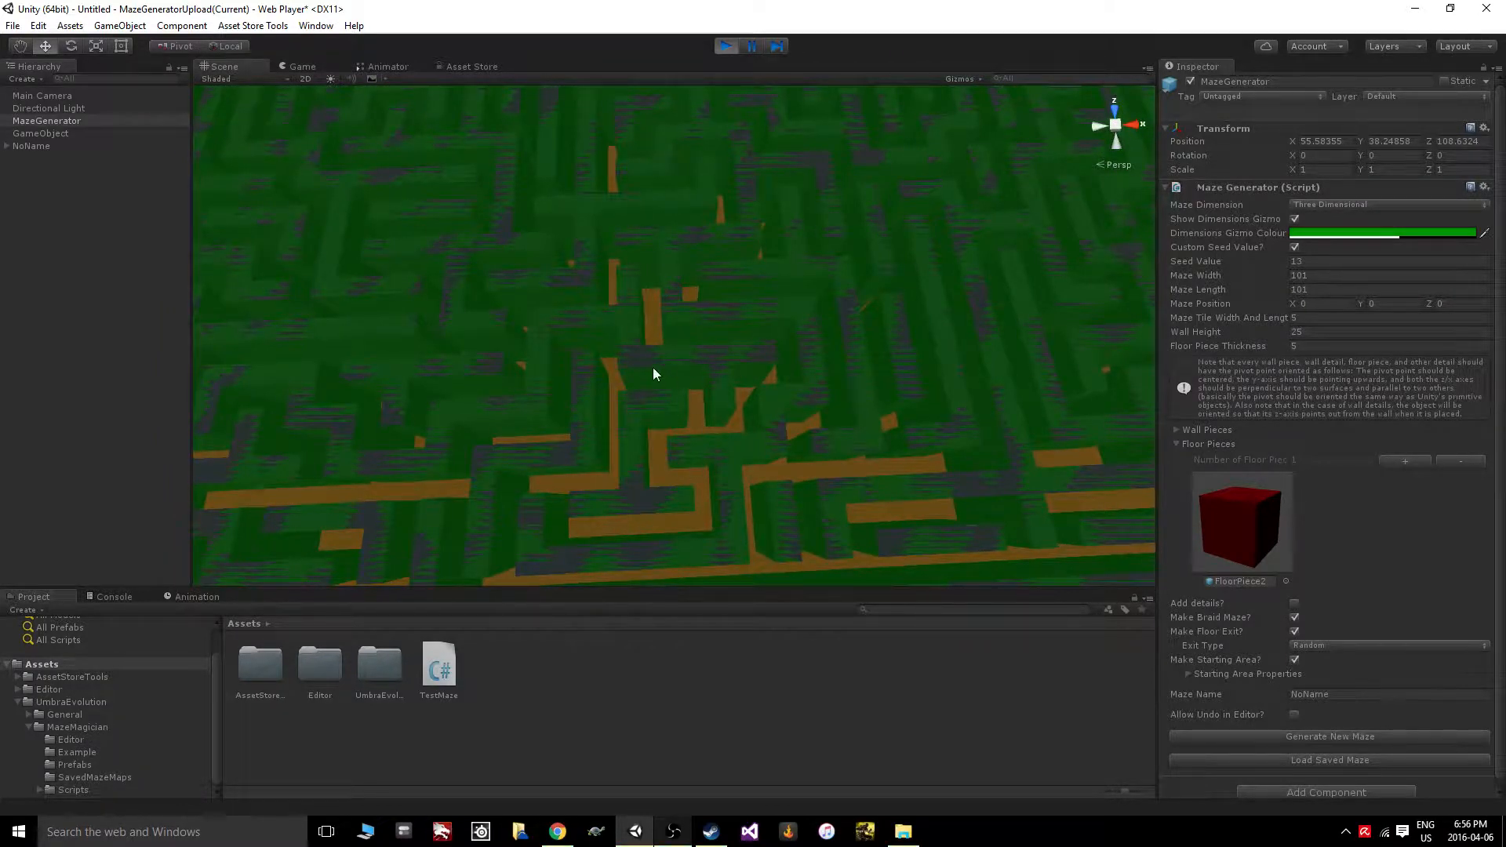
scroll(634, 439, down, 3)
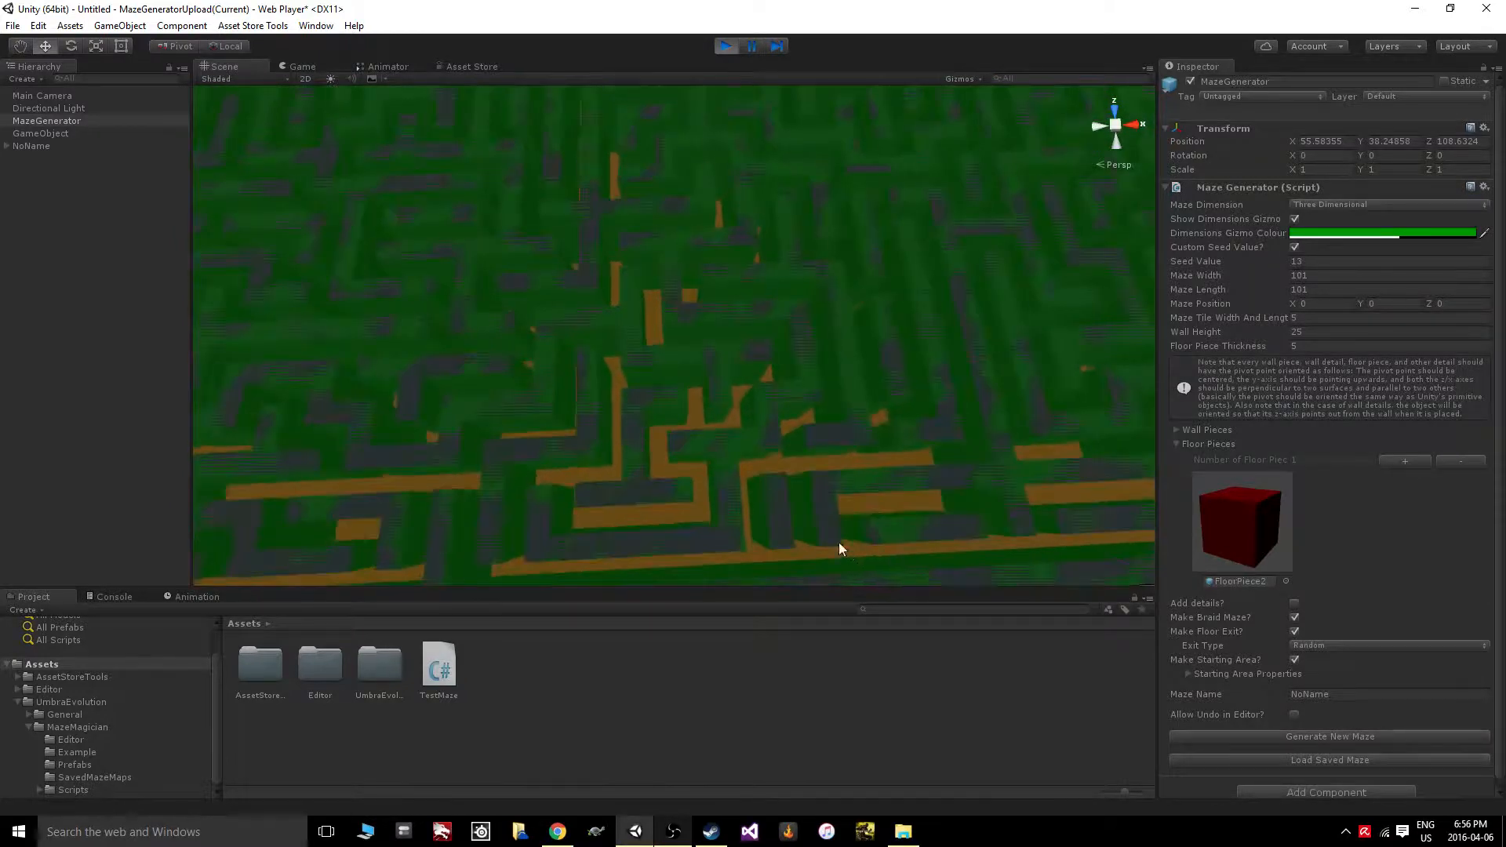
right_drag(839, 546, 768, 389)
scroll(764, 396, down, 3)
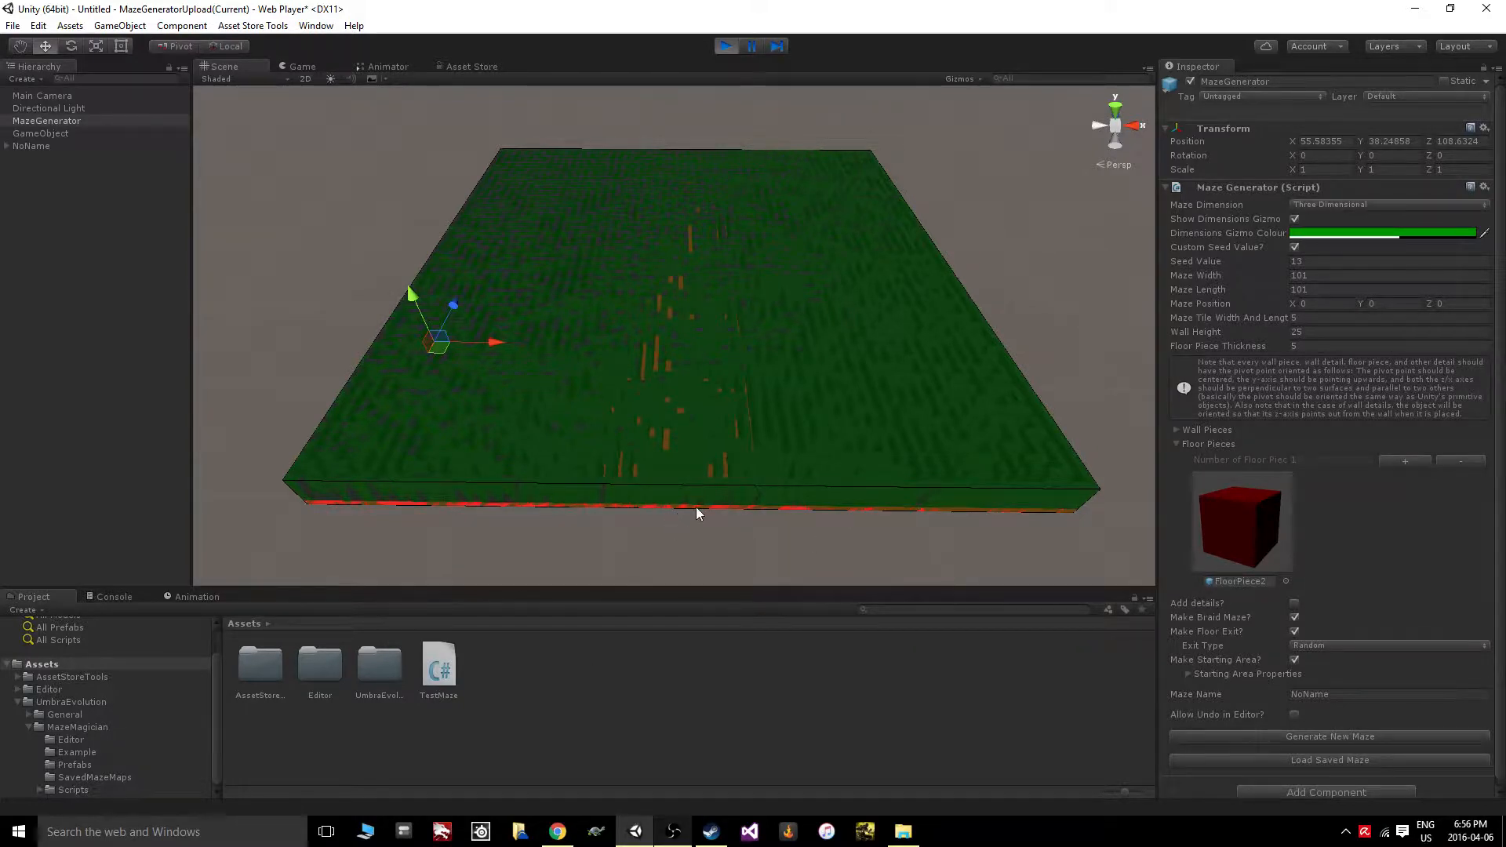
right_drag(713, 506, 714, 502)
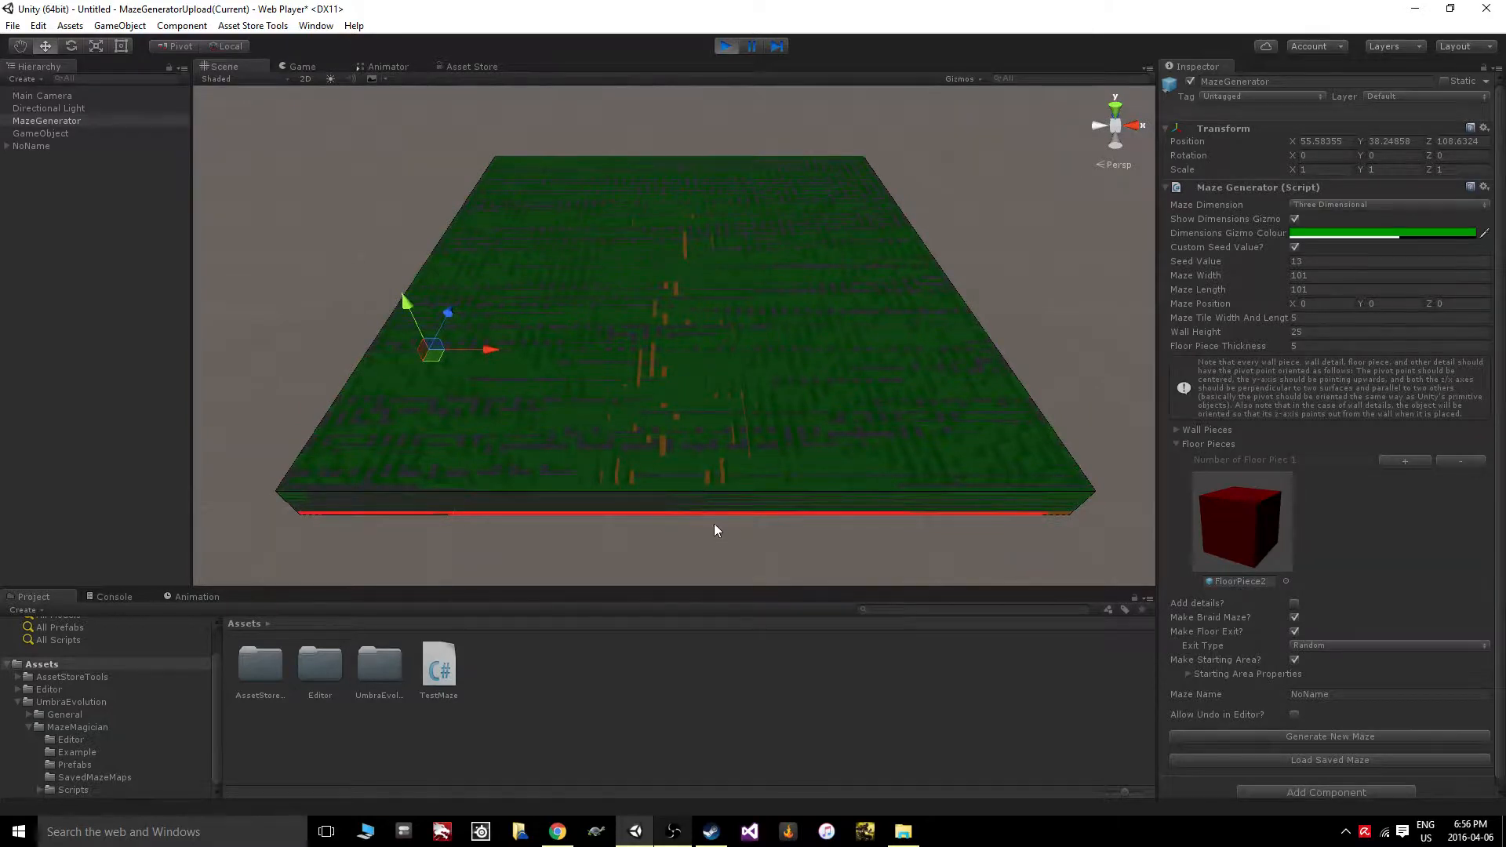
Review the available Maze Dimension options of the Maze Generator and keep Three Dimensional selected
scroll(1302, 430, down, 1)
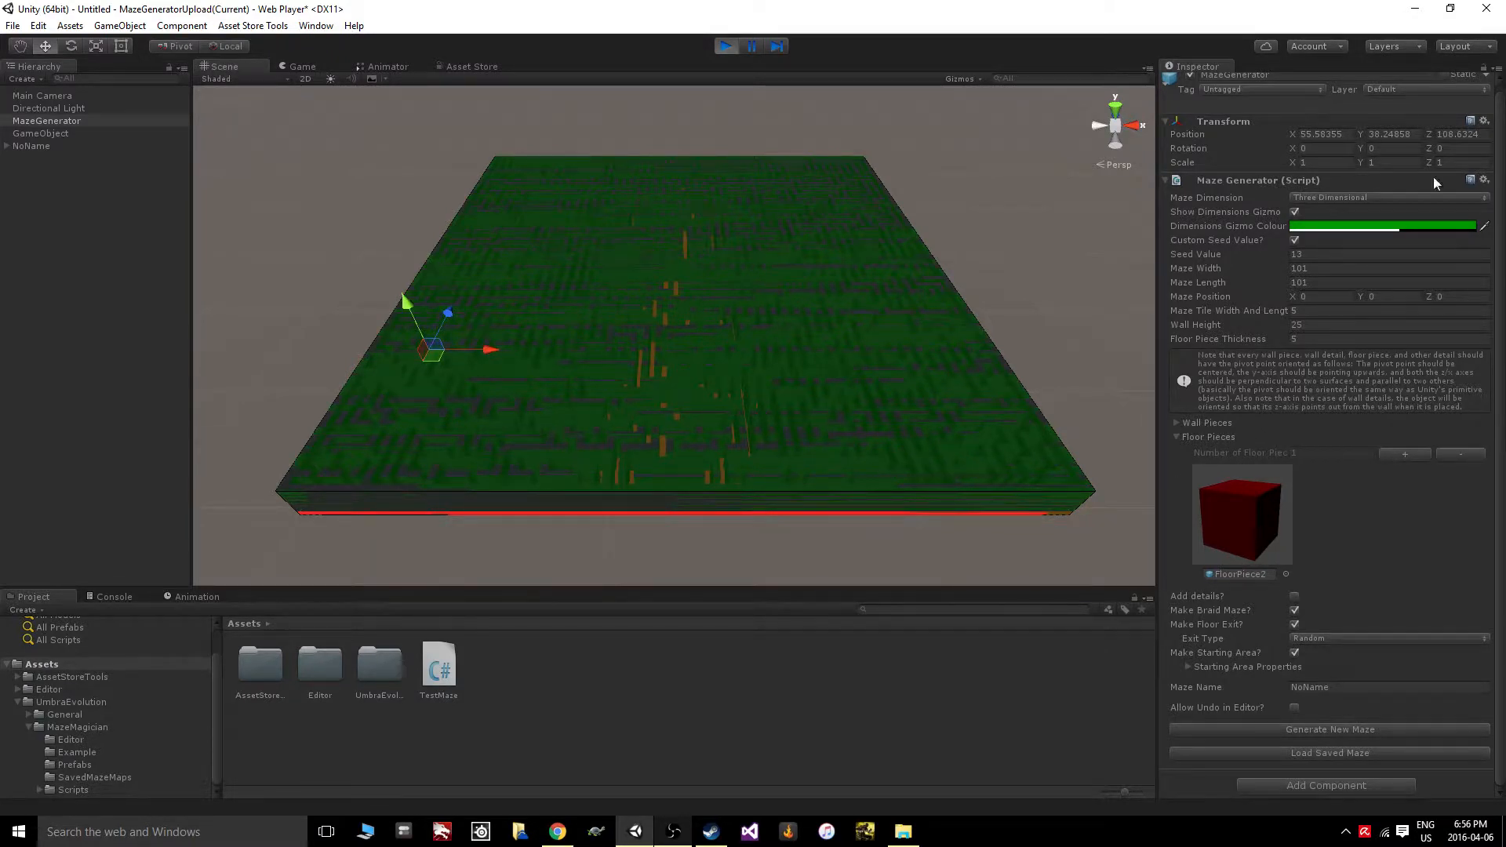
click(1352, 200)
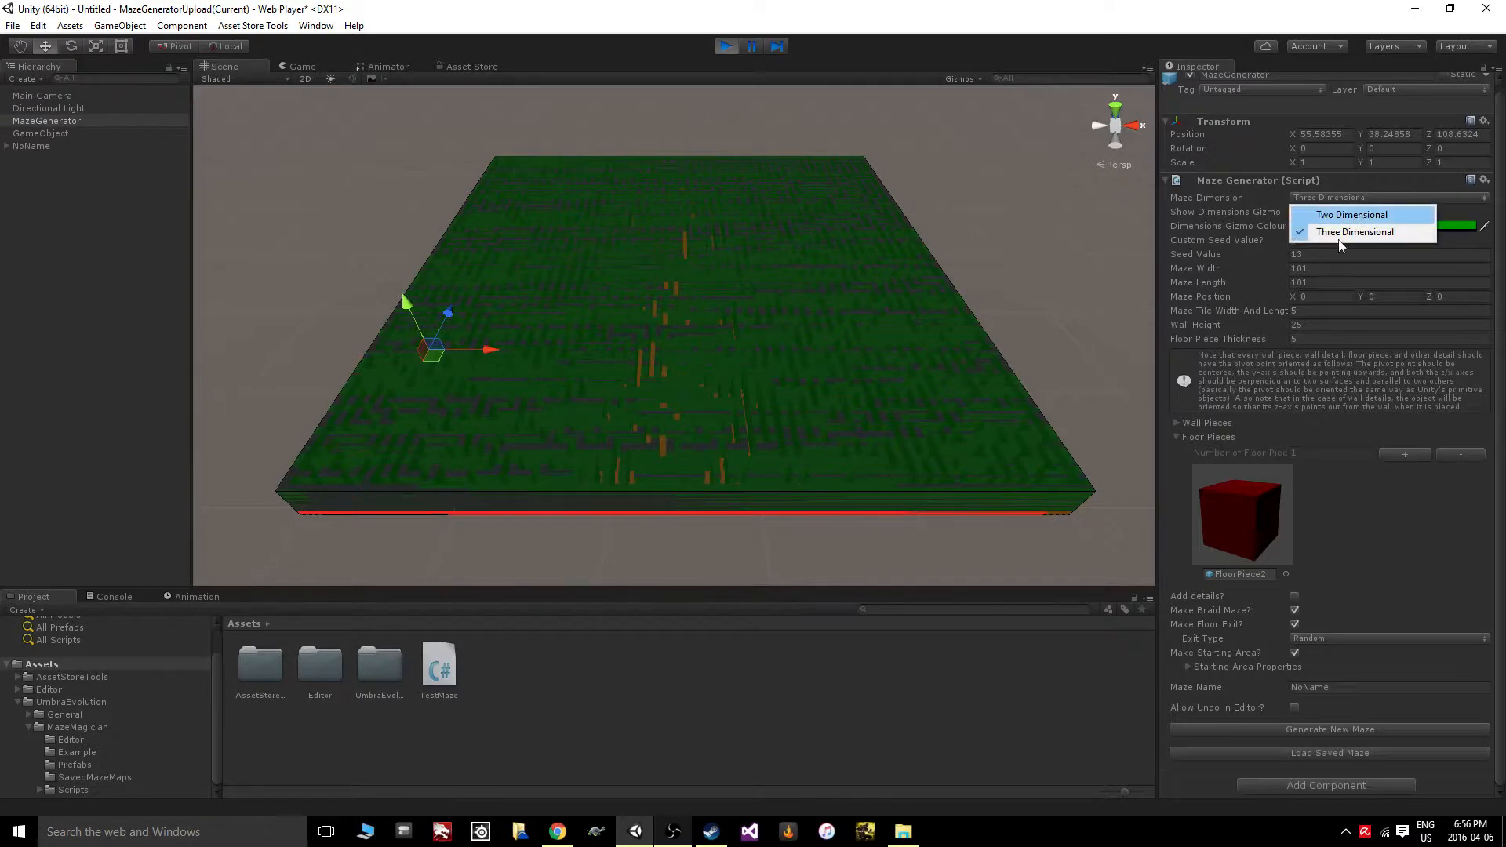
click(1343, 229)
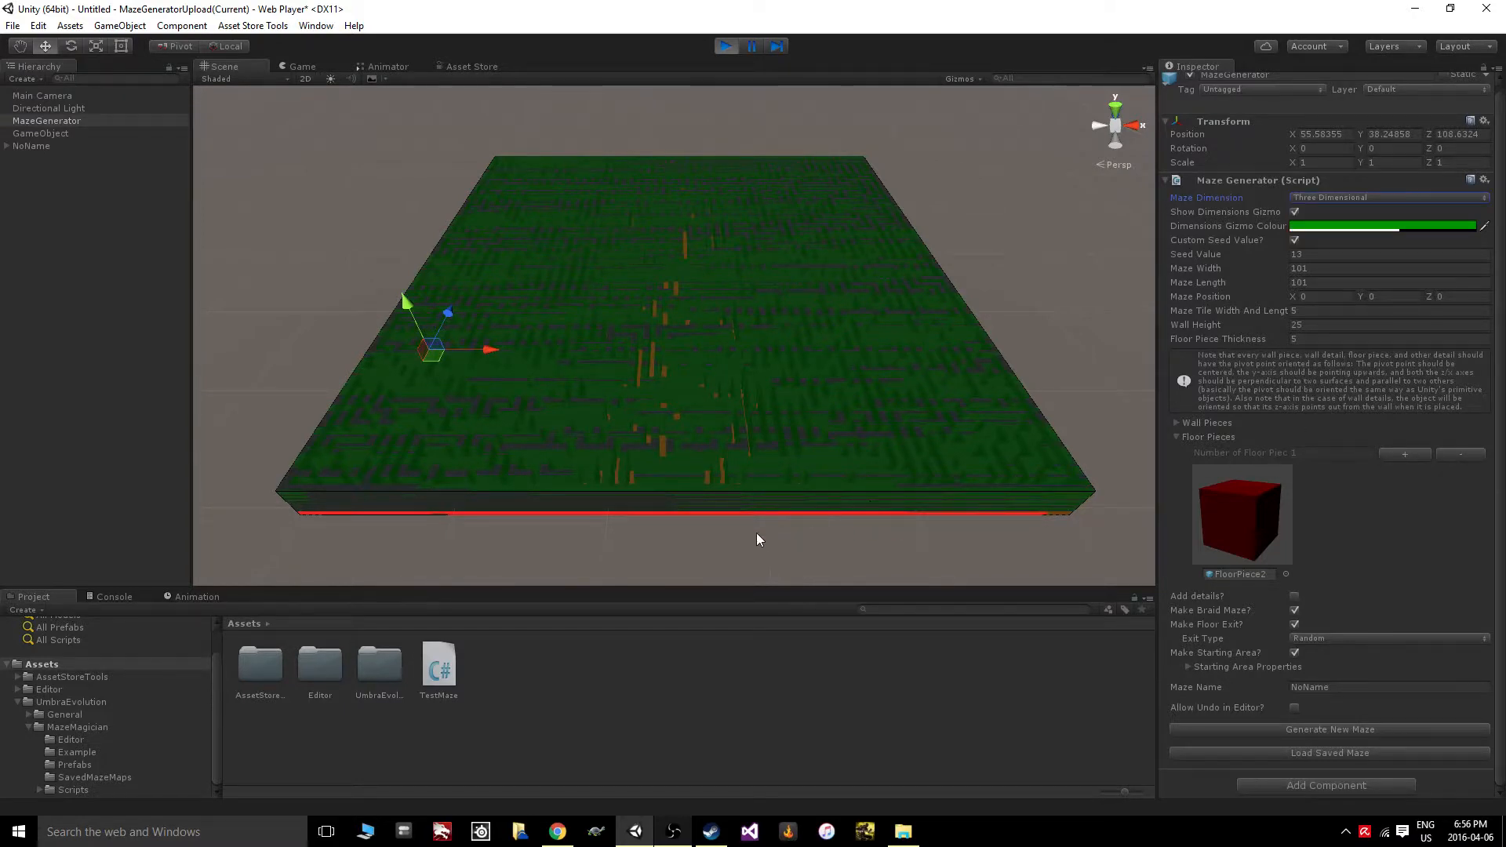